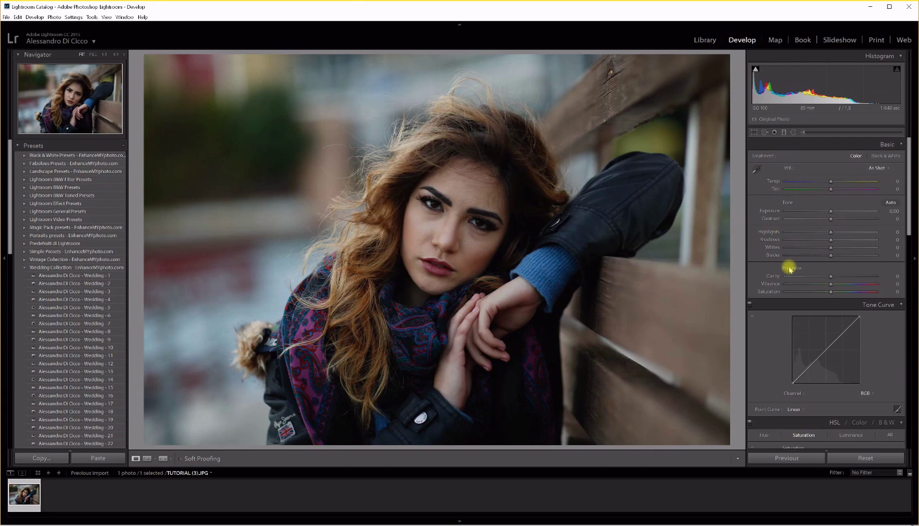
Zoom in 1:1 on the woman's face and hide the filmstrip and the presets panel to enlarge the work area.
{"action": "left_click", "coordinate": [441, 235]}
{"action": "left_click_drag", "start_coordinate": [475, 236], "coordinate": [470, 239]}
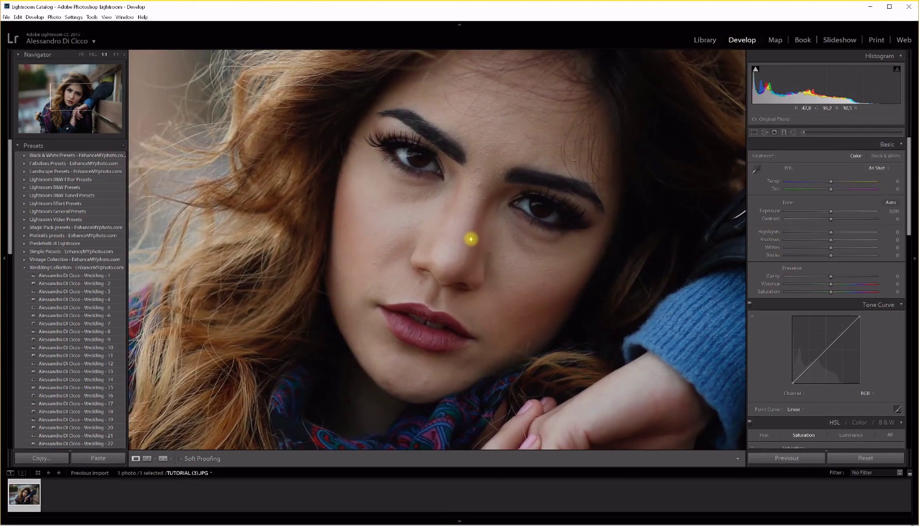
{"action": "left_click", "coordinate": [460, 520]}
{"action": "left_click_drag", "start_coordinate": [486, 302], "coordinate": [467, 290]}
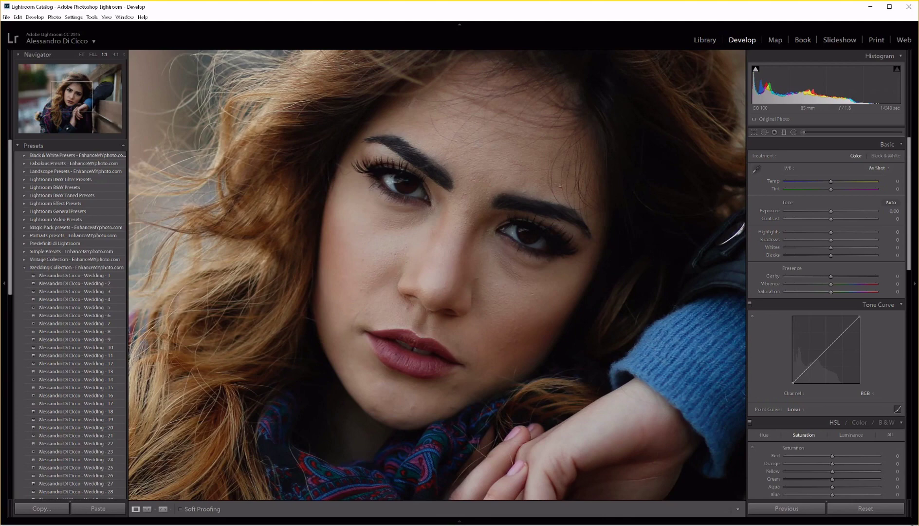
{"action": "left_click", "coordinate": [3, 286]}
{"action": "left_click_drag", "start_coordinate": [373, 316], "coordinate": [405, 275]}
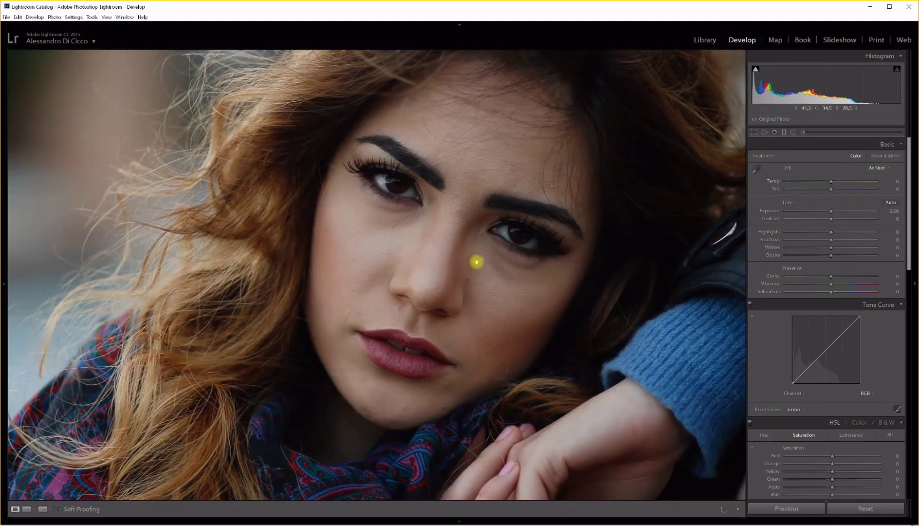
{"action": "left_click_drag", "start_coordinate": [474, 261], "coordinate": [476, 250]}
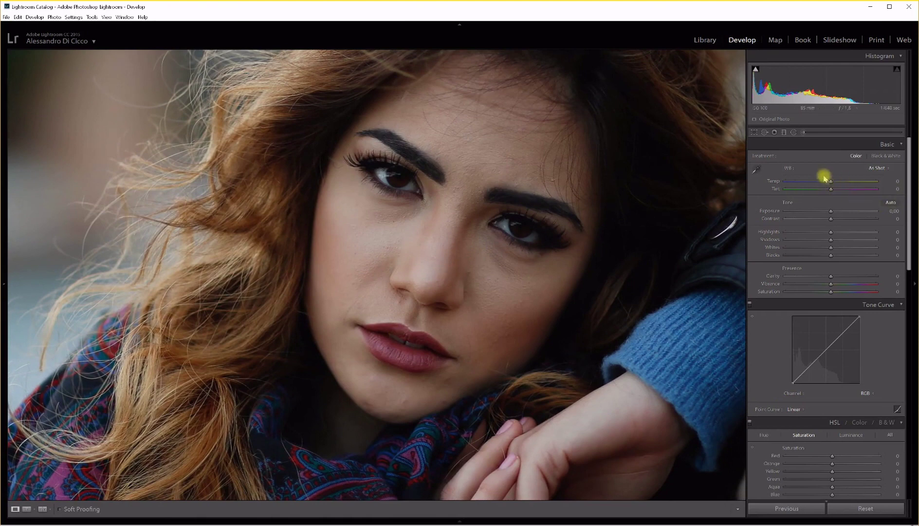
Cool the white balance by setting the temperature to -5 and the tint to -4.
{"action": "left_click_drag", "start_coordinate": [833, 183], "coordinate": [830, 184]}
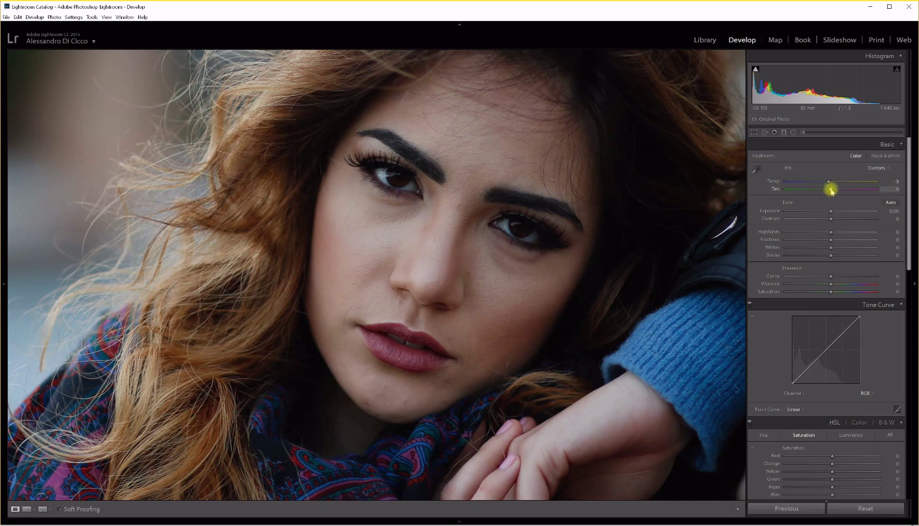
{"action": "mouse_move", "coordinate": [832, 191]}
{"action": "left_mouse_down"}
{"action": "mouse_move", "coordinate": [870, 188]}
{"action": "mouse_move", "coordinate": [785, 190]}
{"action": "mouse_move", "coordinate": [797, 202]}
{"action": "mouse_move", "coordinate": [833, 197]}
{"action": "left_mouse_up"}
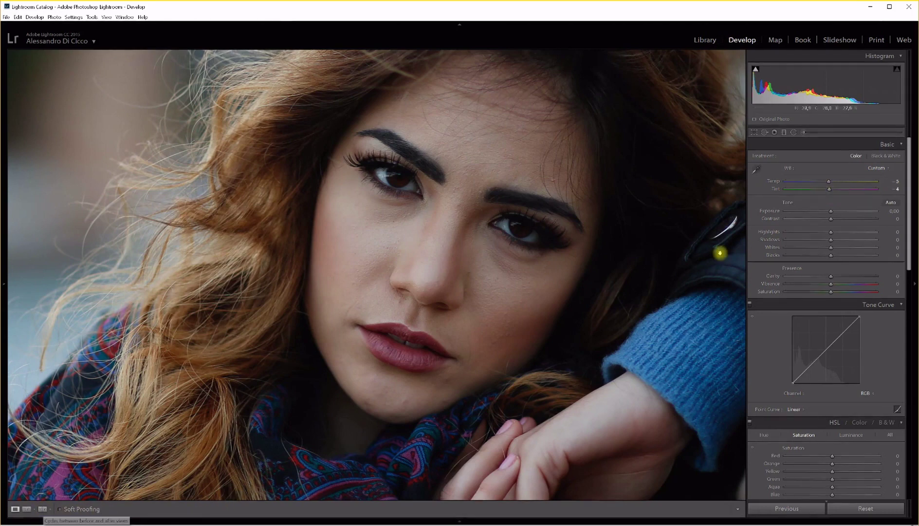
Compare the face side by side before and after the white balance change, and return to the single-image view.
{"action": "left_click", "coordinate": [43, 509]}
{"action": "left_click", "coordinate": [492, 351]}
{"action": "left_click", "coordinate": [498, 353]}
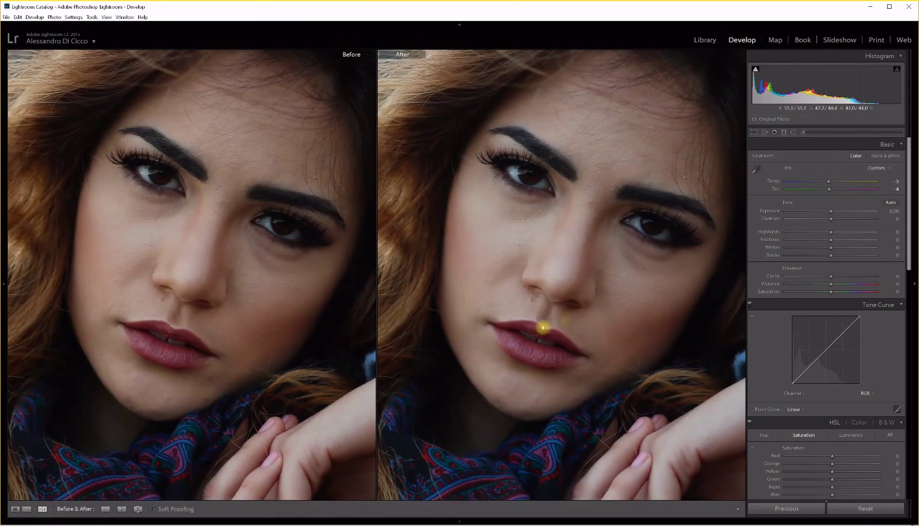
{"action": "left_click", "coordinate": [560, 258]}
{"action": "left_click", "coordinate": [562, 262]}
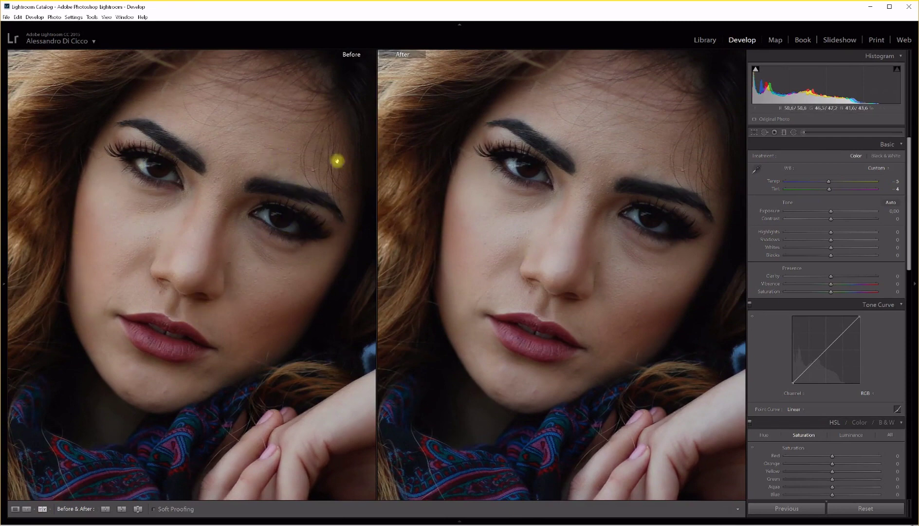
{"action": "left_click", "coordinate": [548, 284]}
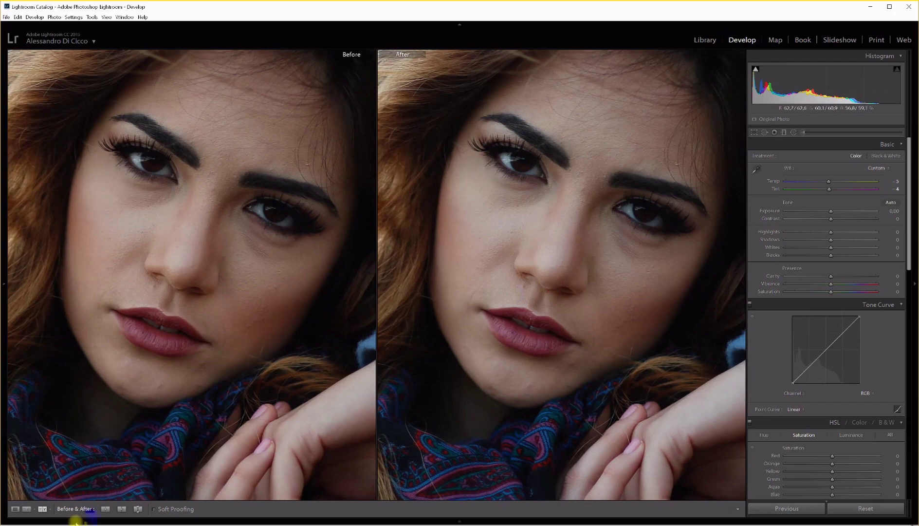
{"action": "left_click", "coordinate": [15, 508]}
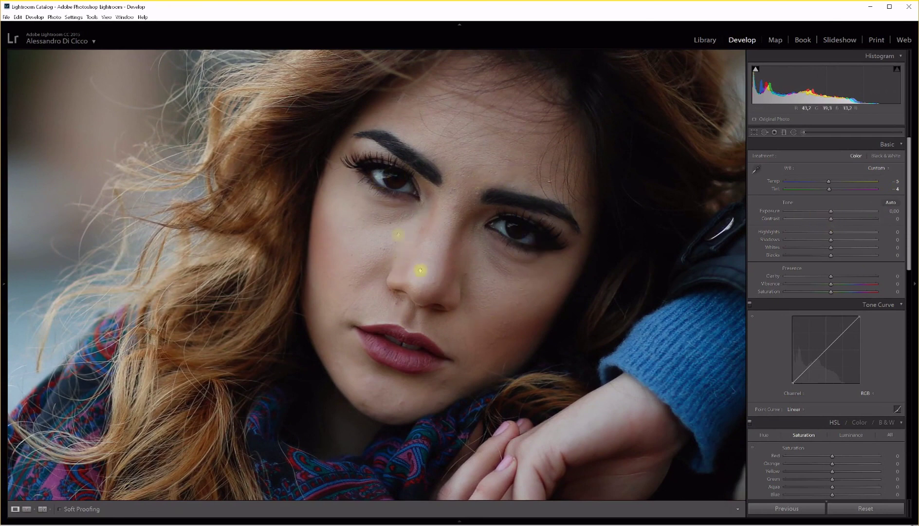
Lower the contrast to -32 and raise the highlights to +13.
{"action": "left_click_drag", "start_coordinate": [832, 220], "coordinate": [785, 220]}
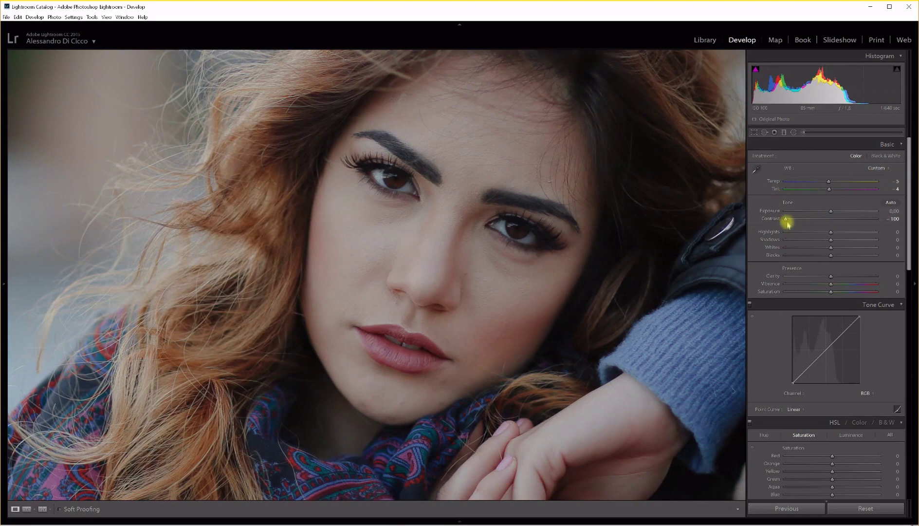
{"action": "left_click_drag", "start_coordinate": [785, 221], "coordinate": [816, 222]}
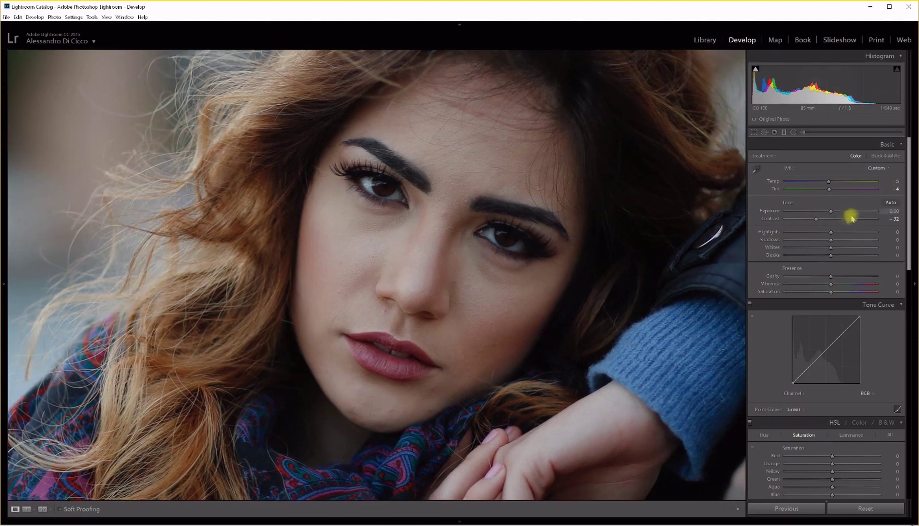
{"action": "mouse_move", "coordinate": [831, 234]}
{"action": "left_mouse_down"}
{"action": "mouse_move", "coordinate": [841, 232]}
{"action": "mouse_move", "coordinate": [821, 232]}
{"action": "mouse_move", "coordinate": [829, 229]}
{"action": "mouse_move", "coordinate": [820, 232]}
{"action": "mouse_move", "coordinate": [838, 238]}
{"action": "mouse_move", "coordinate": [823, 239]}
{"action": "left_mouse_up"}
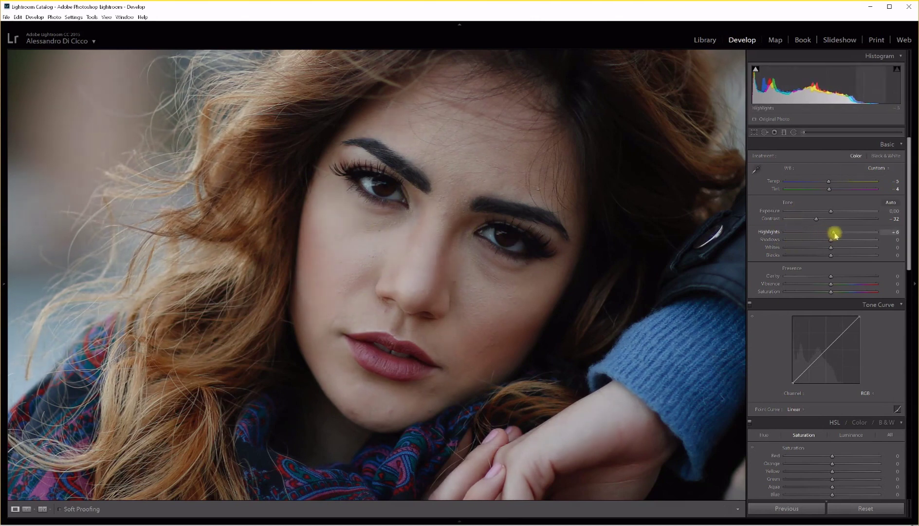
{"action": "left_click_drag", "start_coordinate": [832, 235], "coordinate": [842, 238]}
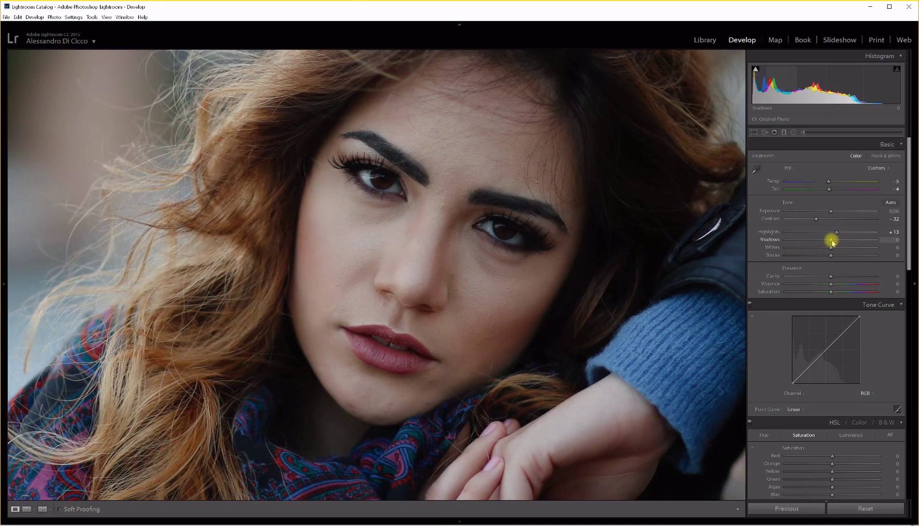
Raise the shadows to +16, the whites to +21 and the blacks to +8.
{"action": "left_click_drag", "start_coordinate": [833, 242], "coordinate": [839, 242]}
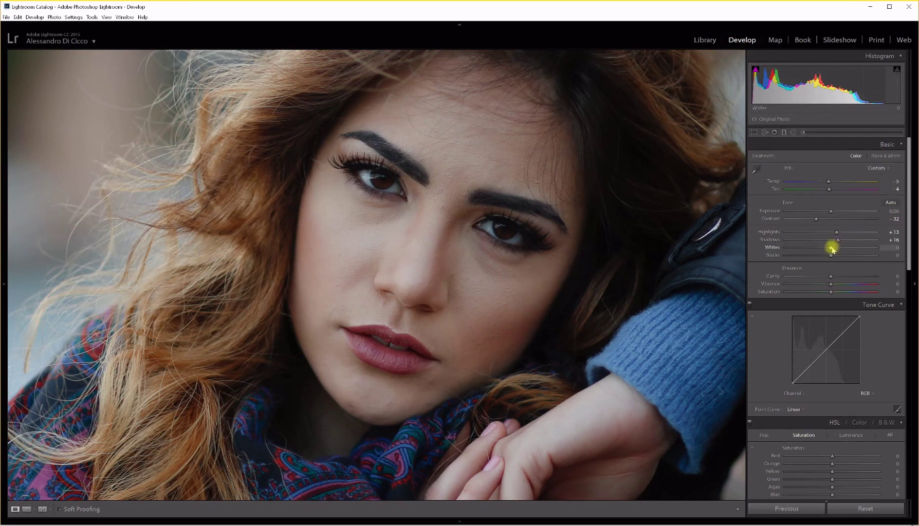
{"action": "mouse_move", "coordinate": [831, 247]}
{"action": "left_mouse_down"}
{"action": "mouse_move", "coordinate": [820, 249]}
{"action": "mouse_move", "coordinate": [847, 249]}
{"action": "mouse_move", "coordinate": [818, 251]}
{"action": "mouse_move", "coordinate": [845, 251]}
{"action": "left_mouse_up"}
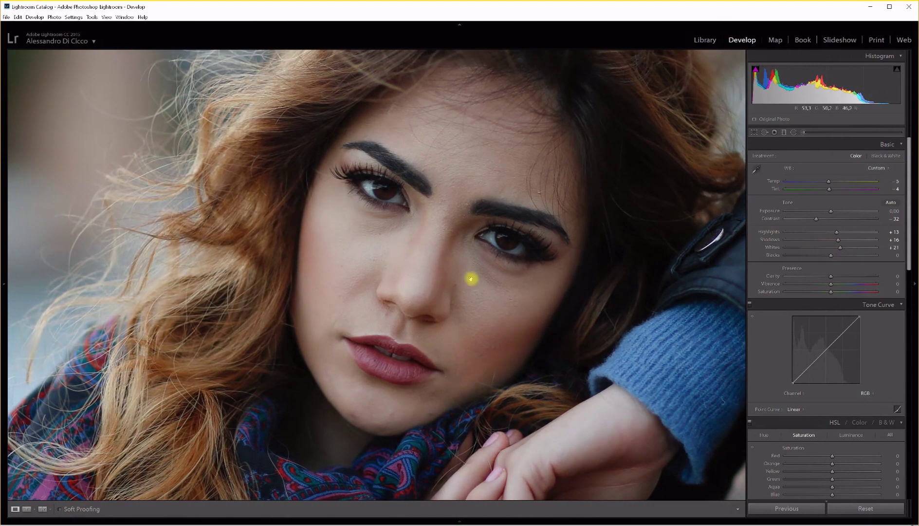
{"action": "left_click", "coordinate": [471, 277]}
{"action": "left_click", "coordinate": [412, 263]}
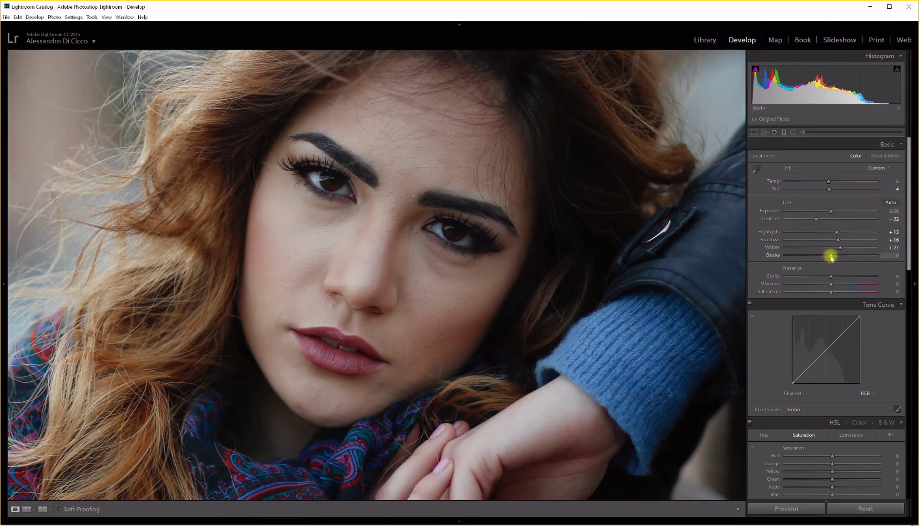
{"action": "mouse_move", "coordinate": [832, 256]}
{"action": "left_mouse_down"}
{"action": "mouse_move", "coordinate": [823, 255]}
{"action": "mouse_move", "coordinate": [835, 255]}
{"action": "left_mouse_up"}
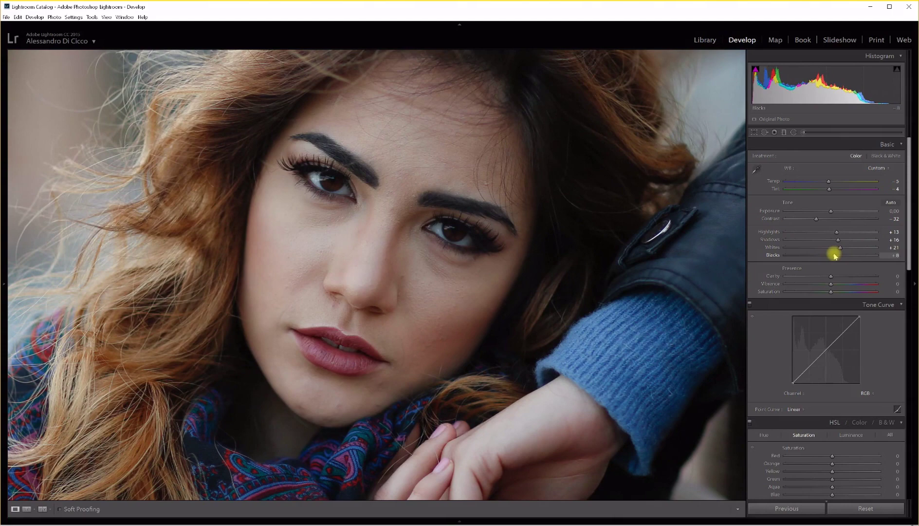
Compare the face before and after the tone adjustments side by side, and return to the single-image view.
{"action": "left_click", "coordinate": [43, 508]}
{"action": "left_click_drag", "start_coordinate": [479, 317], "coordinate": [544, 311]}
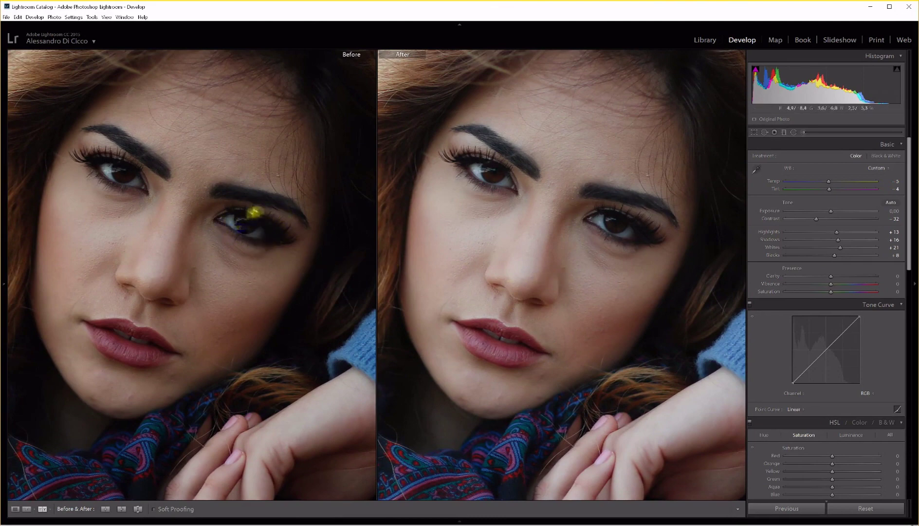
{"action": "left_click_drag", "start_coordinate": [550, 195], "coordinate": [536, 214]}
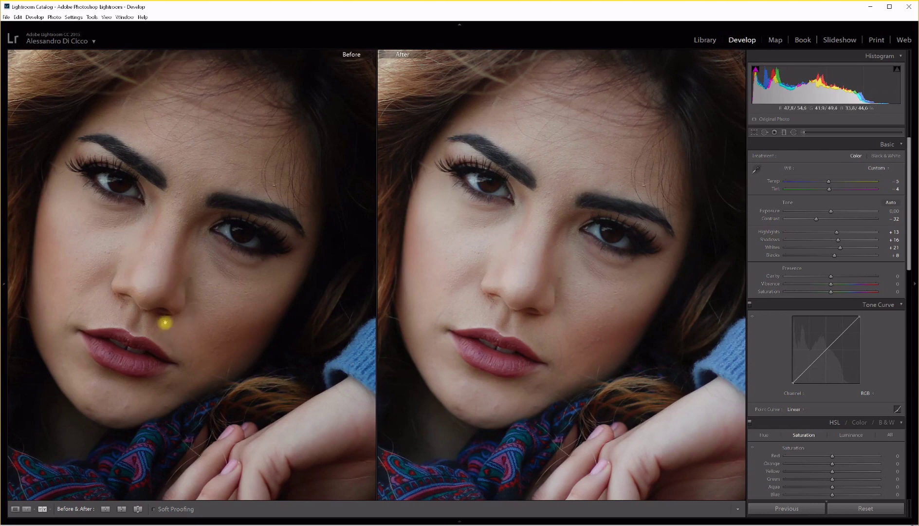
{"action": "left_click_drag", "start_coordinate": [583, 279], "coordinate": [581, 290]}
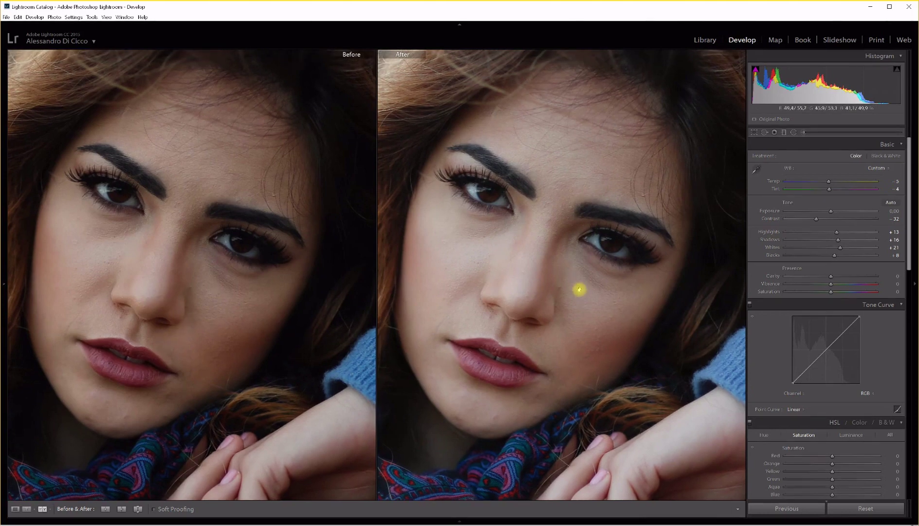
{"action": "left_click", "coordinate": [15, 509]}
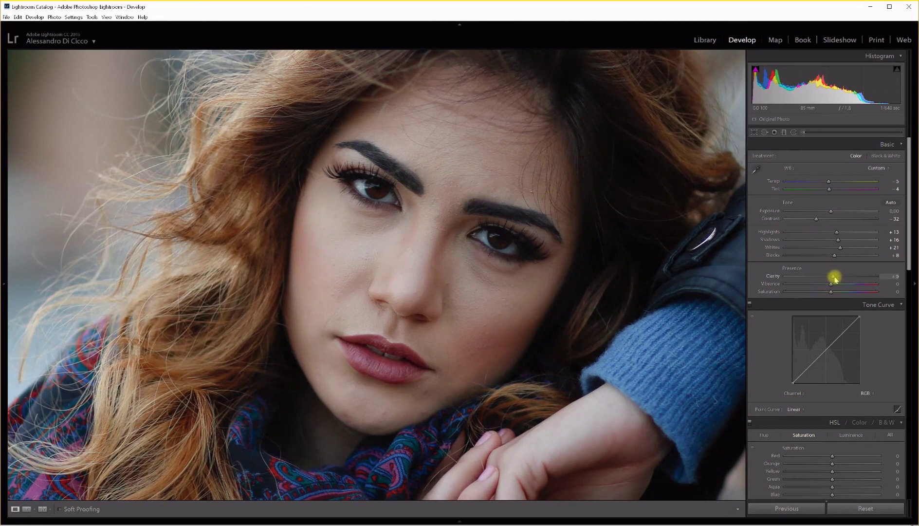
Increase the photo's clarity to +16 and check the effect on the face.
{"action": "left_click_drag", "start_coordinate": [838, 278], "coordinate": [839, 277]}
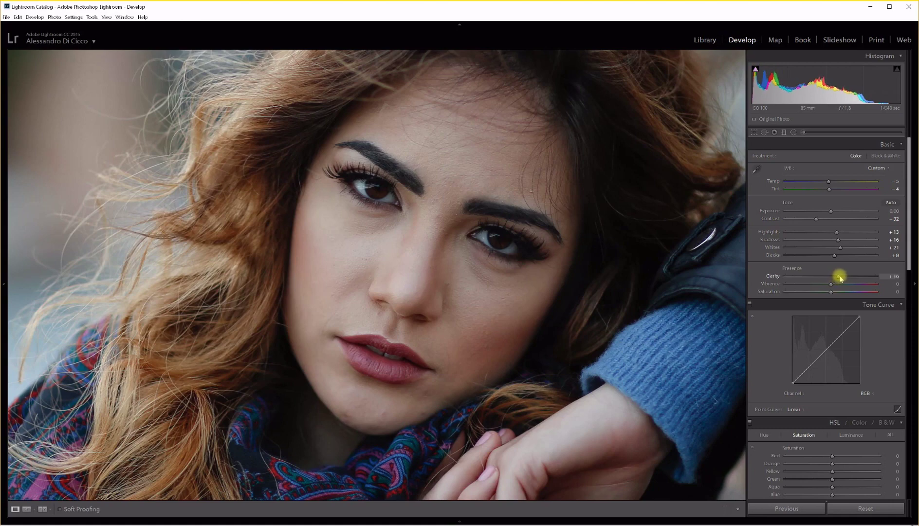
{"action": "left_click", "coordinate": [459, 323]}
{"action": "left_click_drag", "start_coordinate": [415, 255], "coordinate": [434, 279]}
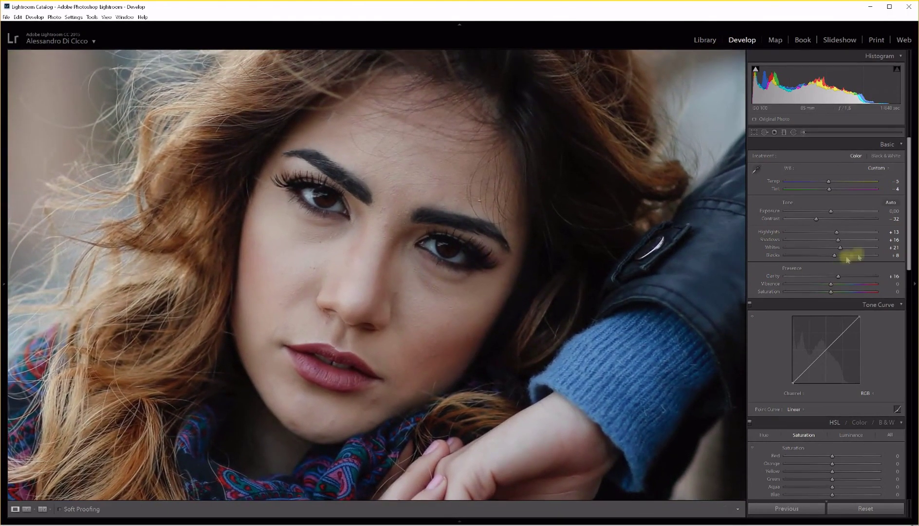
Adjust the skin colours in HSL by setting the red hue to +17 and the orange luminance to +7.
{"action": "left_click_drag", "start_coordinate": [907, 247], "coordinate": [897, 303]}
{"action": "scroll", "coordinate": [822, 292], "scroll_direction": "down", "scroll_amount": 3}
{"action": "left_click", "coordinate": [765, 241]}
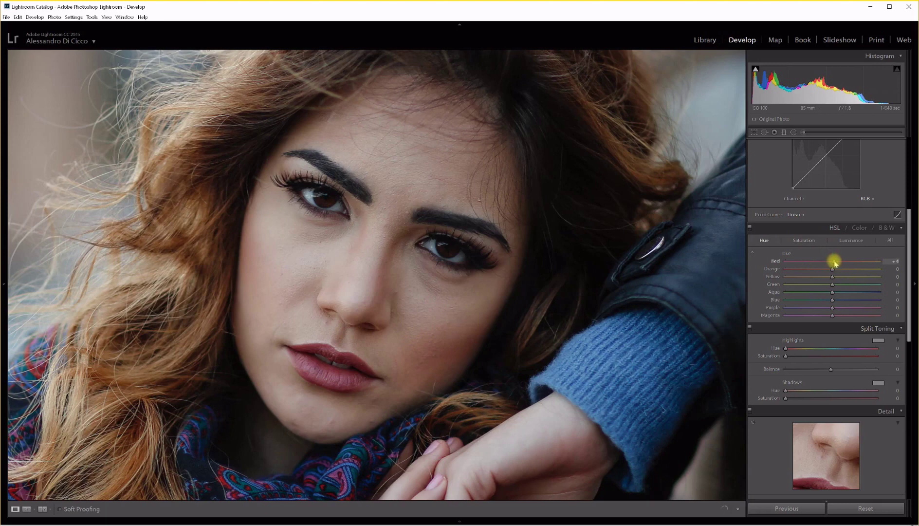
{"action": "mouse_move", "coordinate": [847, 262]}
{"action": "left_mouse_down"}
{"action": "mouse_move", "coordinate": [870, 258]}
{"action": "mouse_move", "coordinate": [806, 258]}
{"action": "mouse_move", "coordinate": [881, 262]}
{"action": "mouse_move", "coordinate": [794, 260]}
{"action": "mouse_move", "coordinate": [865, 262]}
{"action": "mouse_move", "coordinate": [814, 262]}
{"action": "mouse_move", "coordinate": [833, 267]}
{"action": "left_mouse_up"}
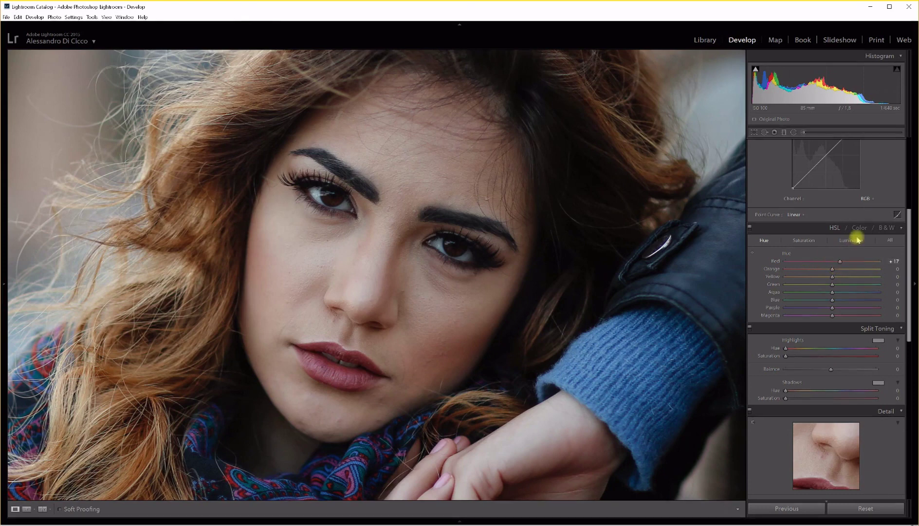
{"action": "left_click", "coordinate": [845, 243]}
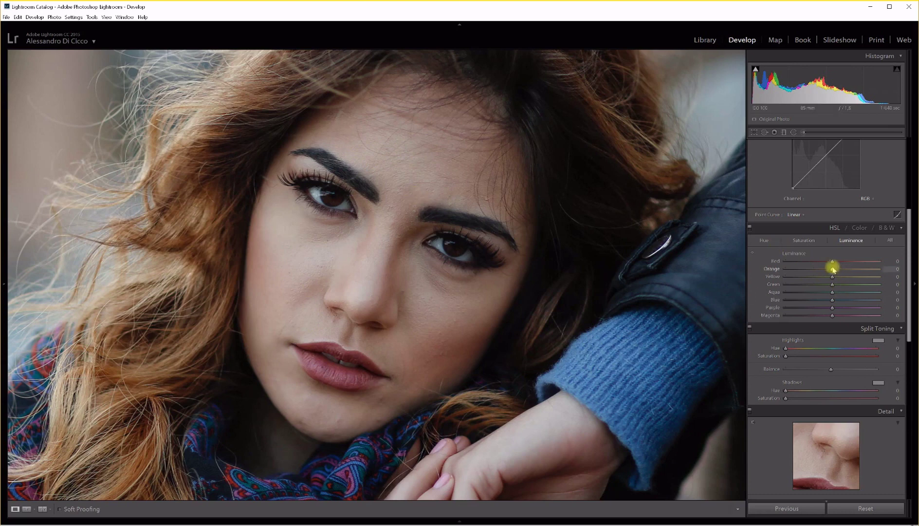
{"action": "mouse_move", "coordinate": [832, 270]}
{"action": "left_mouse_down"}
{"action": "mouse_move", "coordinate": [841, 271]}
{"action": "mouse_move", "coordinate": [829, 273]}
{"action": "left_mouse_up"}
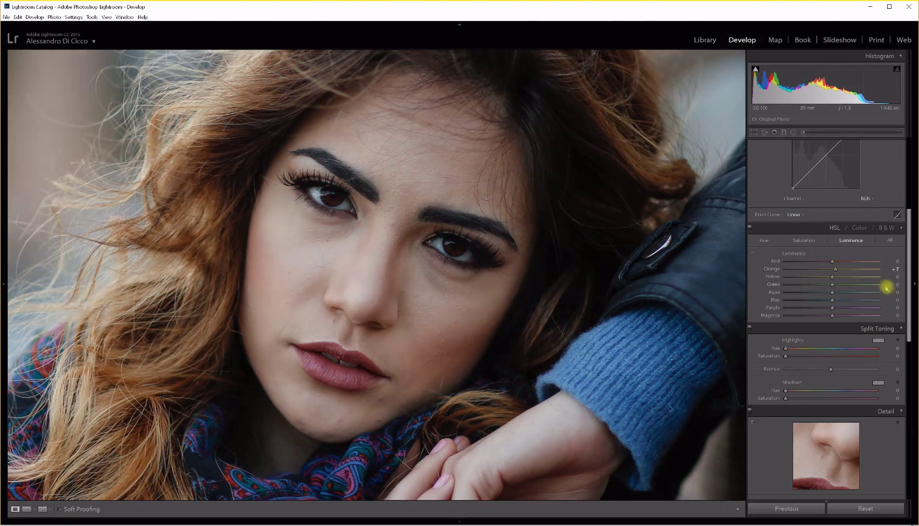
Set the sharpening amount to 21 and compare the whole photo before and after side by side.
{"action": "left_click_drag", "start_coordinate": [909, 297], "coordinate": [876, 354]}
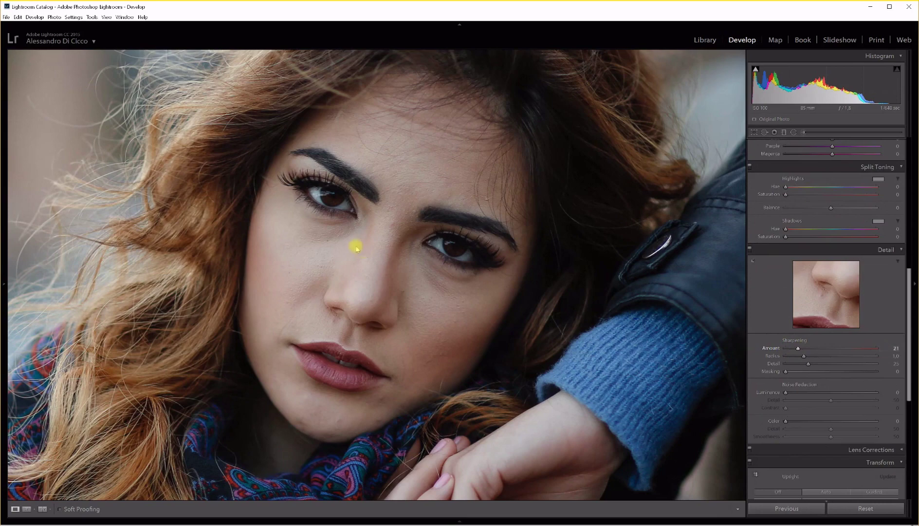
{"action": "left_click", "coordinate": [356, 250]}
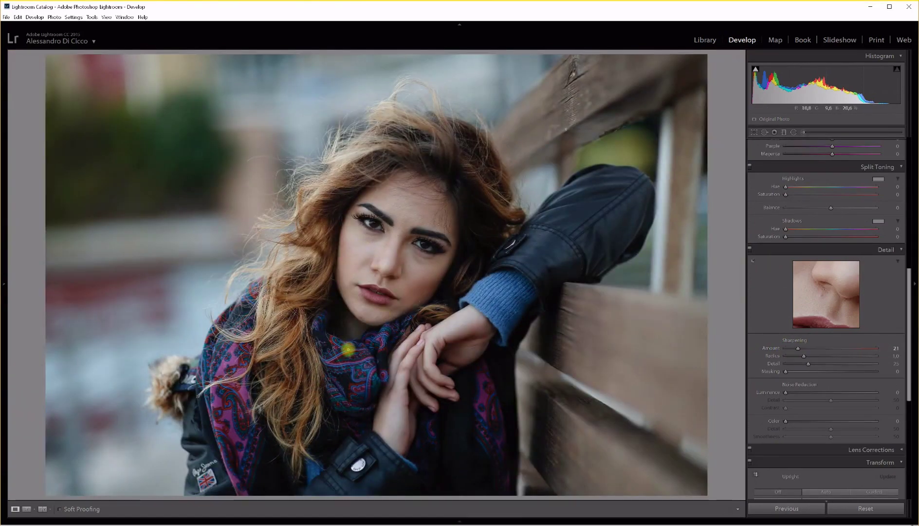
{"action": "left_click", "coordinate": [43, 509]}
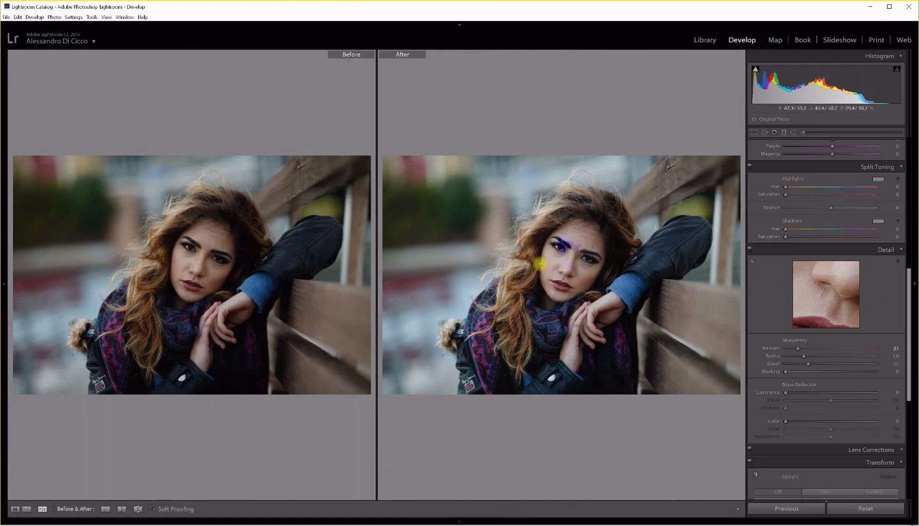
Send the adjusted photo to Adobe Photoshop CC 2017 for further editing.
{"action": "right_click", "coordinate": [539, 263]}
{"action": "mouse_move", "coordinate": [569, 354]}
{"action": "left_click", "coordinate": [696, 354]}
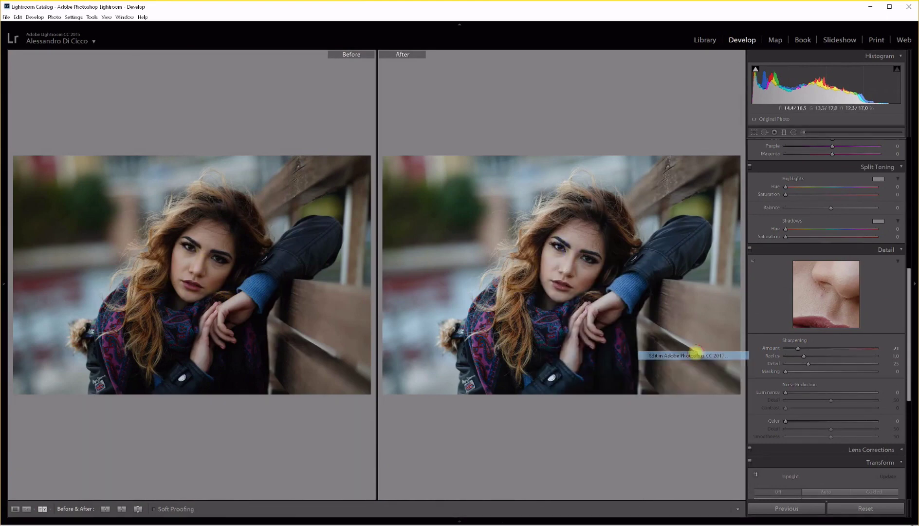
{"action": "left_click", "coordinate": [494, 286]}
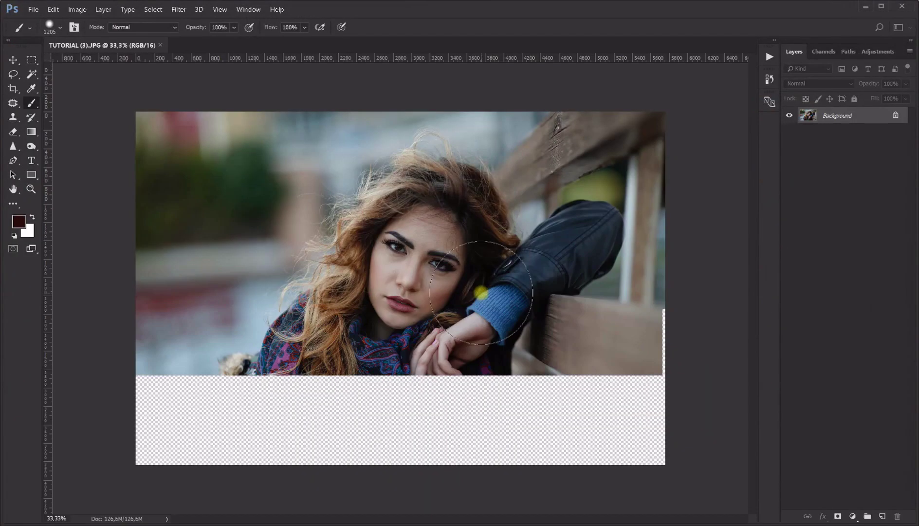
Fit the photo on screen with the Zoom tool and enlarge the face to 100%.
{"action": "left_click", "coordinate": [31, 189]}
{"action": "right_click", "coordinate": [284, 193]}
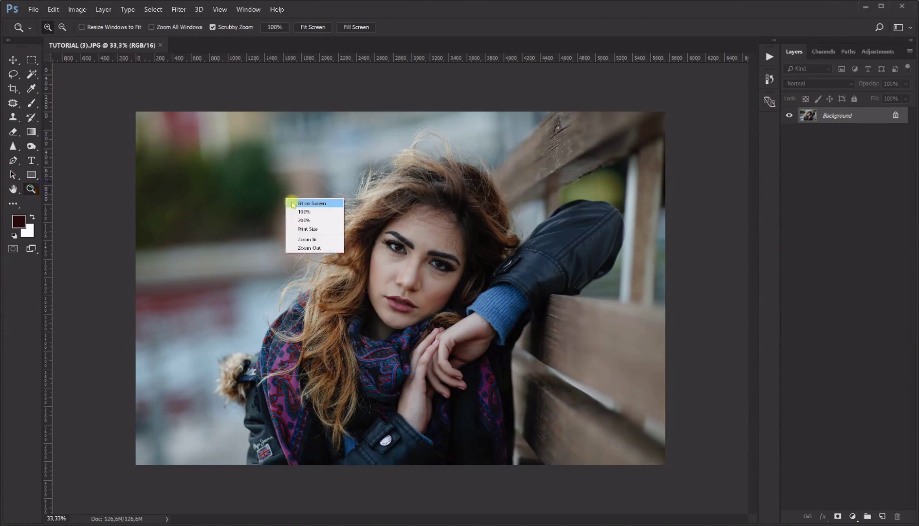
{"action": "left_click", "coordinate": [298, 201]}
{"action": "left_click", "coordinate": [435, 240]}
{"action": "left_click", "coordinate": [435, 240]}
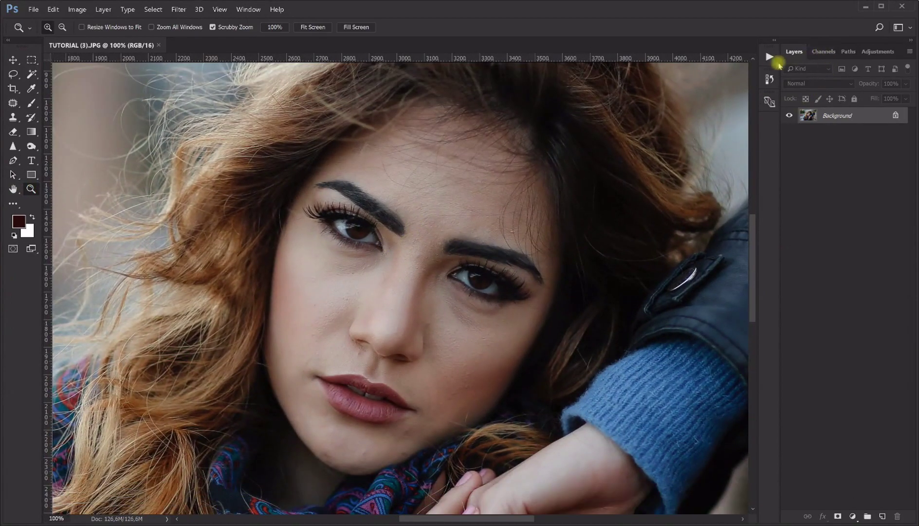
Expand The Perfect Portrait - EnhanceMYphoto.com action set among the saved actions.
{"action": "left_click", "coordinate": [769, 57]}
{"action": "left_click", "coordinate": [591, 100]}
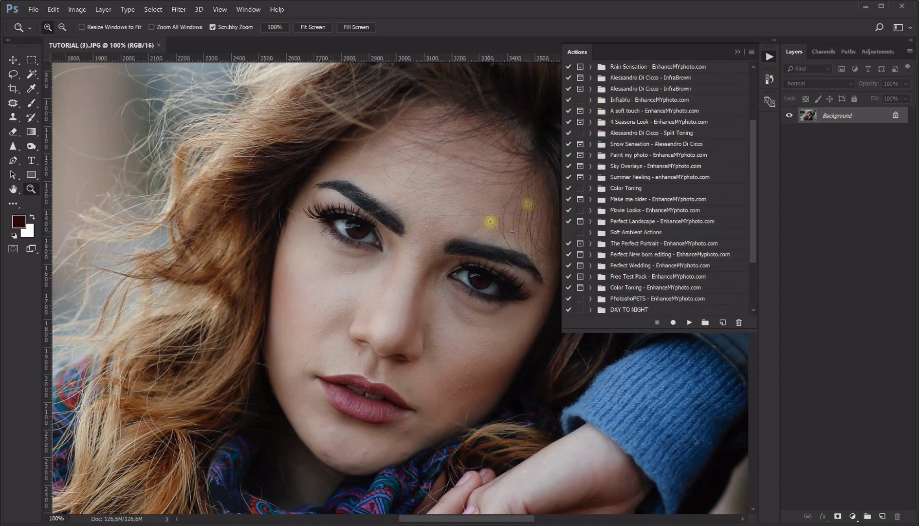
{"action": "scroll", "coordinate": [630, 217], "scroll_direction": "down", "scroll_amount": 2}
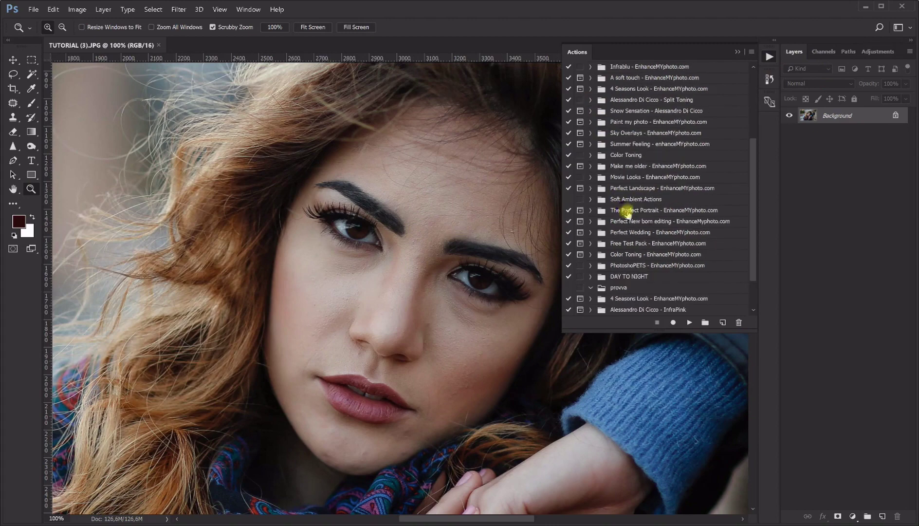
{"action": "left_click", "coordinate": [591, 276]}
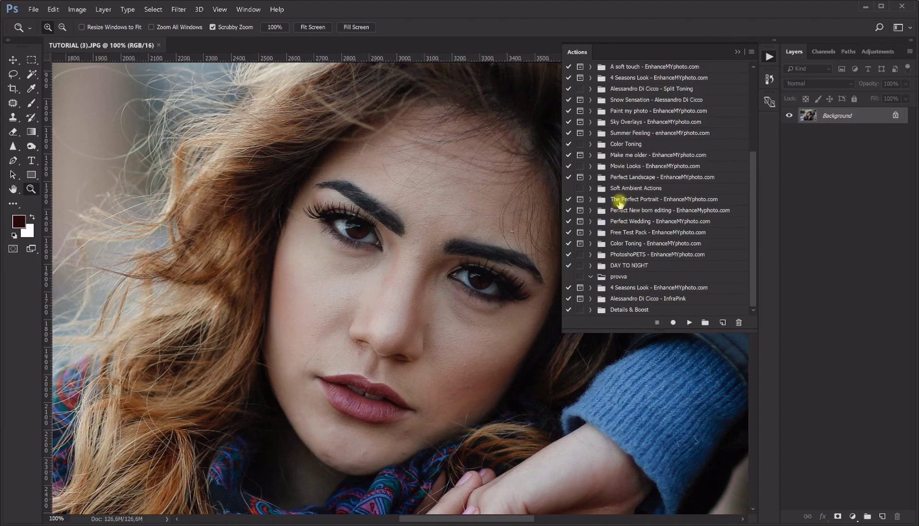
{"action": "left_click", "coordinate": [591, 199]}
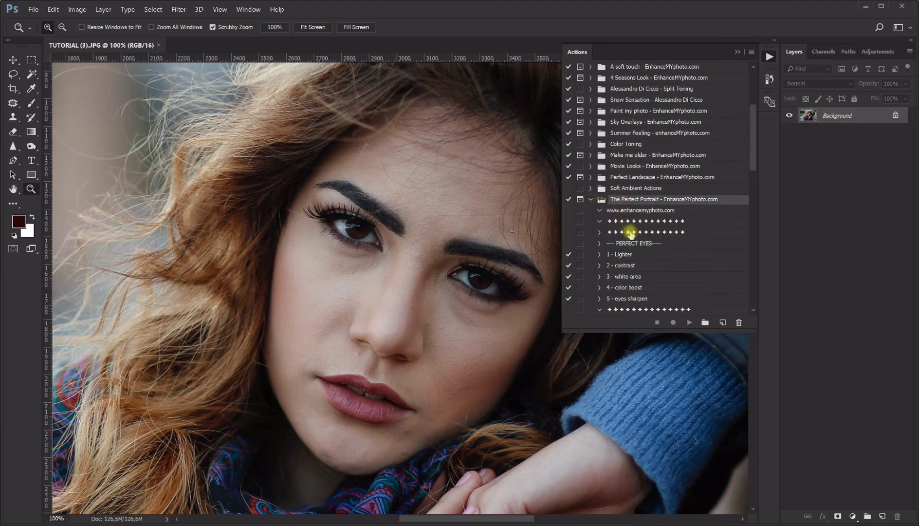
Play the "1 - Lighter" action from the Perfect Eyes section and collapse the Perfect Eyes layer group.
{"action": "scroll", "coordinate": [633, 226], "scroll_direction": "down", "scroll_amount": 2}
{"action": "scroll", "coordinate": [638, 204], "scroll_direction": "down", "scroll_amount": 2}
{"action": "left_click", "coordinate": [624, 133]}
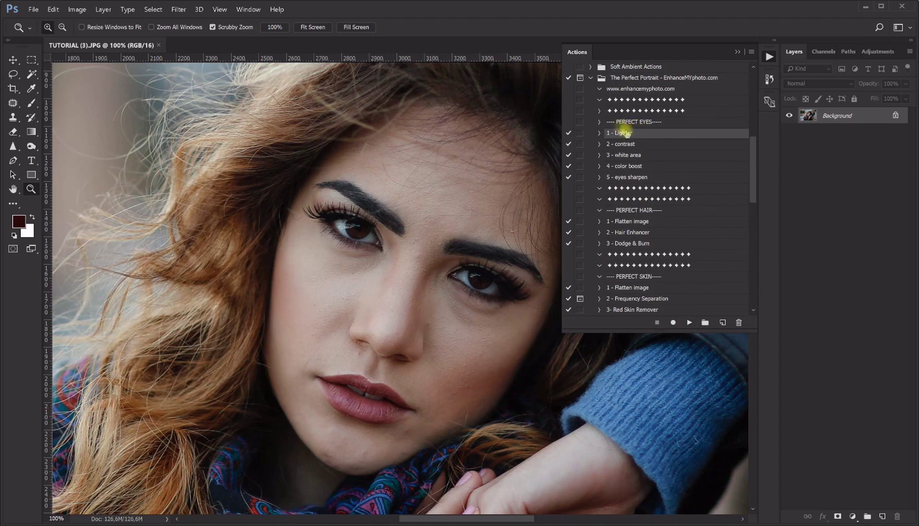
{"action": "left_click", "coordinate": [691, 324]}
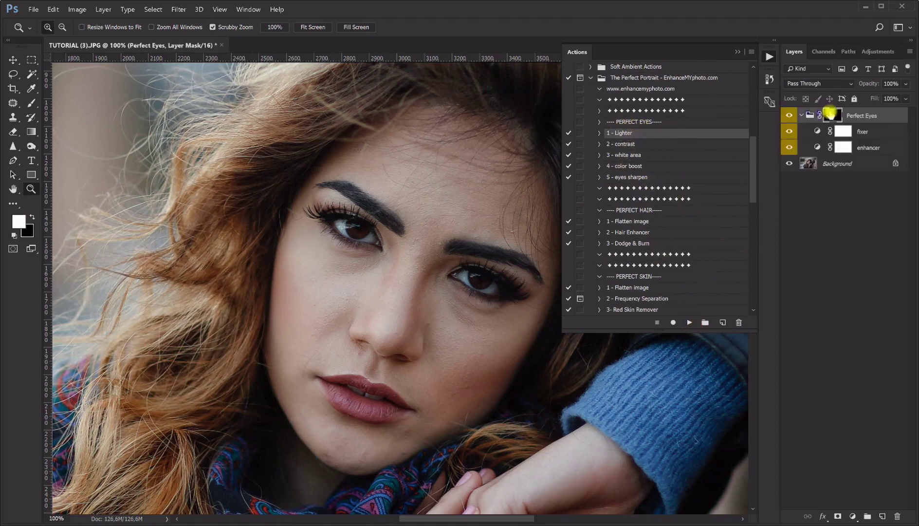
{"action": "left_click", "coordinate": [802, 115]}
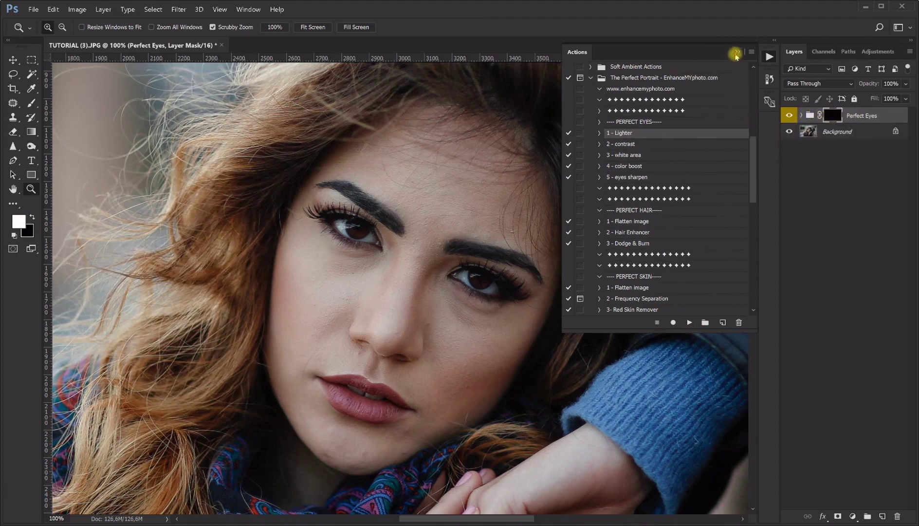
Paint white over both irises on the Perfect Eyes group mask with a soft brush reduced to 34 px at full opacity.
{"action": "left_click", "coordinate": [736, 55]}
{"action": "left_click", "coordinate": [420, 268]}
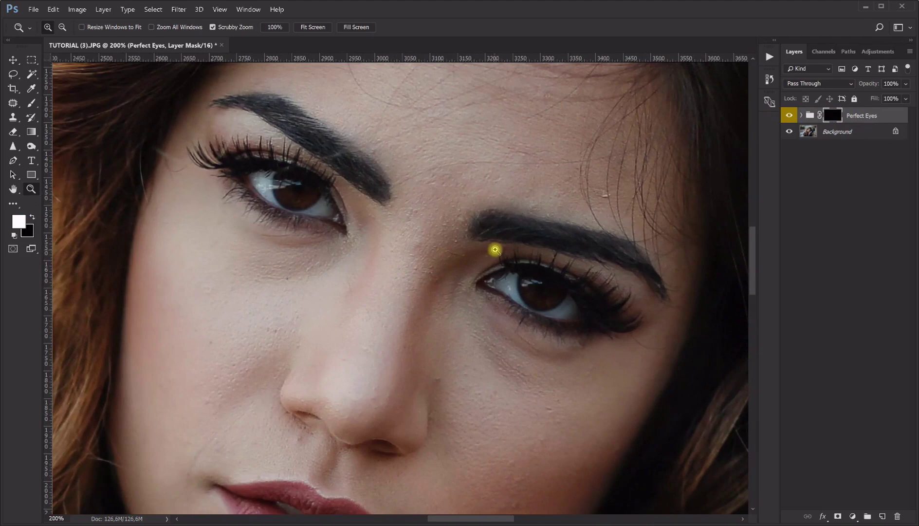
{"action": "left_click", "coordinate": [31, 103]}
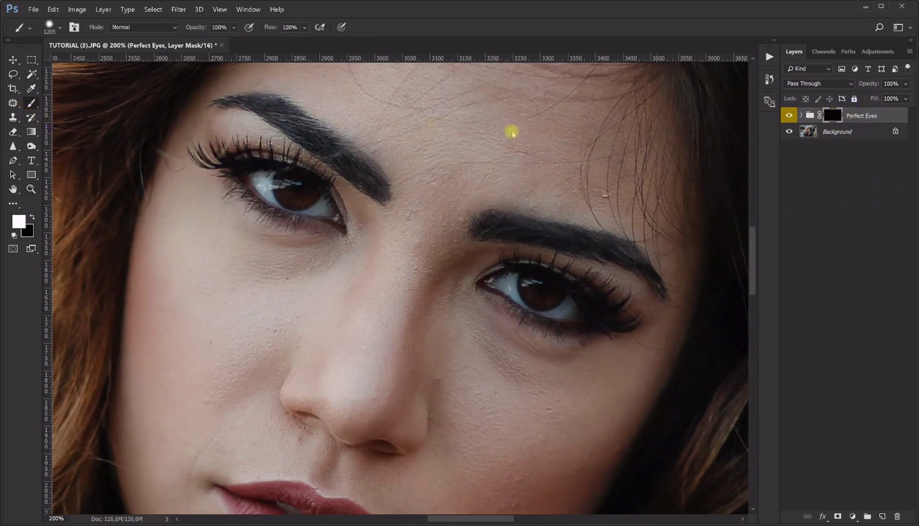
{"action": "left_click", "coordinate": [49, 27]}
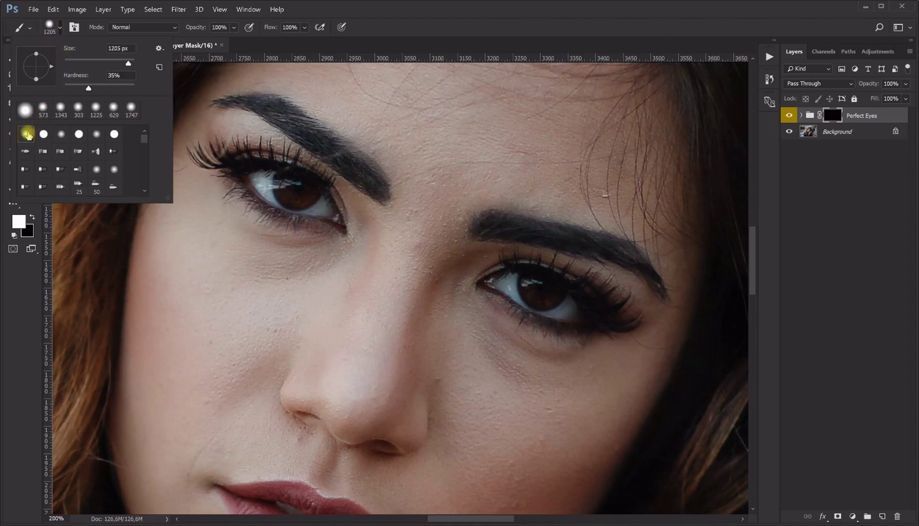
{"action": "left_click", "coordinate": [402, 14]}
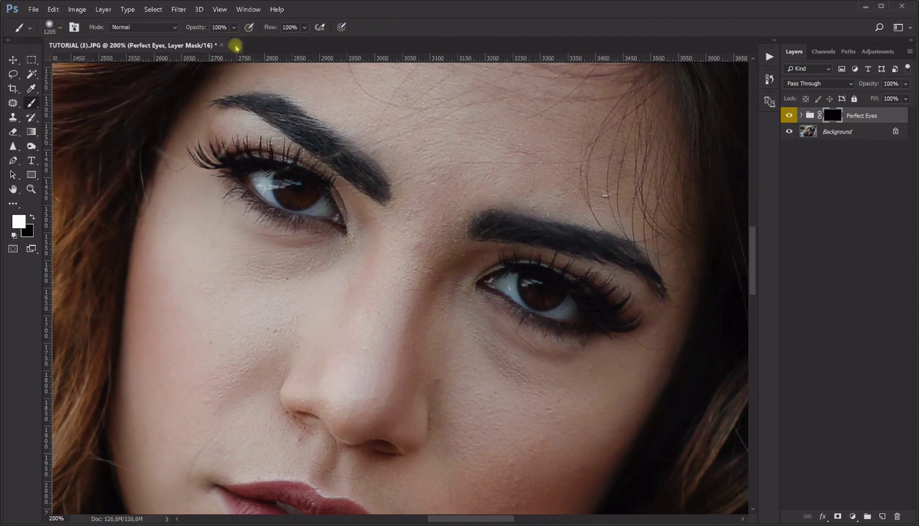
{"action": "mouse_move", "coordinate": [351, 189]}
{"action": "left_mouse_down"}
{"action": "mouse_move", "coordinate": [127, 225]}
{"action": "mouse_move", "coordinate": [310, 212]}
{"action": "mouse_move", "coordinate": [224, 225]}
{"action": "left_mouse_up"}
{"action": "left_click_drag", "start_coordinate": [384, 210], "coordinate": [246, 230]}
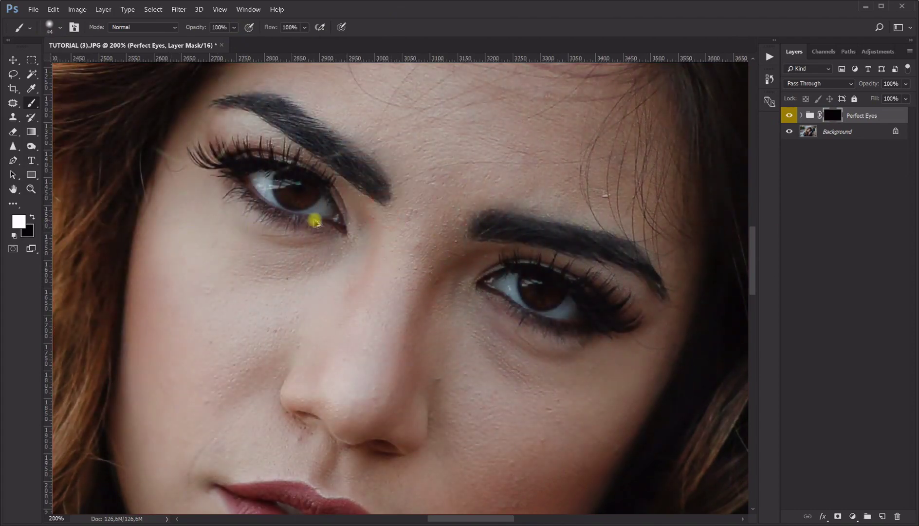
{"action": "left_click_drag", "start_coordinate": [310, 213], "coordinate": [307, 219]}
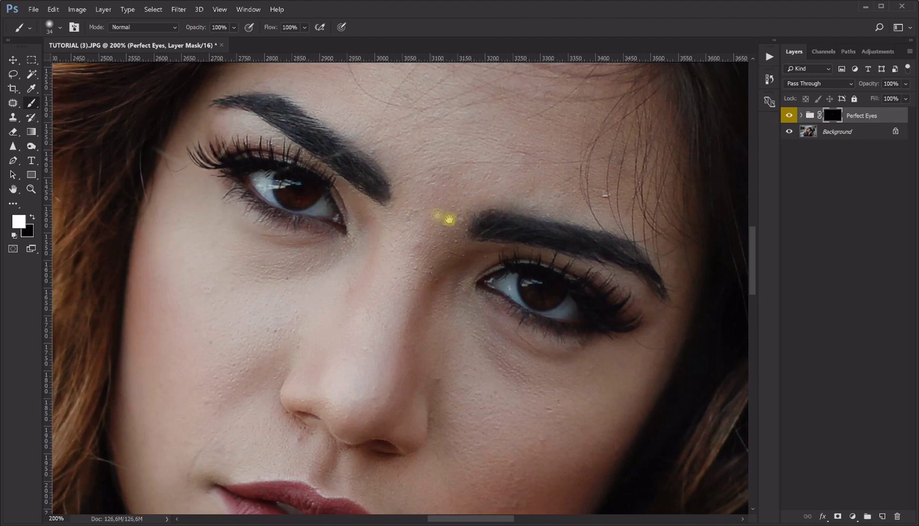
{"action": "left_click_drag", "start_coordinate": [428, 211], "coordinate": [376, 189]}
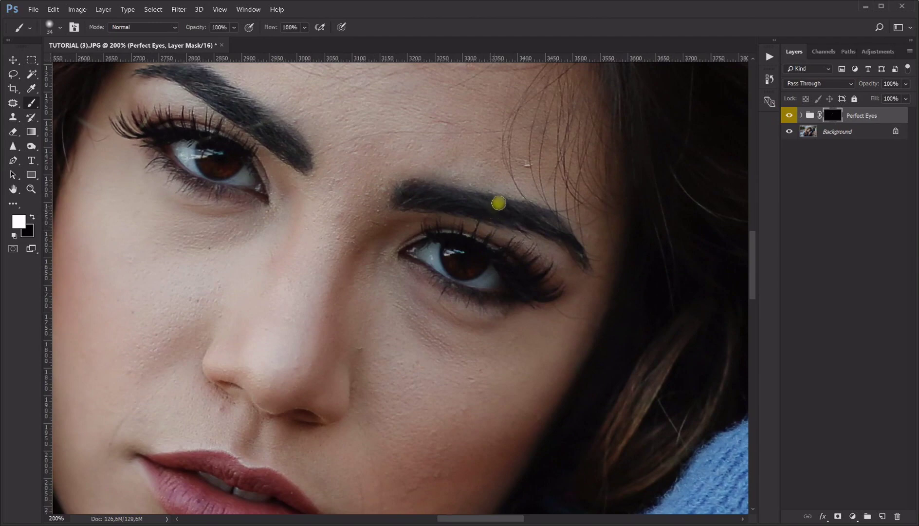
Compare the eyes with and without the lightening by repeatedly hiding and showing the Perfect Eyes group.
{"action": "left_click", "coordinate": [789, 116]}
{"action": "left_click", "coordinate": [790, 116]}
{"action": "left_click", "coordinate": [789, 116]}
{"action": "left_click", "coordinate": [790, 116]}
{"action": "left_click", "coordinate": [789, 116]}
{"action": "left_click", "coordinate": [790, 116]}
{"action": "left_click", "coordinate": [789, 116]}
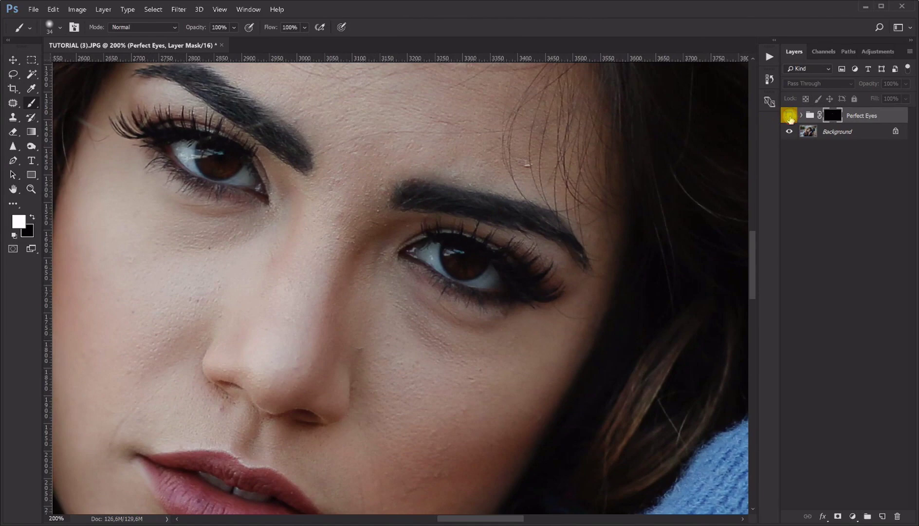
{"action": "left_click", "coordinate": [789, 117]}
{"action": "left_click", "coordinate": [790, 117]}
{"action": "left_click", "coordinate": [789, 117]}
{"action": "left_click", "coordinate": [789, 117]}
{"action": "left_click", "coordinate": [790, 117]}
{"action": "left_click", "coordinate": [790, 117]}
{"action": "left_click", "coordinate": [790, 117]}
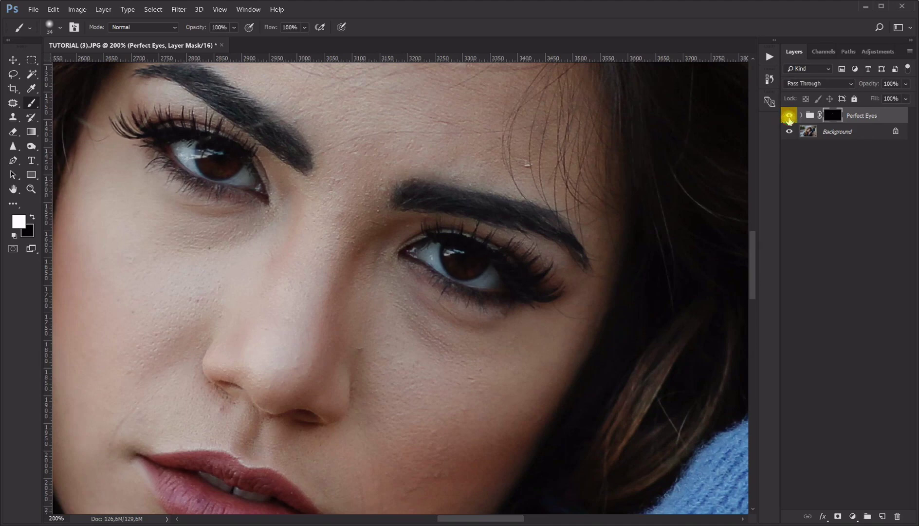
Play the "5 - eyes sharpen" action from the Perfect Eyes section.
{"action": "left_click", "coordinate": [769, 57]}
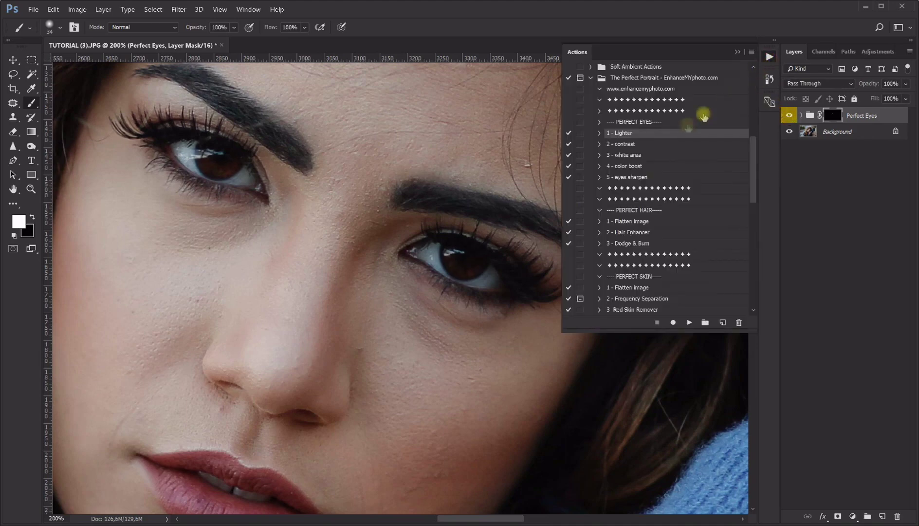
{"action": "left_click", "coordinate": [623, 144]}
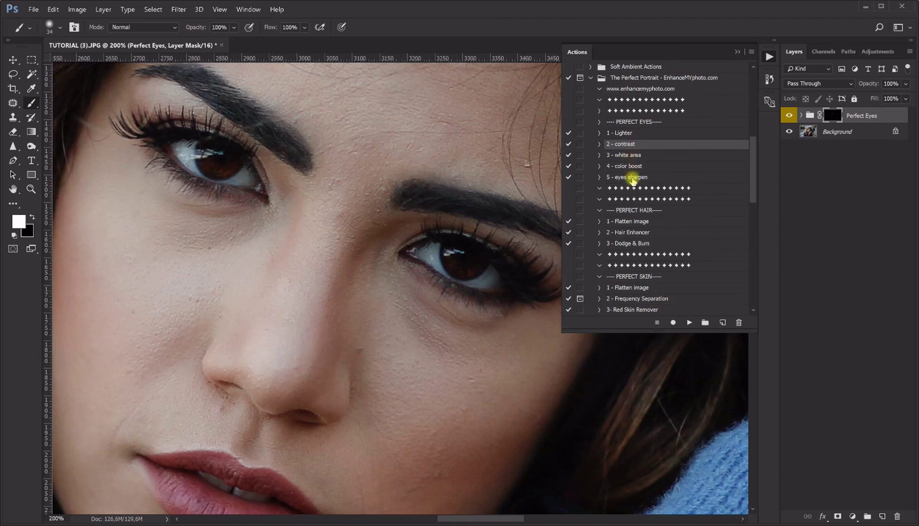
{"action": "left_click", "coordinate": [632, 178]}
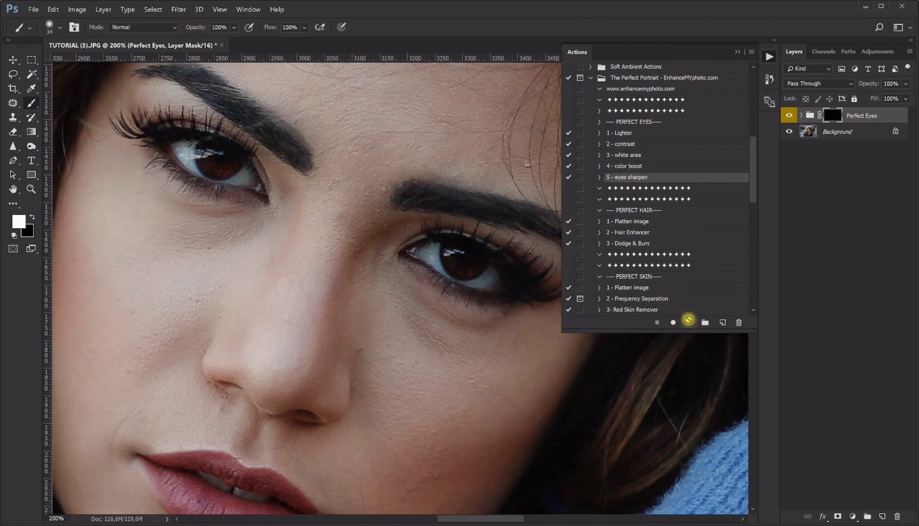
{"action": "left_click", "coordinate": [688, 322]}
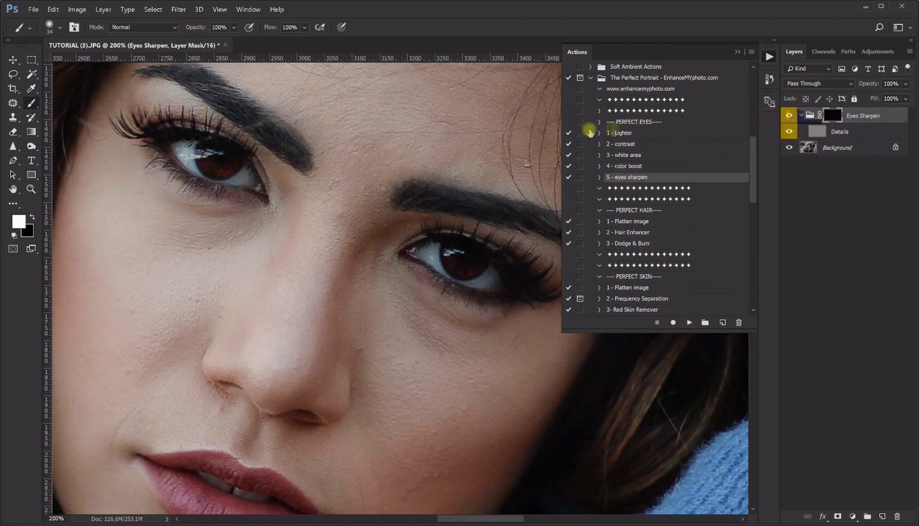
Paint both irises white on the Eyes Sharpen mask with a 56 px soft brush and set the group's opacity to 63%.
{"action": "mouse_move", "coordinate": [220, 174]}
{"action": "left_mouse_down"}
{"action": "mouse_move", "coordinate": [228, 180]}
{"action": "mouse_move", "coordinate": [232, 159]}
{"action": "left_mouse_up"}
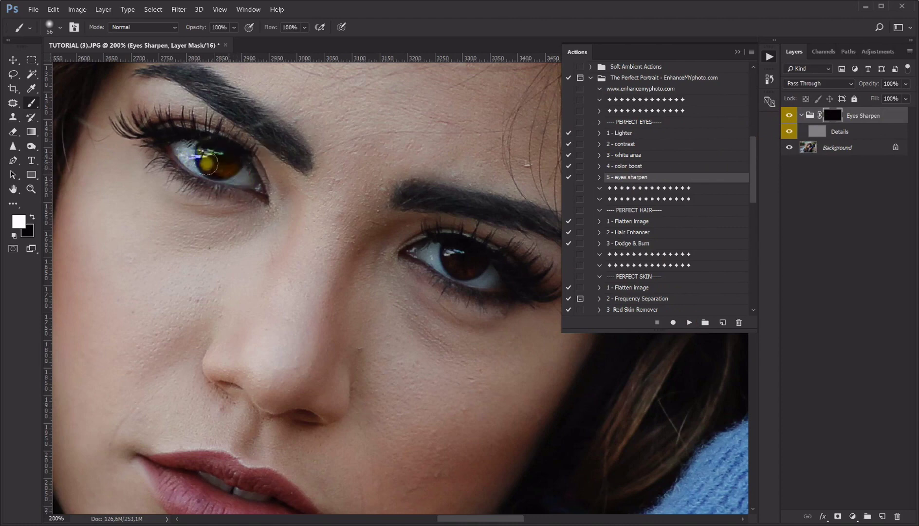
{"action": "mouse_move", "coordinate": [476, 273]}
{"action": "left_mouse_down"}
{"action": "mouse_move", "coordinate": [475, 258]}
{"action": "mouse_move", "coordinate": [461, 267]}
{"action": "left_mouse_up"}
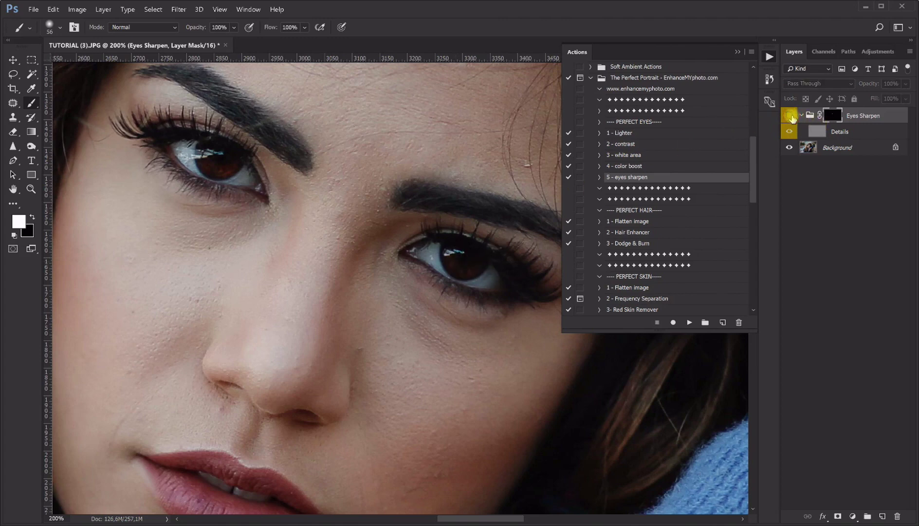
{"action": "left_click", "coordinate": [794, 117]}
{"action": "left_click", "coordinate": [794, 116]}
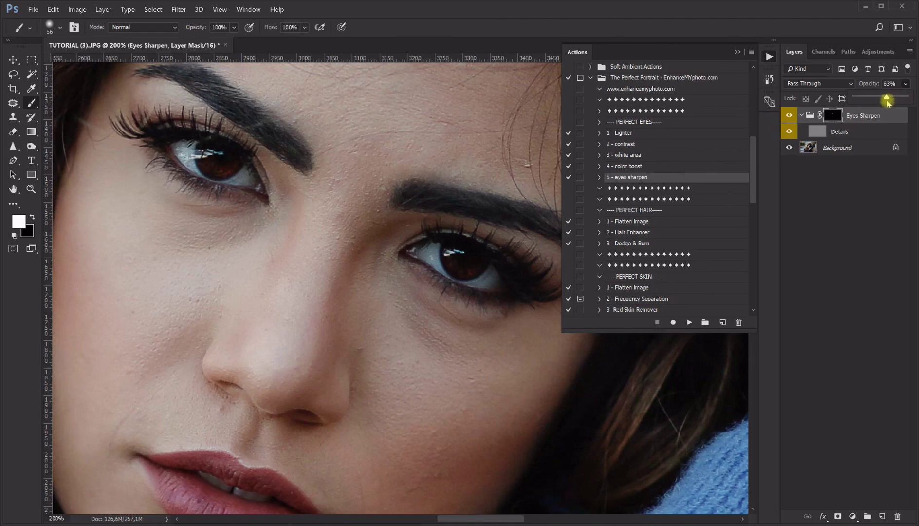
{"action": "left_click_drag", "start_coordinate": [890, 102], "coordinate": [887, 100]}
{"action": "left_click", "coordinate": [790, 118]}
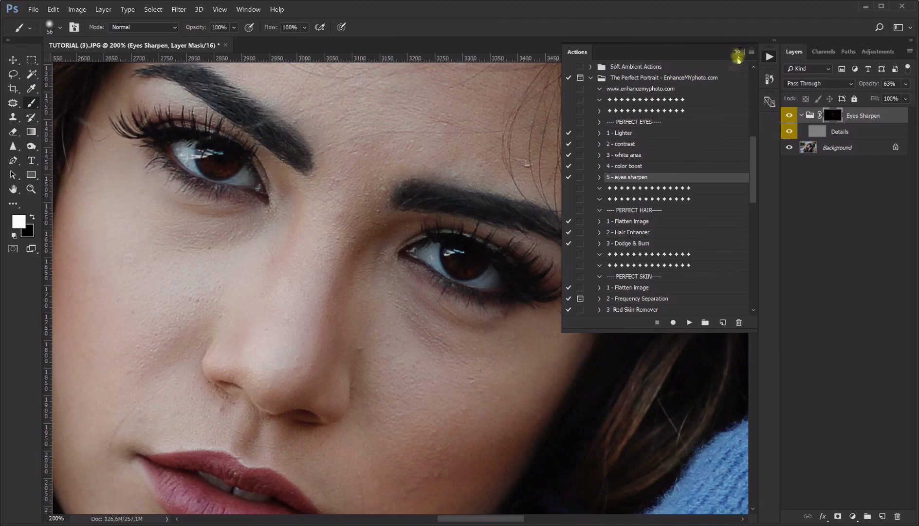
Flatten all layers with the "1 - Flatten image" action from the Perfect Hair section.
{"action": "left_click", "coordinate": [738, 53]}
{"action": "left_click", "coordinate": [30, 189]}
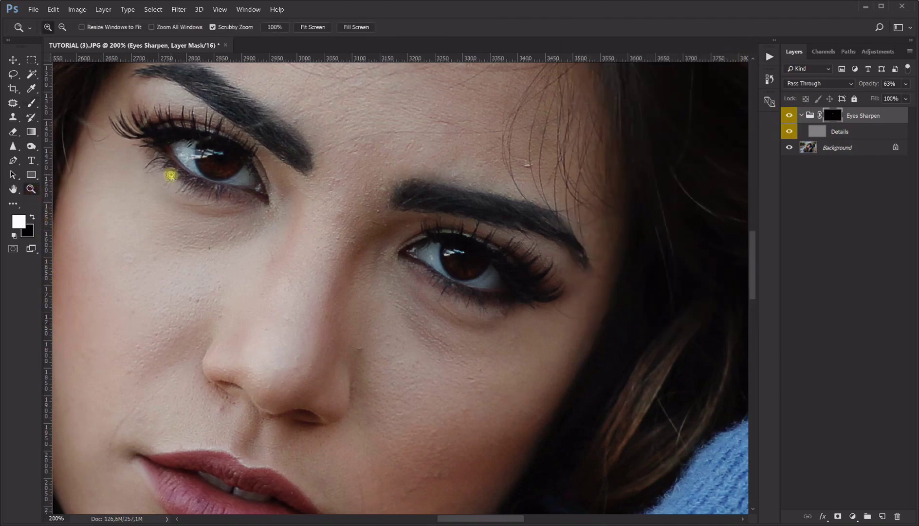
{"action": "key", "text": "ctrl+0"}
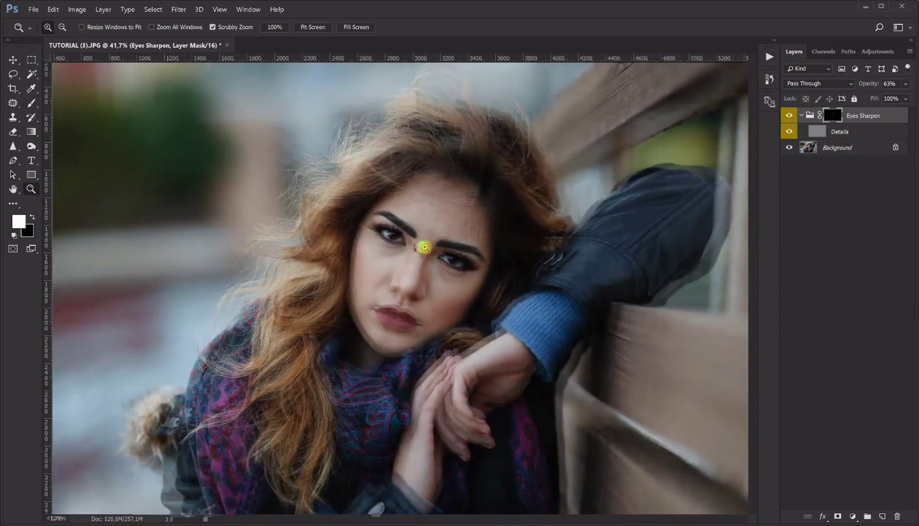
{"action": "left_click", "coordinate": [424, 247]}
{"action": "left_click", "coordinate": [769, 58]}
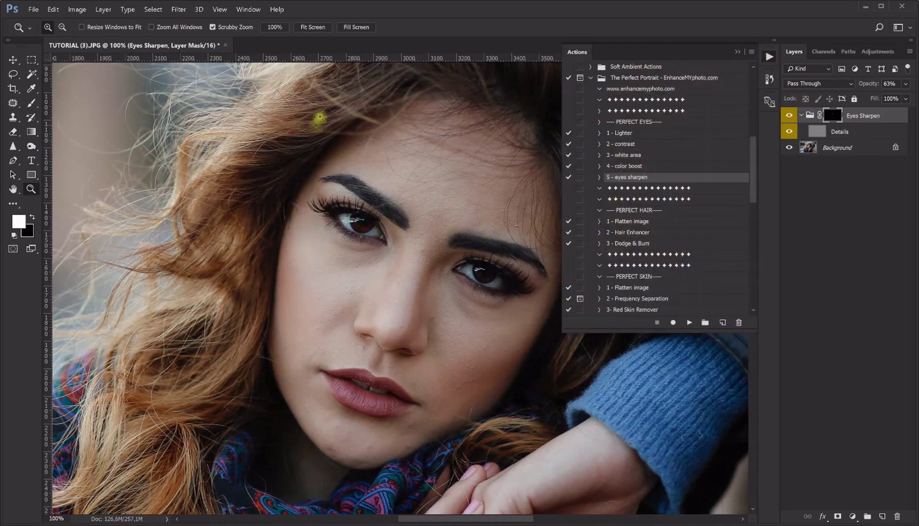
{"action": "left_click", "coordinate": [637, 222]}
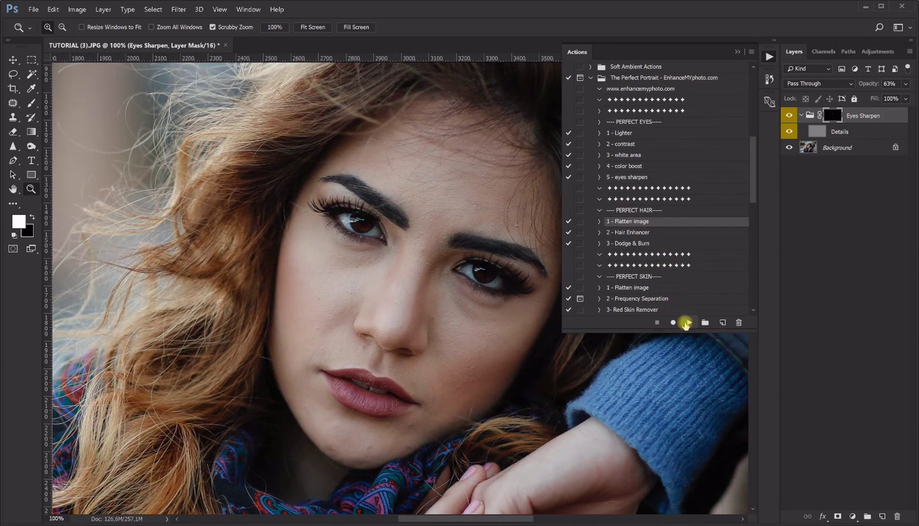
{"action": "left_click", "coordinate": [686, 323]}
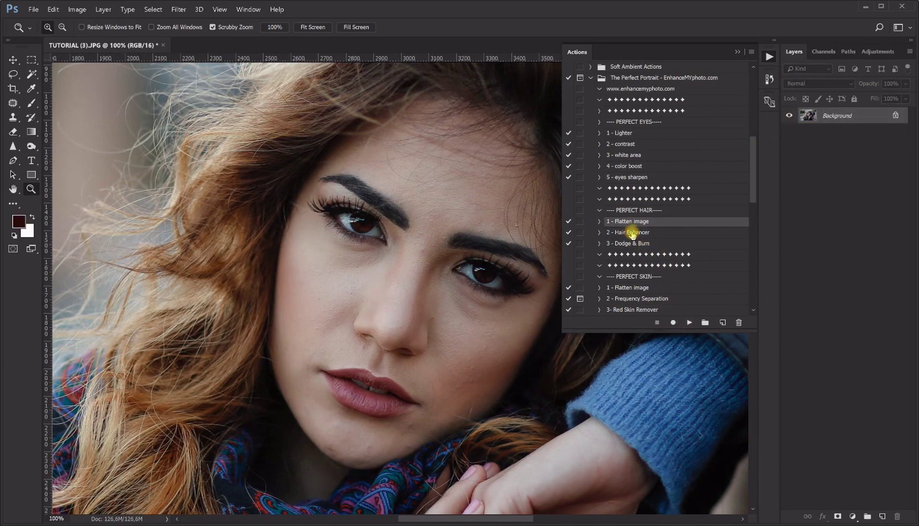
Play the "2 - Hair Enhancer" action and collapse the Perfect Hair layer group.
{"action": "left_click", "coordinate": [632, 234]}
{"action": "left_click", "coordinate": [688, 323]}
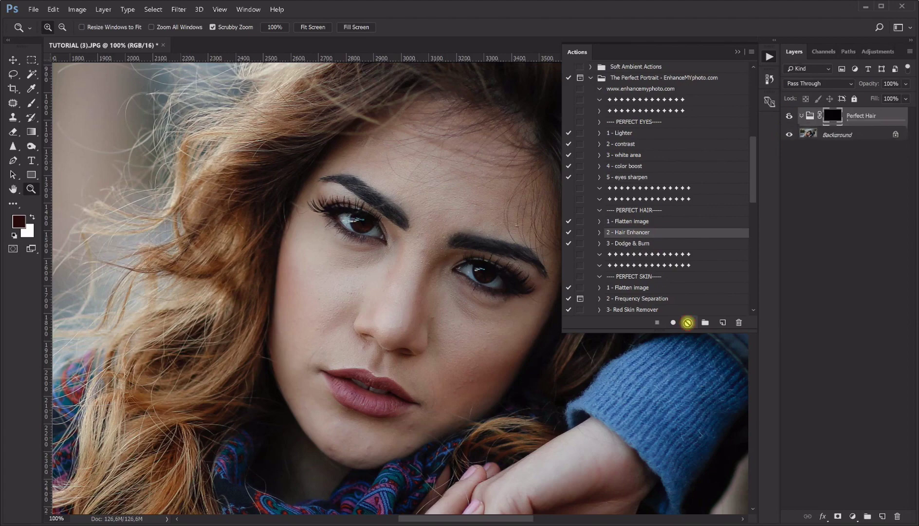
{"action": "left_click", "coordinate": [737, 51]}
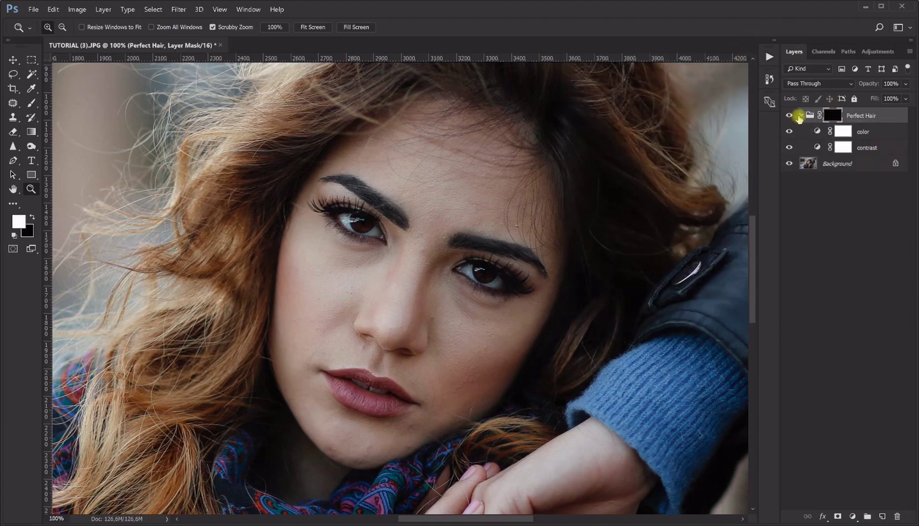
{"action": "left_click", "coordinate": [800, 116]}
Paint the hair white on the Perfect Hair group's mask with a 264 px soft brush at 100% opacity.
{"action": "key", "text": "b"}
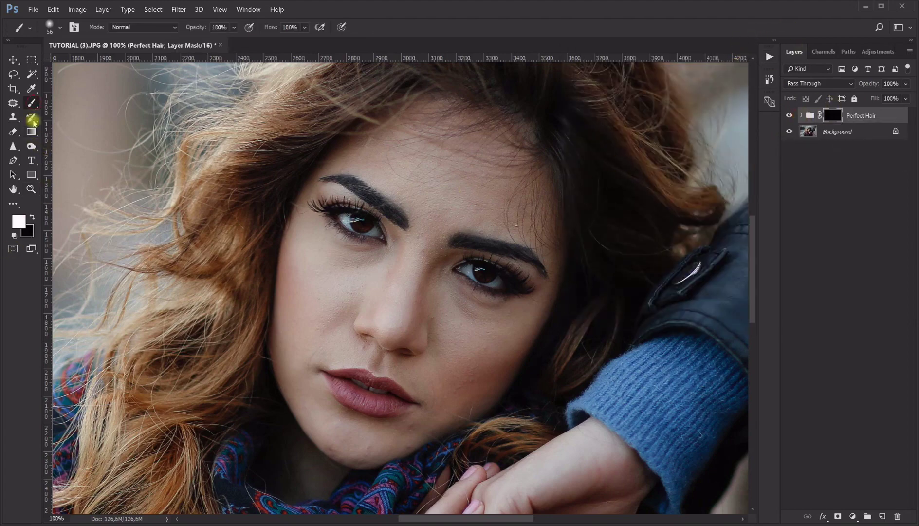
{"action": "left_click", "coordinate": [31, 189]}
{"action": "right_click", "coordinate": [249, 184]}
{"action": "left_click", "coordinate": [258, 190]}
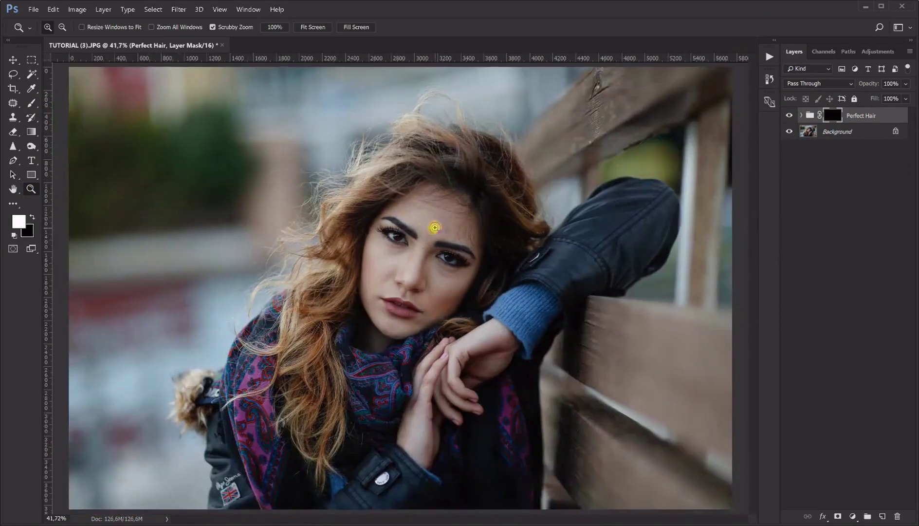
{"action": "left_click", "coordinate": [435, 227]}
{"action": "left_click", "coordinate": [32, 104]}
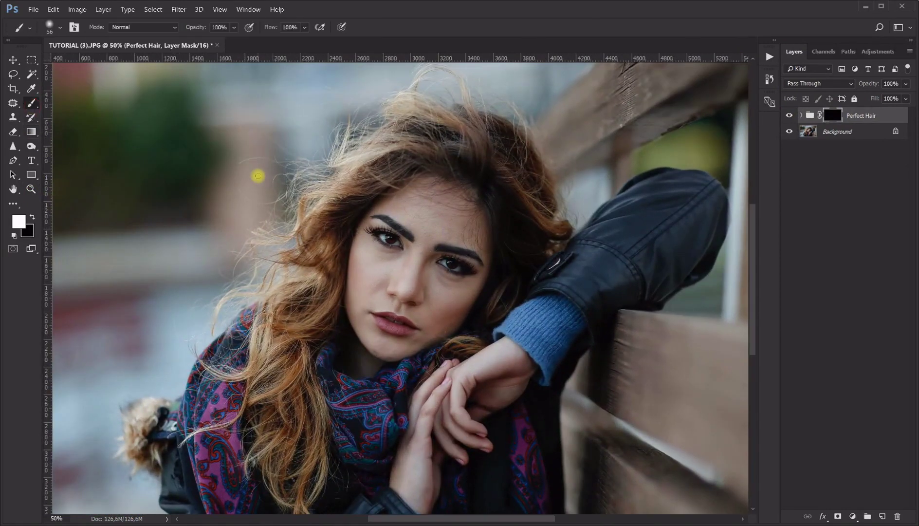
{"action": "left_click_drag", "start_coordinate": [324, 236], "coordinate": [336, 214]}
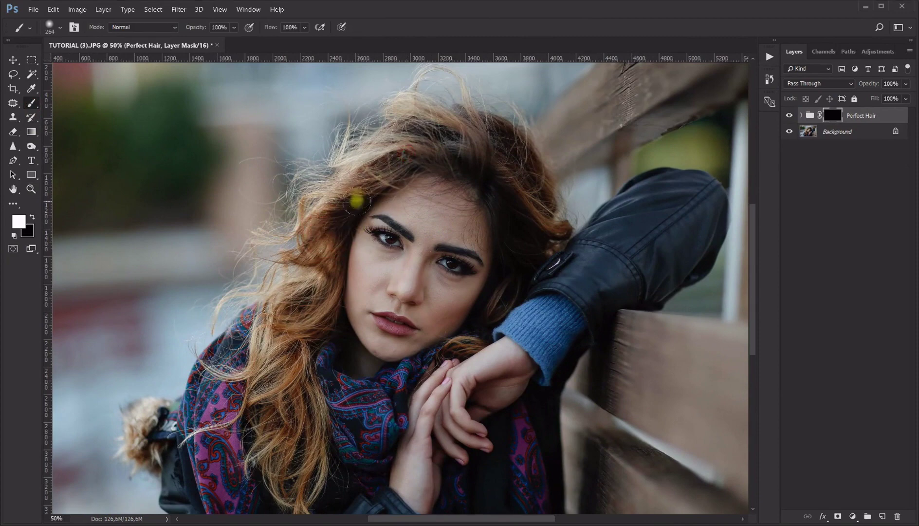
{"action": "left_click", "coordinate": [384, 166]}
{"action": "mouse_move", "coordinate": [331, 226]}
{"action": "left_mouse_down"}
{"action": "mouse_move", "coordinate": [320, 247]}
{"action": "mouse_move", "coordinate": [327, 272]}
{"action": "mouse_move", "coordinate": [317, 314]}
{"action": "mouse_move", "coordinate": [288, 321]}
{"action": "mouse_move", "coordinate": [253, 372]}
{"action": "mouse_move", "coordinate": [210, 372]}
{"action": "mouse_move", "coordinate": [297, 400]}
{"action": "mouse_move", "coordinate": [309, 438]}
{"action": "mouse_move", "coordinate": [286, 353]}
{"action": "left_mouse_up"}
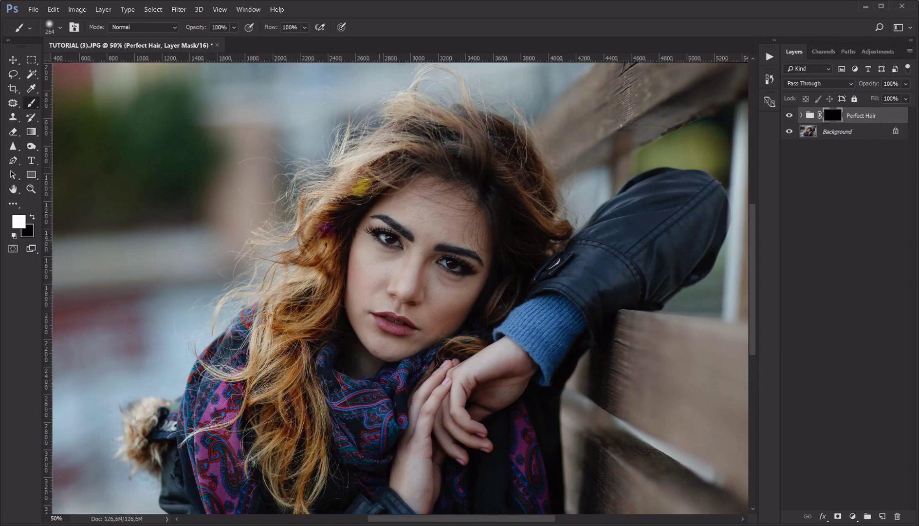
{"action": "mouse_move", "coordinate": [430, 127]}
{"action": "left_mouse_down"}
{"action": "mouse_move", "coordinate": [470, 153]}
{"action": "mouse_move", "coordinate": [498, 158]}
{"action": "mouse_move", "coordinate": [503, 208]}
{"action": "mouse_move", "coordinate": [528, 215]}
{"action": "mouse_move", "coordinate": [515, 215]}
{"action": "mouse_move", "coordinate": [503, 280]}
{"action": "mouse_move", "coordinate": [460, 351]}
{"action": "mouse_move", "coordinate": [531, 233]}
{"action": "mouse_move", "coordinate": [503, 165]}
{"action": "mouse_move", "coordinate": [384, 143]}
{"action": "mouse_move", "coordinate": [457, 148]}
{"action": "left_mouse_up"}
{"action": "mouse_move", "coordinate": [331, 199]}
{"action": "left_mouse_down"}
{"action": "mouse_move", "coordinate": [317, 225]}
{"action": "mouse_move", "coordinate": [303, 222]}
{"action": "mouse_move", "coordinate": [319, 259]}
{"action": "mouse_move", "coordinate": [279, 363]}
{"action": "left_mouse_up"}
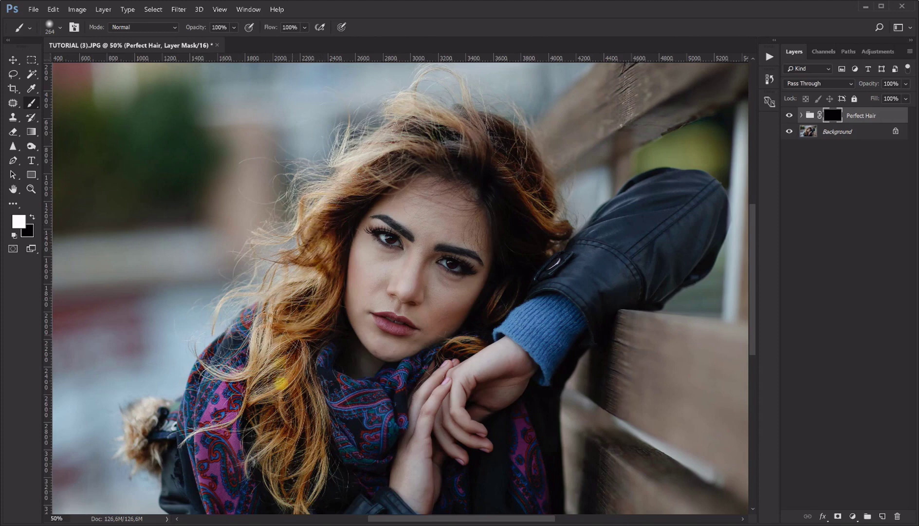
Compare the hair with the Perfect Hair group hidden and shown, and try the group at 62% opacity.
{"action": "left_click", "coordinate": [789, 116]}
{"action": "left_click", "coordinate": [790, 116]}
{"action": "left_click", "coordinate": [790, 115]}
{"action": "left_click", "coordinate": [792, 115]}
{"action": "left_click", "coordinate": [793, 114]}
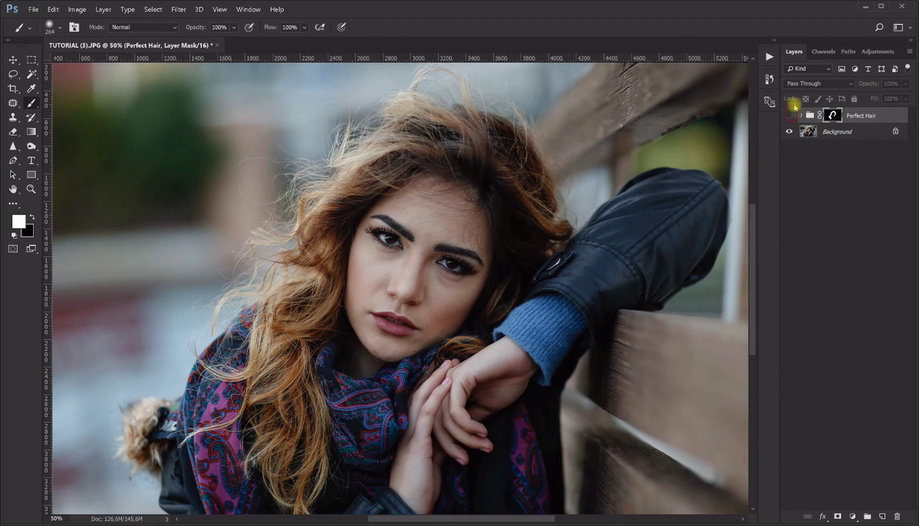
{"action": "left_click", "coordinate": [792, 114]}
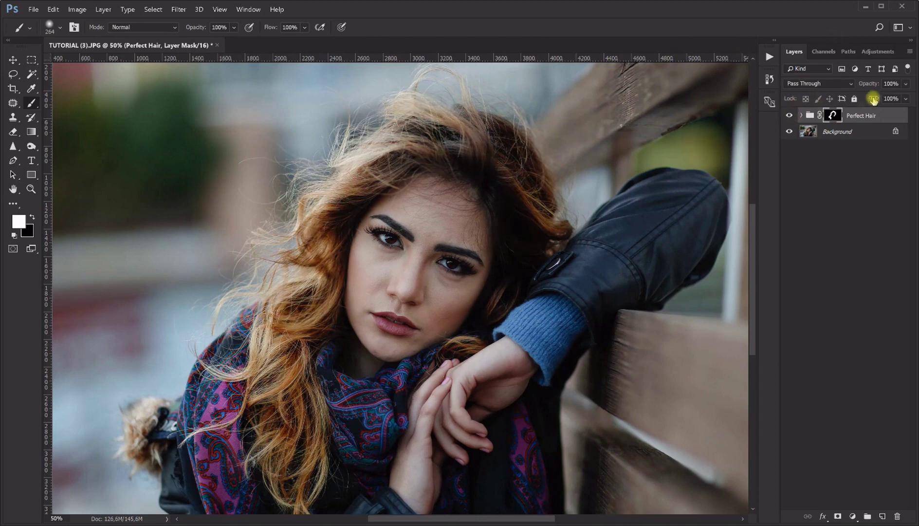
{"action": "left_click", "coordinate": [906, 85]}
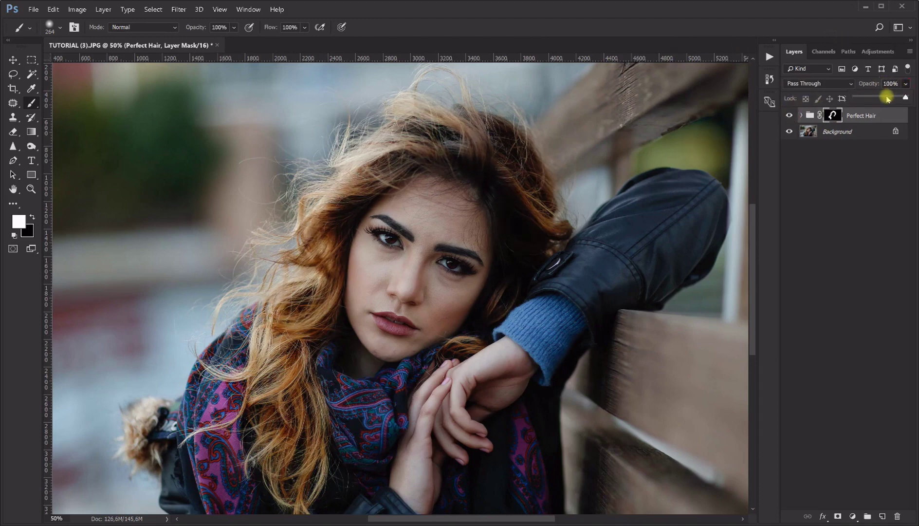
{"action": "left_click", "coordinate": [789, 118]}
{"action": "left_click", "coordinate": [789, 117]}
{"action": "left_click", "coordinate": [789, 117]}
{"action": "left_click", "coordinate": [789, 118]}
{"action": "left_click", "coordinate": [790, 117]}
{"action": "left_click", "coordinate": [789, 117]}
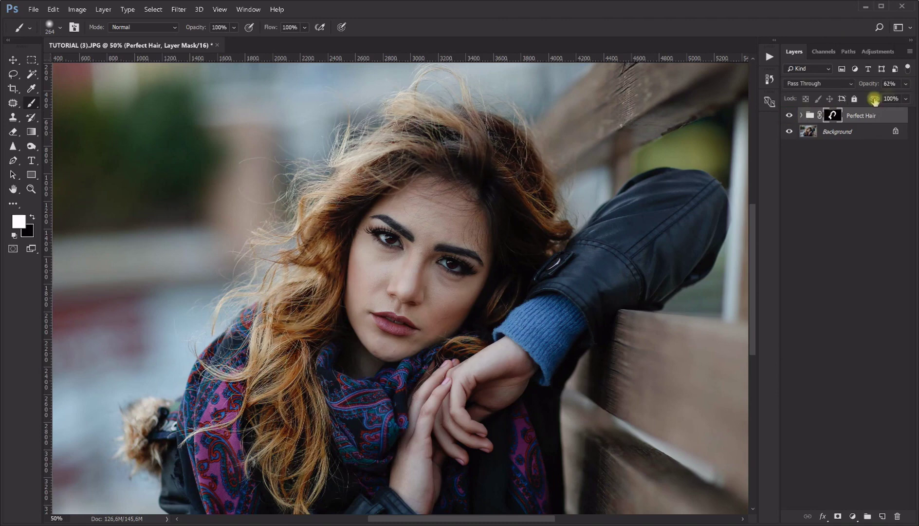
Set the Perfect Hair group's opacity to 49% and compare the hair with the group hidden and shown.
{"action": "left_click", "coordinate": [904, 85]}
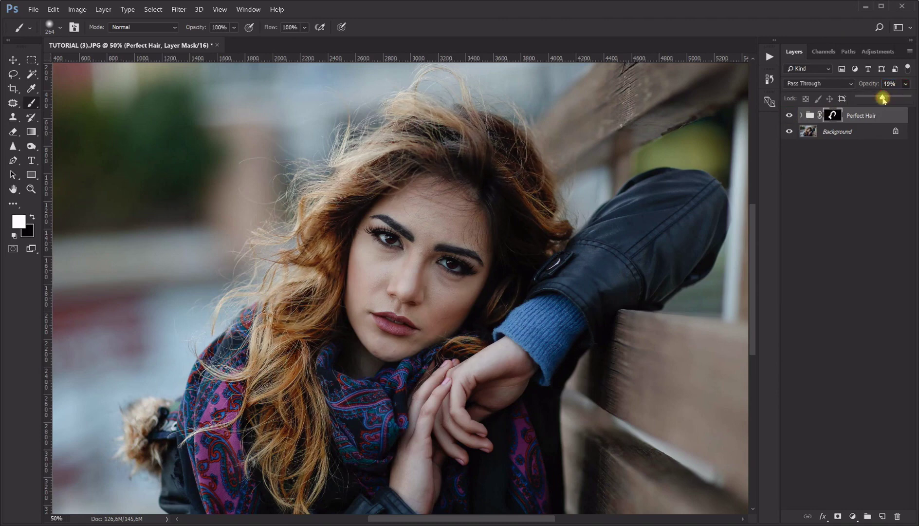
{"action": "left_click", "coordinate": [790, 115]}
{"action": "left_click", "coordinate": [793, 117]}
{"action": "left_click", "coordinate": [791, 116]}
{"action": "left_click", "coordinate": [792, 116]}
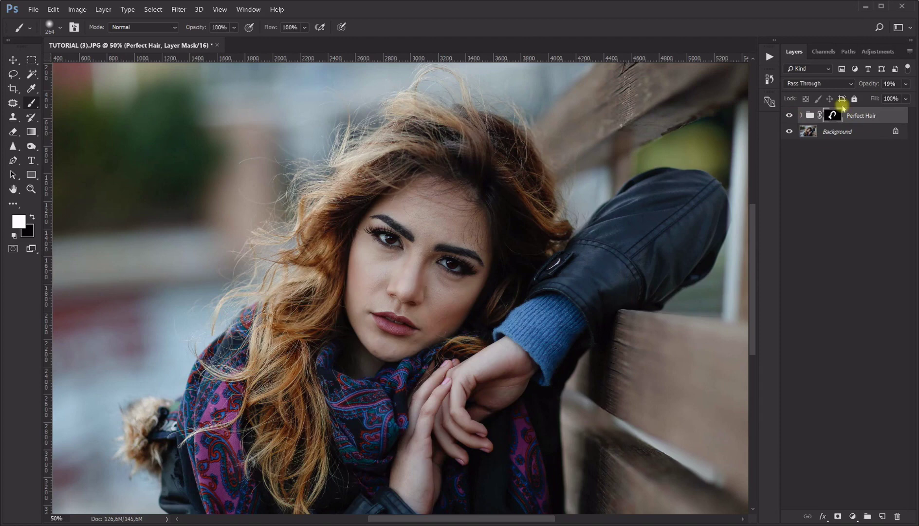
{"action": "left_click", "coordinate": [789, 116]}
Play the "3 - Dodge & Burn" action from the Perfect Hair section.
{"action": "left_click", "coordinate": [769, 57]}
{"action": "left_click", "coordinate": [640, 244]}
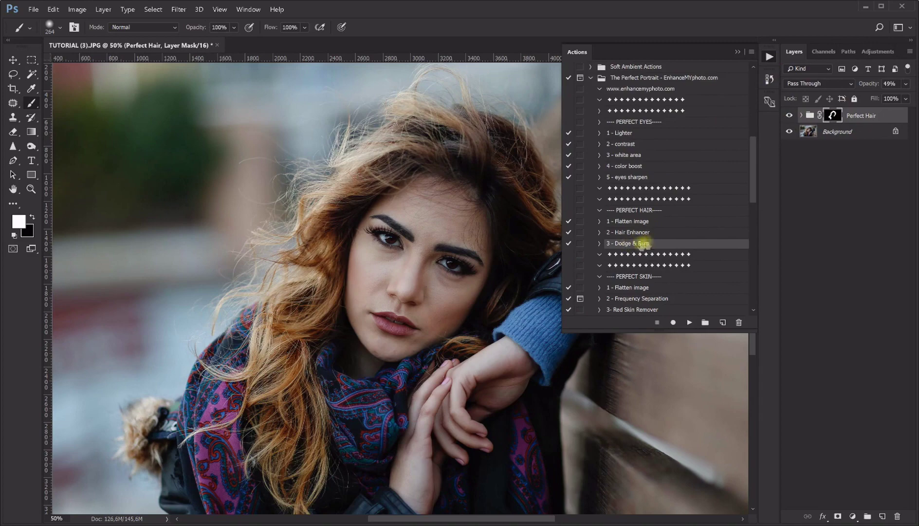
{"action": "left_click", "coordinate": [690, 322]}
{"action": "left_click", "coordinate": [737, 51]}
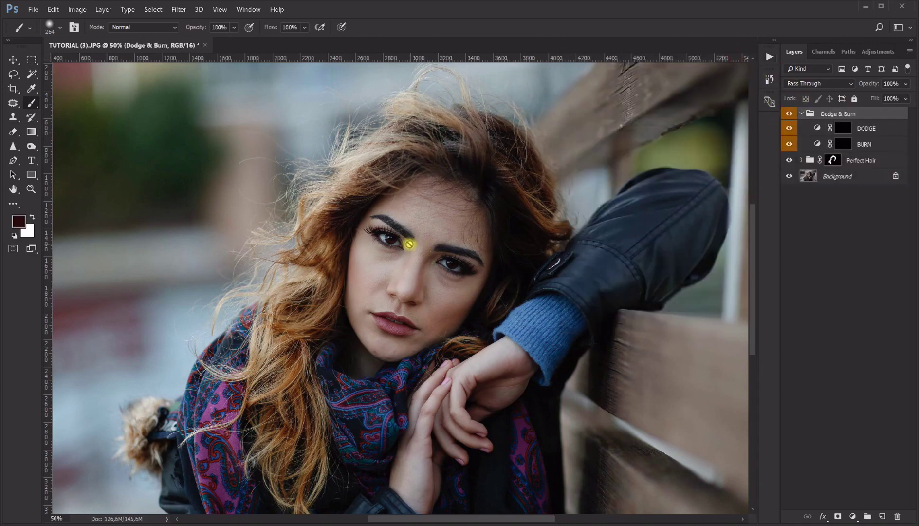
Paint the hair highlights white on the DODGE mask with a 144 px brush at 20% opacity, and compare before and after.
{"action": "left_click", "coordinate": [30, 189]}
{"action": "left_click", "coordinate": [387, 237]}
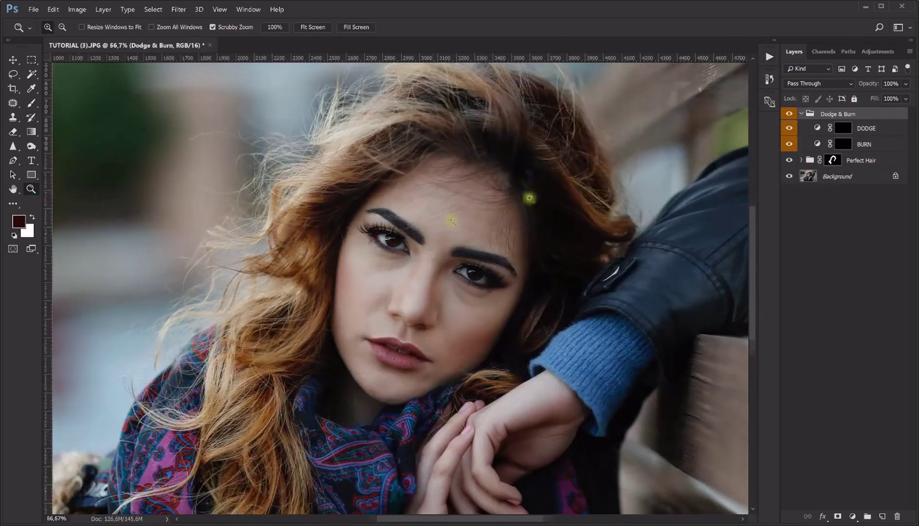
{"action": "left_click", "coordinate": [844, 128]}
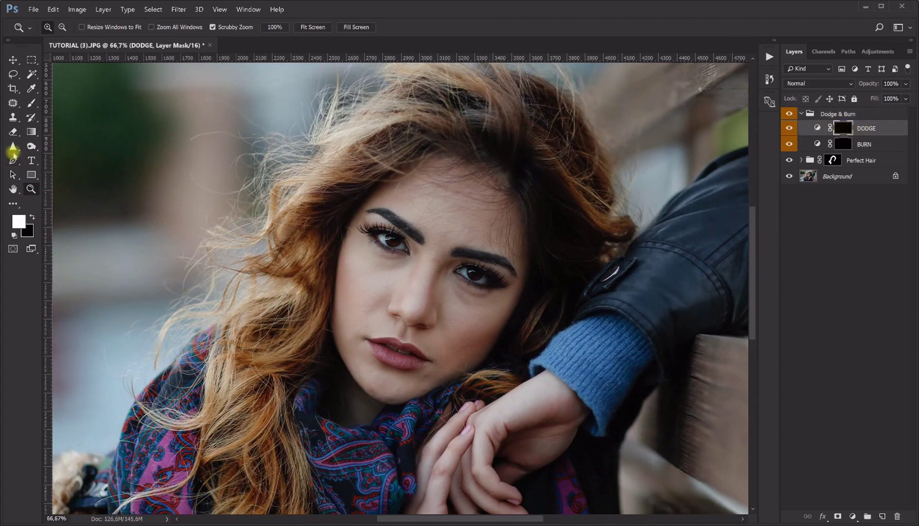
{"action": "left_click", "coordinate": [32, 108]}
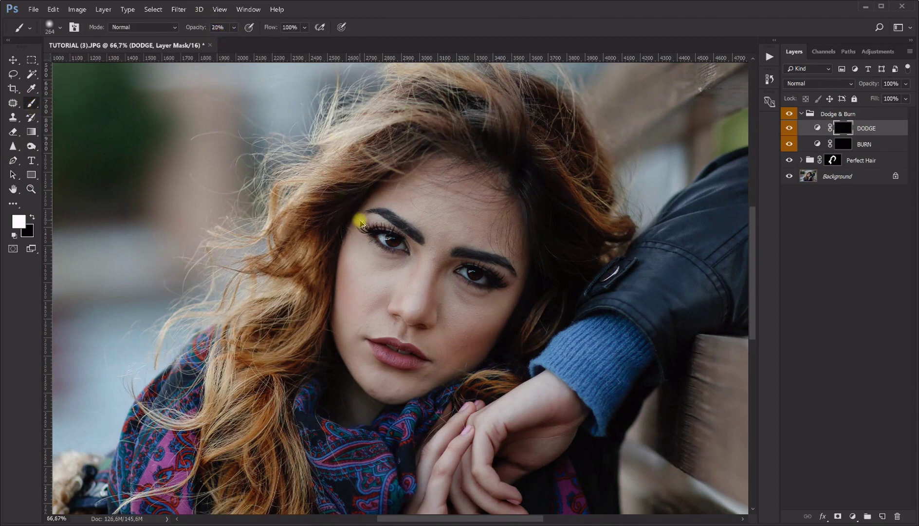
{"action": "right_click", "coordinate": [356, 220], "text": "alt"}
{"action": "mouse_move", "coordinate": [357, 221]}
{"action": "left_mouse_down"}
{"action": "mouse_move", "coordinate": [313, 222]}
{"action": "mouse_move", "coordinate": [349, 233]}
{"action": "left_mouse_up"}
{"action": "mouse_move", "coordinate": [333, 175]}
{"action": "left_mouse_down"}
{"action": "mouse_move", "coordinate": [450, 130]}
{"action": "mouse_move", "coordinate": [512, 117]}
{"action": "mouse_move", "coordinate": [510, 124]}
{"action": "mouse_move", "coordinate": [491, 95]}
{"action": "mouse_move", "coordinate": [428, 69]}
{"action": "mouse_move", "coordinate": [480, 104]}
{"action": "mouse_move", "coordinate": [555, 188]}
{"action": "mouse_move", "coordinate": [563, 184]}
{"action": "mouse_move", "coordinate": [548, 162]}
{"action": "mouse_move", "coordinate": [603, 221]}
{"action": "left_mouse_up"}
{"action": "left_click_drag", "start_coordinate": [375, 248], "coordinate": [421, 177]}
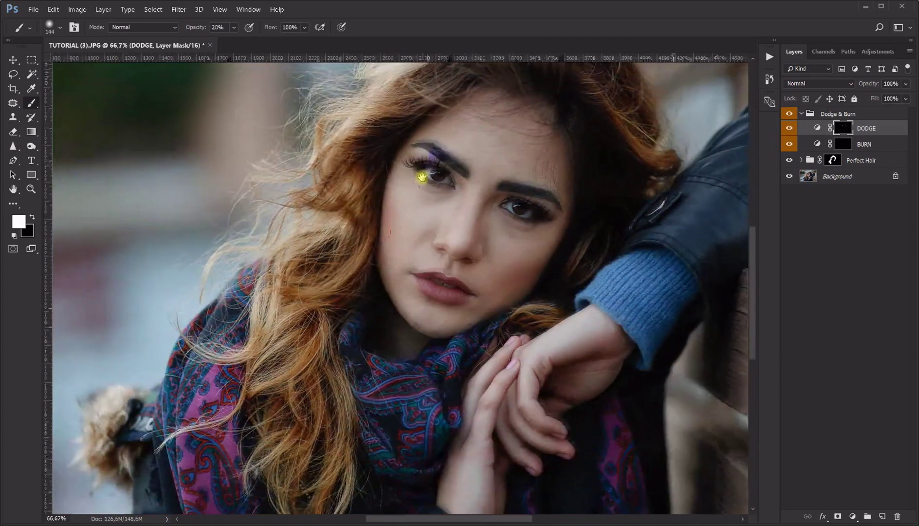
{"action": "mouse_move", "coordinate": [362, 181]}
{"action": "left_mouse_down"}
{"action": "mouse_move", "coordinate": [364, 256]}
{"action": "mouse_move", "coordinate": [309, 288]}
{"action": "mouse_move", "coordinate": [319, 345]}
{"action": "mouse_move", "coordinate": [274, 372]}
{"action": "mouse_move", "coordinate": [318, 373]}
{"action": "mouse_move", "coordinate": [310, 380]}
{"action": "mouse_move", "coordinate": [316, 420]}
{"action": "mouse_move", "coordinate": [334, 359]}
{"action": "mouse_move", "coordinate": [317, 269]}
{"action": "left_mouse_up"}
{"action": "mouse_move", "coordinate": [332, 351]}
{"action": "left_mouse_down"}
{"action": "mouse_move", "coordinate": [294, 397]}
{"action": "mouse_move", "coordinate": [294, 345]}
{"action": "mouse_move", "coordinate": [287, 418]}
{"action": "mouse_move", "coordinate": [309, 273]}
{"action": "left_mouse_up"}
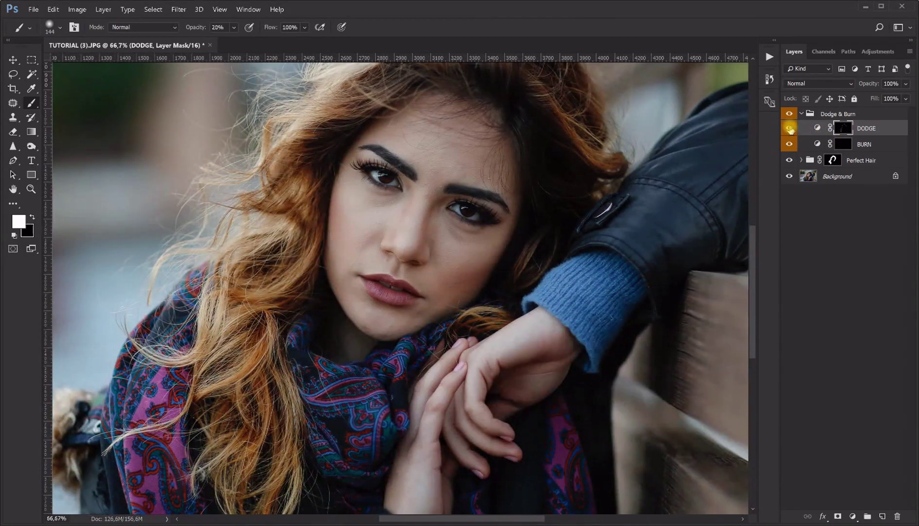
{"action": "left_click", "coordinate": [789, 128]}
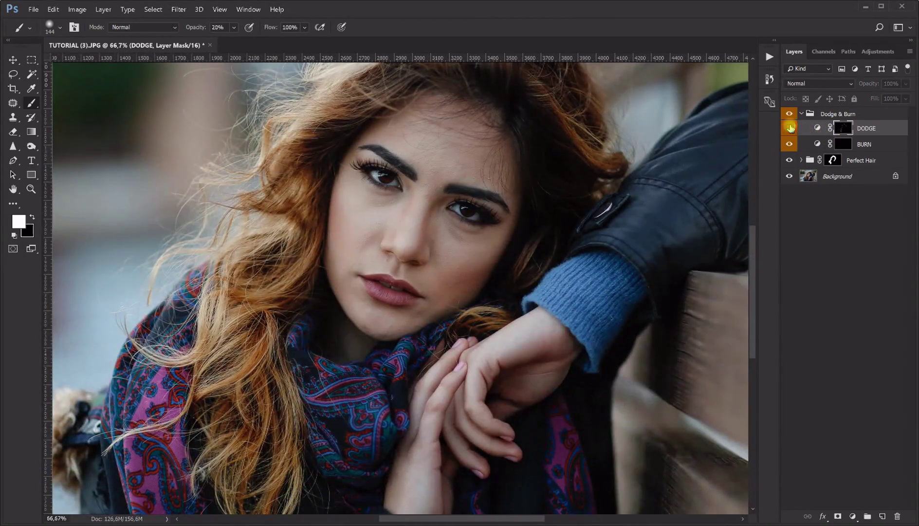
{"action": "left_click", "coordinate": [790, 128]}
{"action": "left_click", "coordinate": [791, 129]}
{"action": "left_click", "coordinate": [790, 128]}
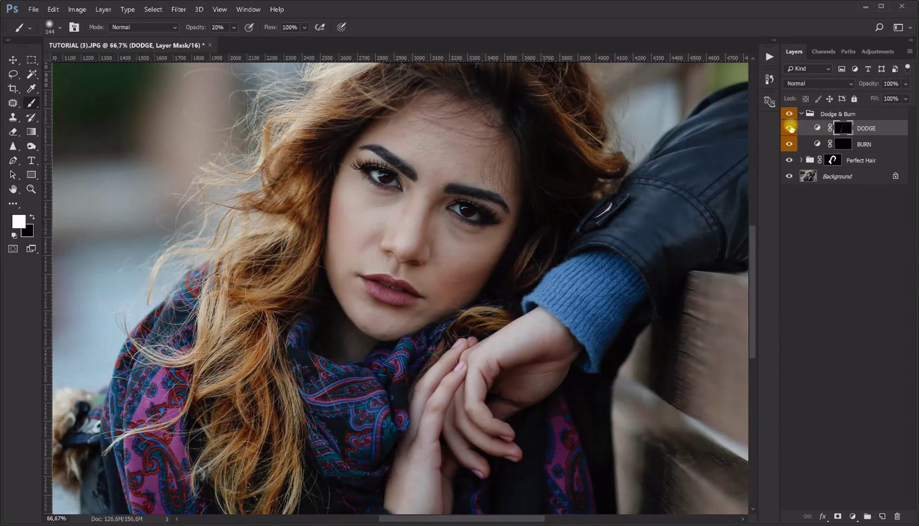
Paint the darker hair areas white on the BURN mask with the 144 px brush at 20% opacity.
{"action": "left_click", "coordinate": [842, 144]}
{"action": "mouse_move", "coordinate": [297, 223]}
{"action": "left_mouse_down"}
{"action": "mouse_move", "coordinate": [274, 174]}
{"action": "mouse_move", "coordinate": [283, 213]}
{"action": "mouse_move", "coordinate": [286, 184]}
{"action": "mouse_move", "coordinate": [324, 167]}
{"action": "left_mouse_up"}
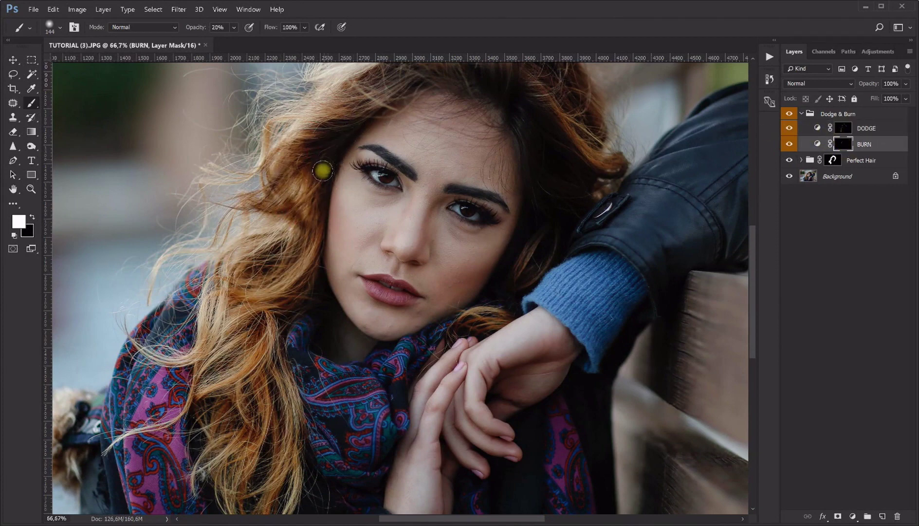
{"action": "scroll", "coordinate": [341, 187], "scroll_direction": "down", "scroll_amount": 3}
{"action": "scroll", "coordinate": [341, 187], "scroll_direction": "left", "scroll_amount": 1}
{"action": "mouse_move", "coordinate": [290, 226]}
{"action": "left_mouse_down"}
{"action": "mouse_move", "coordinate": [282, 248]}
{"action": "mouse_move", "coordinate": [290, 252]}
{"action": "mouse_move", "coordinate": [300, 293]}
{"action": "mouse_move", "coordinate": [306, 406]}
{"action": "mouse_move", "coordinate": [283, 307]}
{"action": "mouse_move", "coordinate": [282, 363]}
{"action": "mouse_move", "coordinate": [300, 381]}
{"action": "mouse_move", "coordinate": [299, 351]}
{"action": "mouse_move", "coordinate": [267, 347]}
{"action": "mouse_move", "coordinate": [256, 370]}
{"action": "mouse_move", "coordinate": [263, 330]}
{"action": "mouse_move", "coordinate": [247, 338]}
{"action": "mouse_move", "coordinate": [282, 344]}
{"action": "left_mouse_up"}
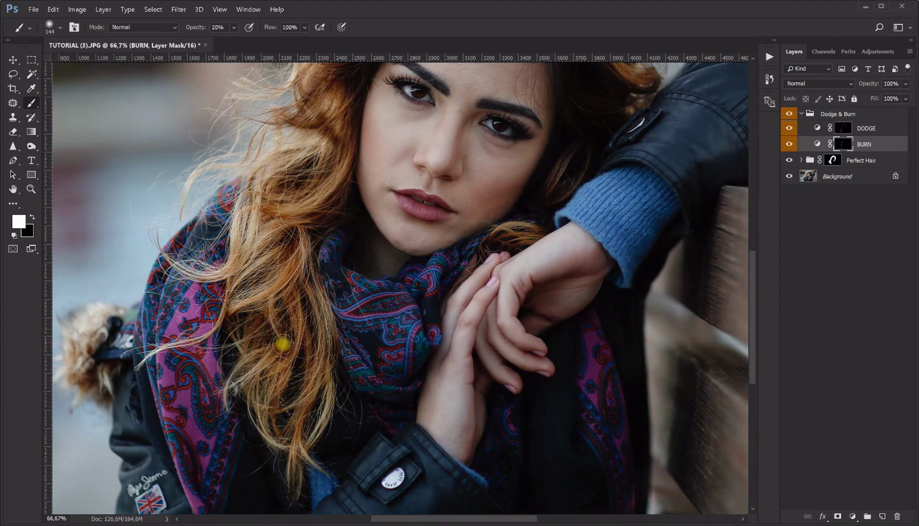
{"action": "left_click_drag", "start_coordinate": [420, 161], "coordinate": [328, 287]}
{"action": "mouse_move", "coordinate": [461, 146]}
{"action": "left_mouse_down"}
{"action": "mouse_move", "coordinate": [471, 176]}
{"action": "mouse_move", "coordinate": [514, 226]}
{"action": "mouse_move", "coordinate": [446, 176]}
{"action": "mouse_move", "coordinate": [473, 187]}
{"action": "mouse_move", "coordinate": [423, 129]}
{"action": "mouse_move", "coordinate": [429, 153]}
{"action": "mouse_move", "coordinate": [373, 132]}
{"action": "mouse_move", "coordinate": [426, 146]}
{"action": "mouse_move", "coordinate": [389, 117]}
{"action": "mouse_move", "coordinate": [418, 106]}
{"action": "mouse_move", "coordinate": [397, 103]}
{"action": "mouse_move", "coordinate": [503, 133]}
{"action": "mouse_move", "coordinate": [474, 114]}
{"action": "mouse_move", "coordinate": [540, 209]}
{"action": "mouse_move", "coordinate": [519, 172]}
{"action": "mouse_move", "coordinate": [525, 150]}
{"action": "left_mouse_up"}
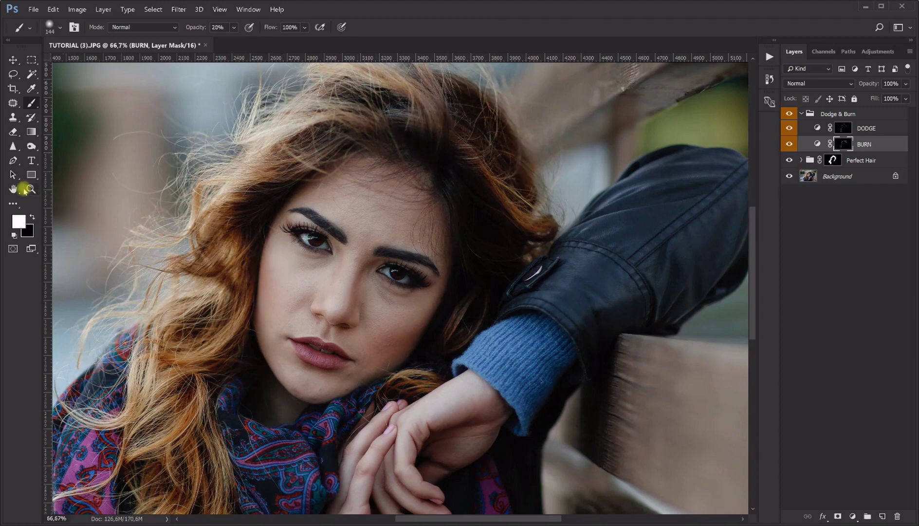
Compare the whole portrait with the Dodge & Burn group hidden and shown.
{"action": "left_click", "coordinate": [26, 189]}
{"action": "right_click", "coordinate": [97, 201]}
{"action": "left_click", "coordinate": [110, 207]}
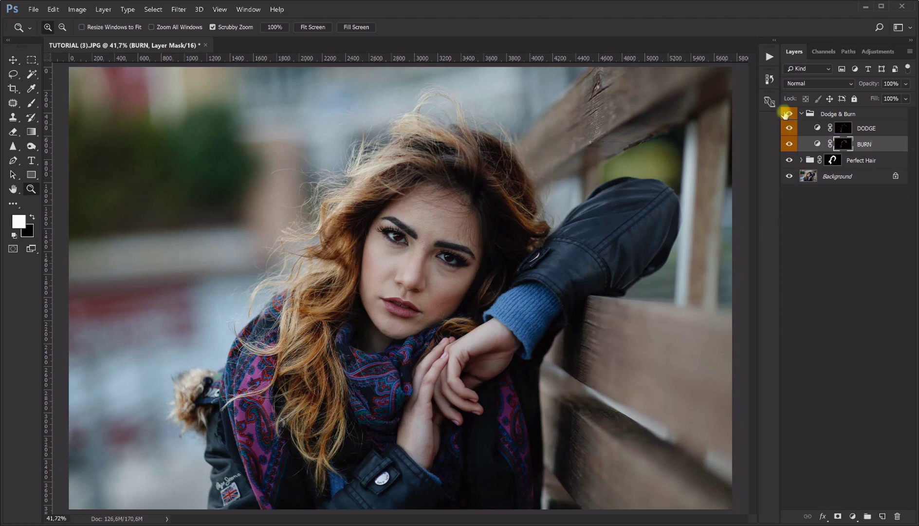
{"action": "left_click", "coordinate": [789, 113]}
{"action": "left_click", "coordinate": [789, 113]}
{"action": "left_click", "coordinate": [789, 114]}
{"action": "left_click", "coordinate": [789, 113]}
{"action": "left_click", "coordinate": [790, 113]}
Group the Dodge & Burn and Perfect Hair layer groups together into one group.
{"action": "left_click", "coordinate": [862, 160]}
{"action": "left_click", "coordinate": [842, 115]}
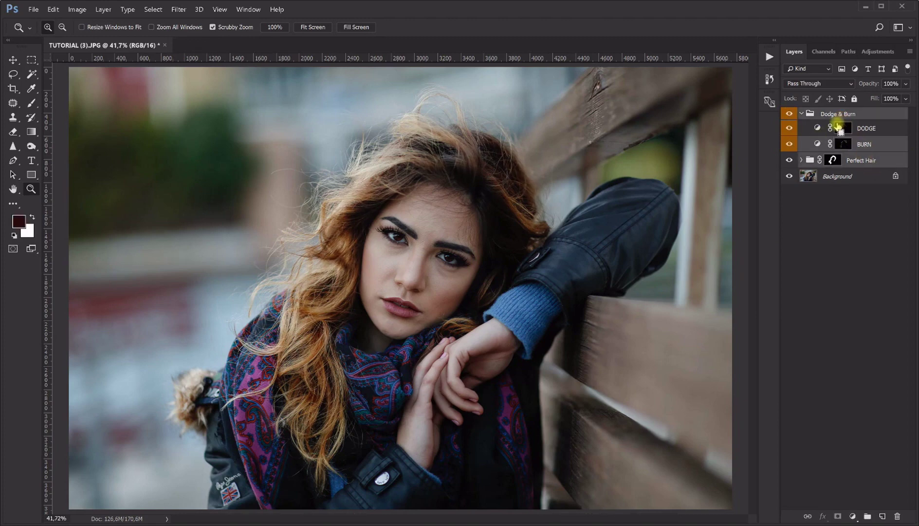
{"action": "left_click", "coordinate": [822, 116]}
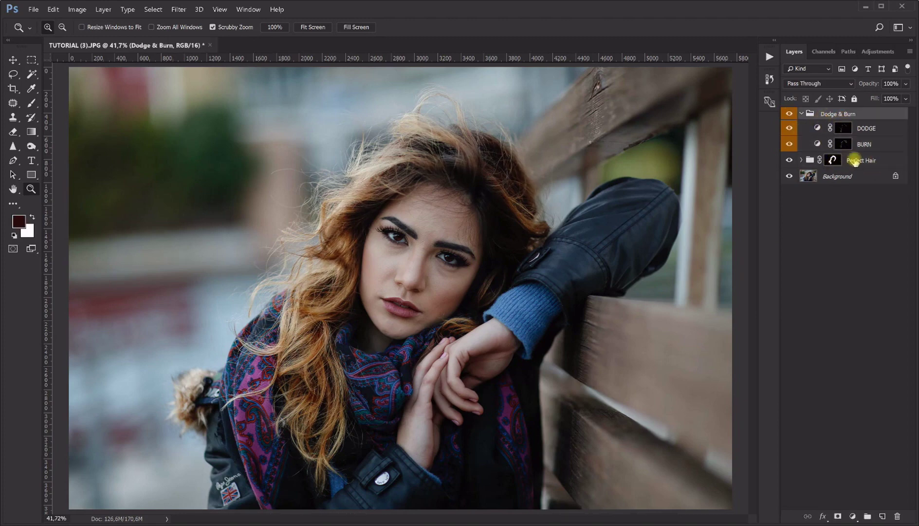
{"action": "left_click", "coordinate": [854, 161], "text": "ctrl"}
{"action": "key", "text": "ctrl+g"}
Compare the portrait before and after all hair edits by repeatedly hiding and showing the combined group.
{"action": "left_click", "coordinate": [789, 114]}
{"action": "left_click", "coordinate": [789, 114]}
{"action": "left_click", "coordinate": [789, 114]}
{"action": "left_click", "coordinate": [790, 114]}
{"action": "left_click", "coordinate": [789, 114]}
{"action": "left_click", "coordinate": [790, 114]}
{"action": "left_click", "coordinate": [789, 114]}
{"action": "left_click", "coordinate": [790, 113]}
{"action": "left_click", "coordinate": [790, 114]}
{"action": "left_click", "coordinate": [789, 114]}
{"action": "left_click", "coordinate": [789, 114]}
{"action": "left_click", "coordinate": [790, 114]}
{"action": "left_click", "coordinate": [789, 114]}
{"action": "left_click", "coordinate": [790, 114]}
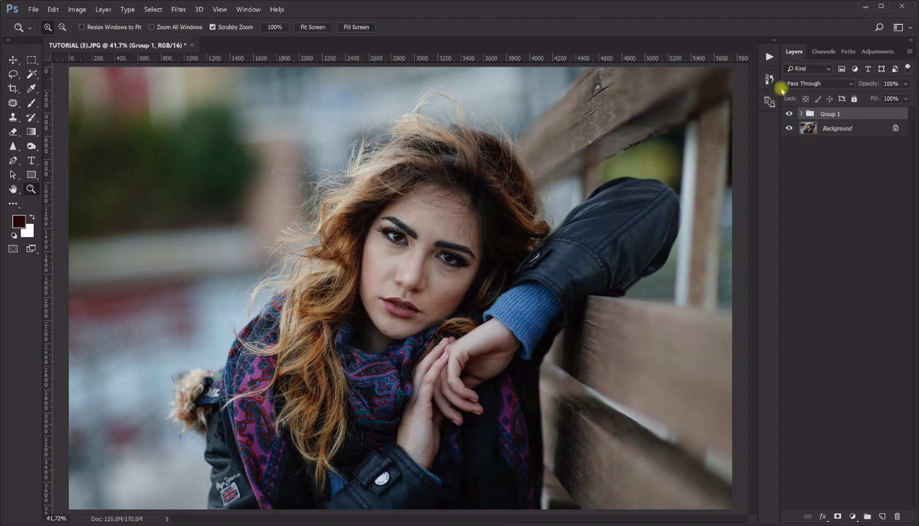
Flatten all layers with the "1 - Flatten image" action from the Perfect Skin section.
{"action": "left_click", "coordinate": [770, 58]}
{"action": "scroll", "coordinate": [661, 172], "scroll_direction": "down", "scroll_amount": 2}
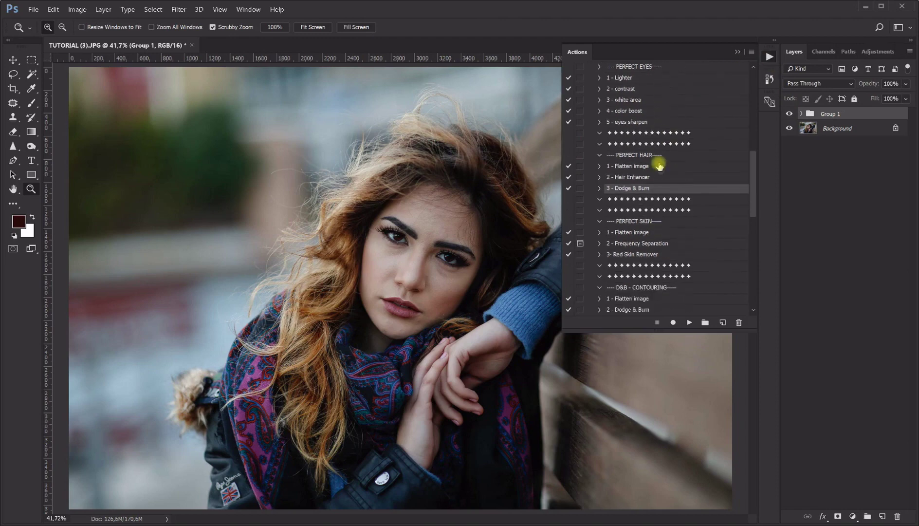
{"action": "left_click", "coordinate": [630, 233]}
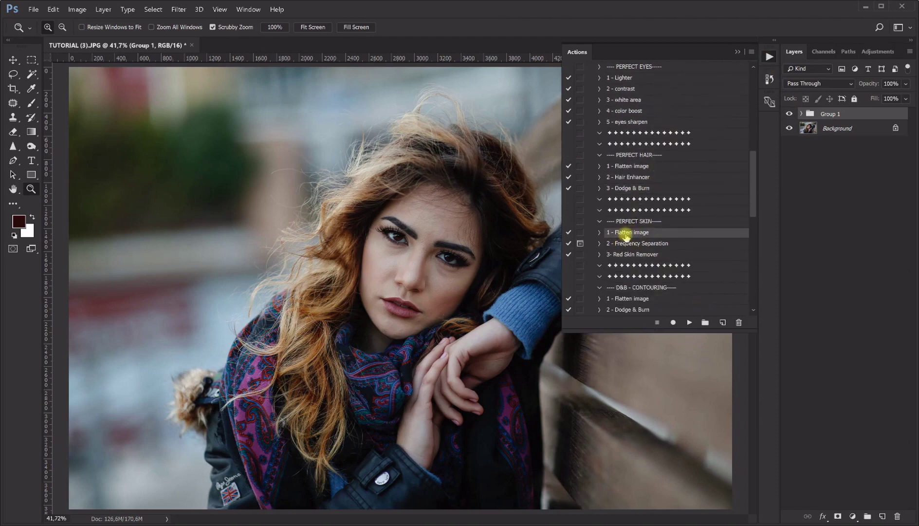
{"action": "left_click", "coordinate": [689, 322]}
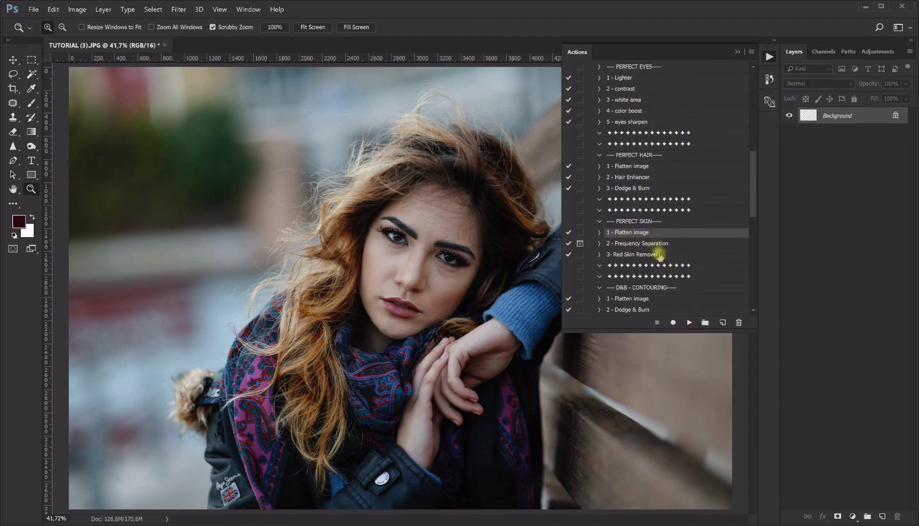
Play the "2 - Frequency Separation" action from the Perfect Skin section with the face viewed at 100%.
{"action": "left_click", "coordinate": [650, 242]}
{"action": "right_click", "coordinate": [437, 242]}
{"action": "left_click", "coordinate": [481, 266]}
{"action": "left_click", "coordinate": [482, 268]}
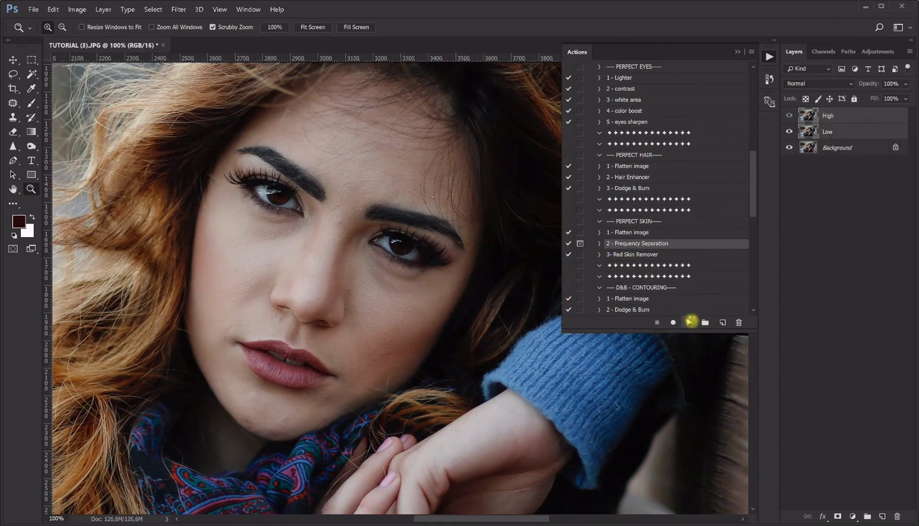
{"action": "left_click", "coordinate": [690, 322]}
Apply Dust & Scratches to the Low layer with a radius of 13 pixels and threshold 0.
{"action": "left_click_drag", "start_coordinate": [411, 88], "coordinate": [616, 102]}
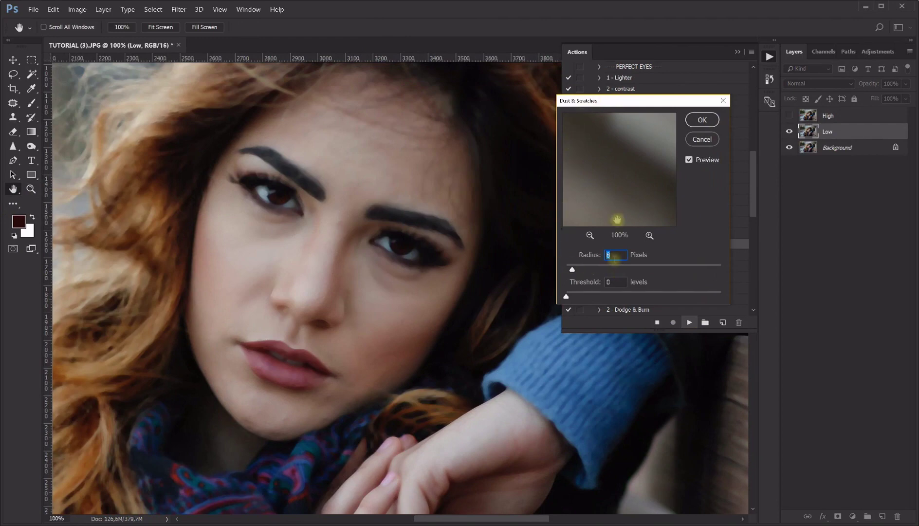
{"action": "left_click_drag", "start_coordinate": [608, 100], "coordinate": [645, 110]}
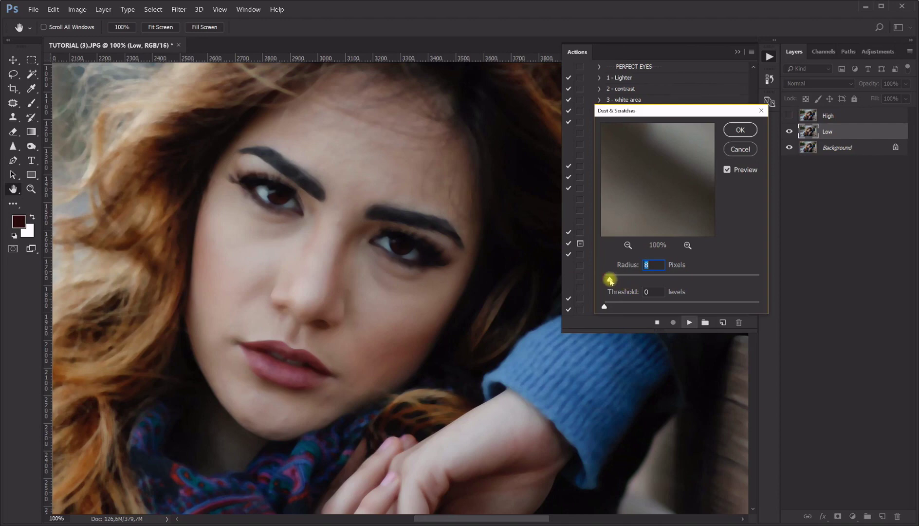
{"action": "left_click_drag", "start_coordinate": [610, 279], "coordinate": [620, 279]}
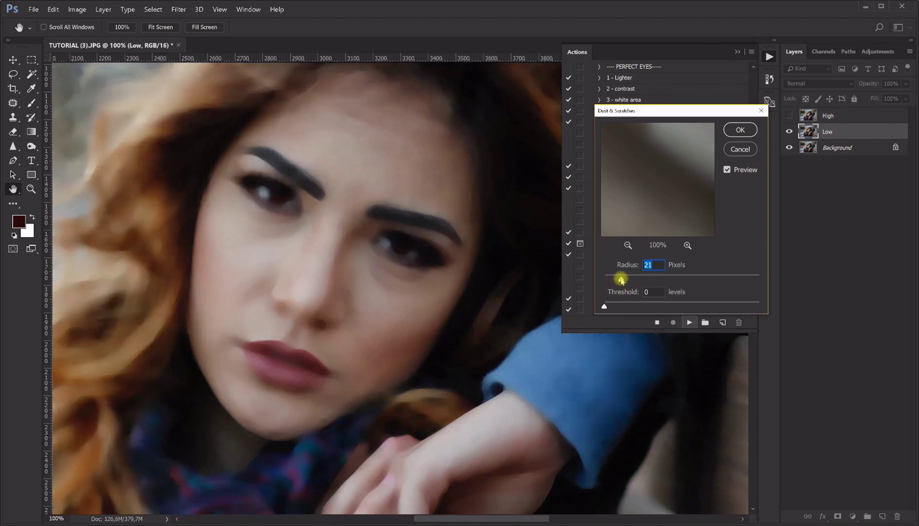
{"action": "left_click_drag", "start_coordinate": [620, 279], "coordinate": [611, 279]}
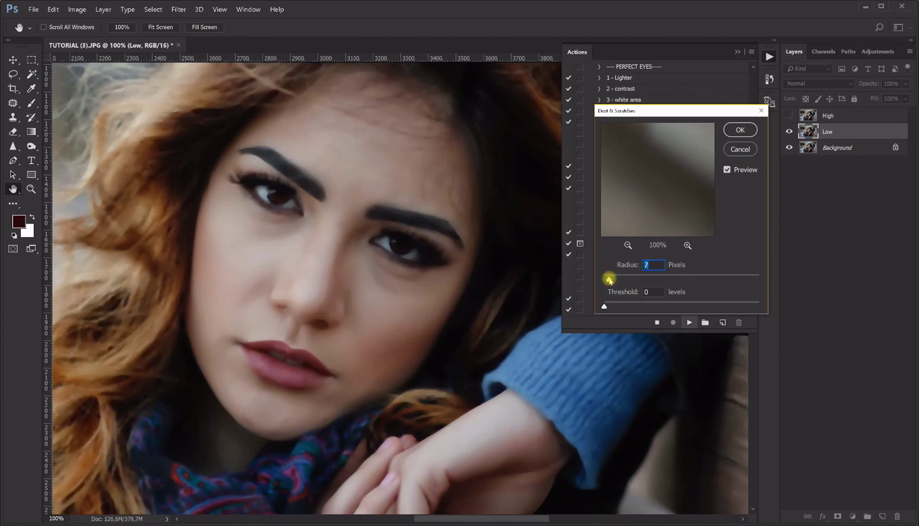
{"action": "left_click_drag", "start_coordinate": [610, 279], "coordinate": [612, 279]}
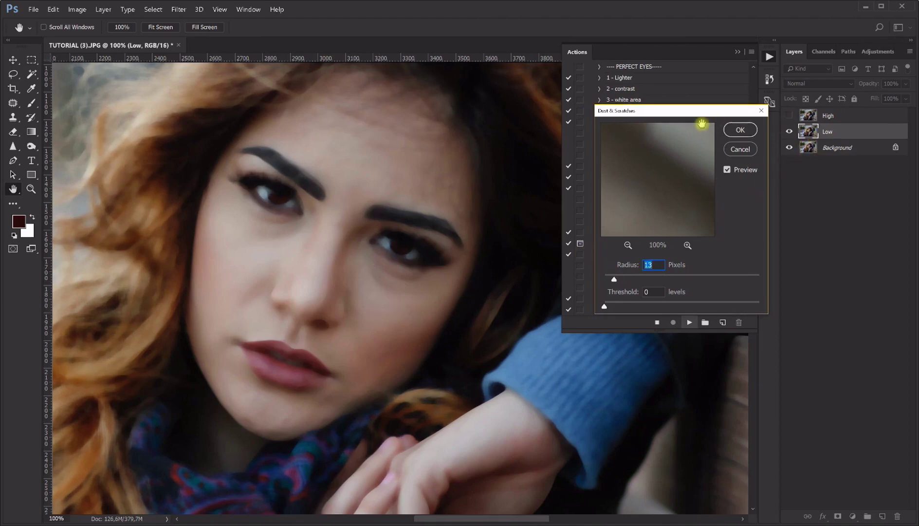
{"action": "left_click", "coordinate": [738, 135]}
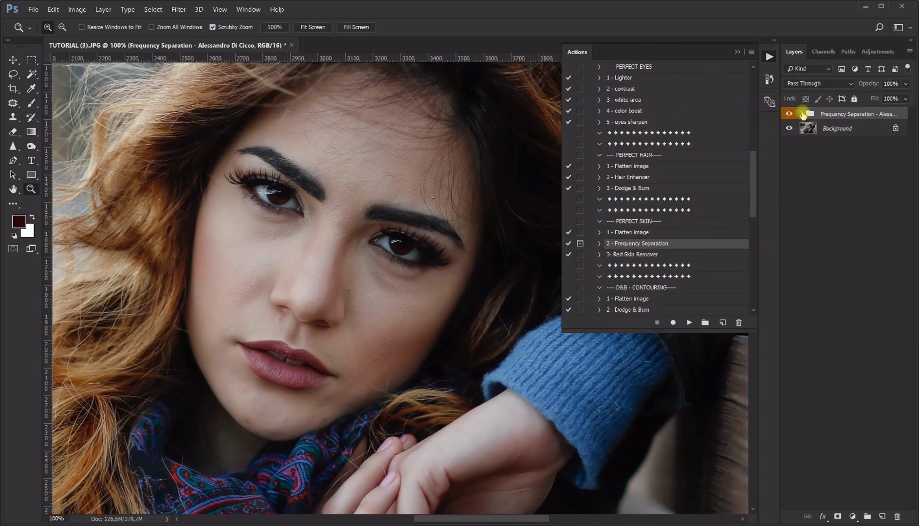
Expand the Frequency Separation group, make its High layer active and collapse the actions list to free the canvas.
{"action": "left_click", "coordinate": [801, 114]}
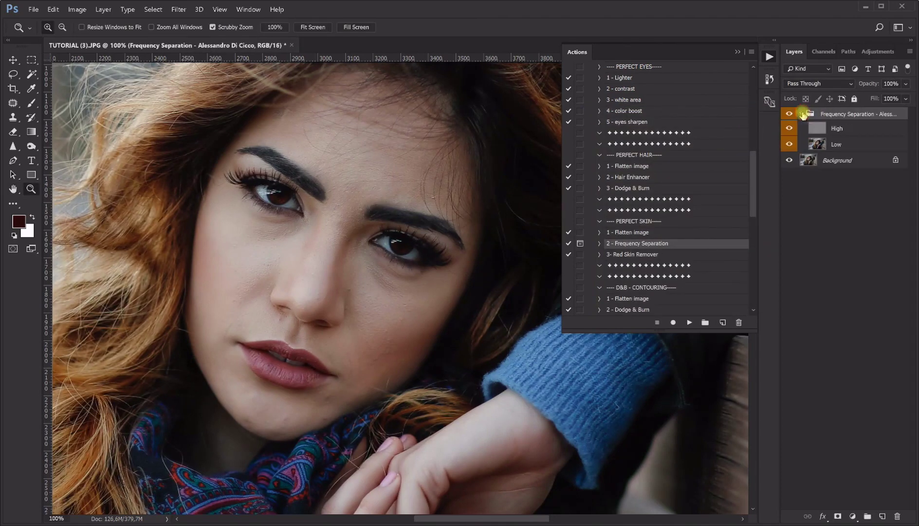
{"action": "left_click", "coordinate": [819, 145]}
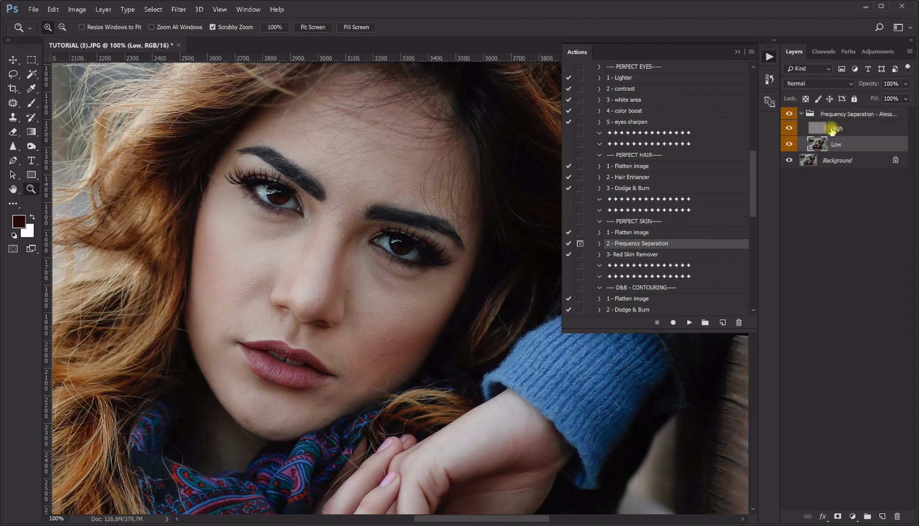
{"action": "left_click", "coordinate": [824, 129]}
{"action": "left_click_drag", "start_coordinate": [826, 130], "coordinate": [828, 130]}
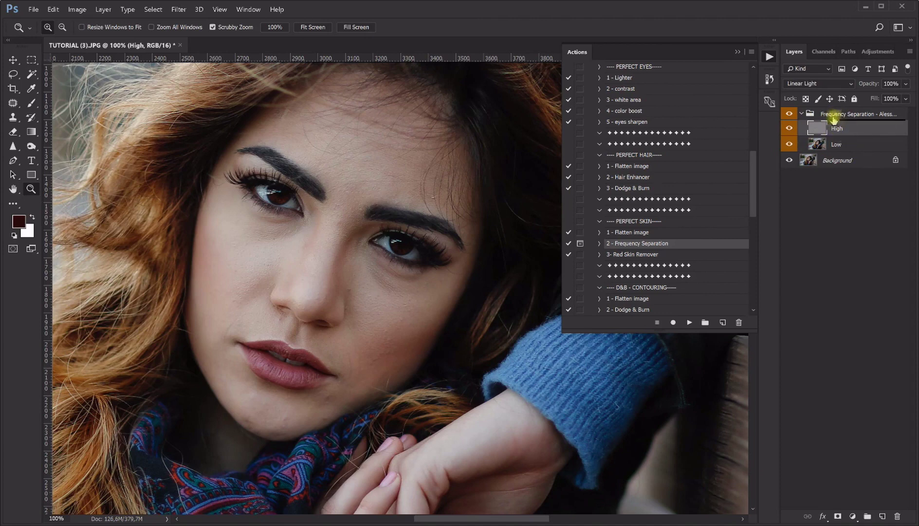
{"action": "left_click", "coordinate": [737, 52]}
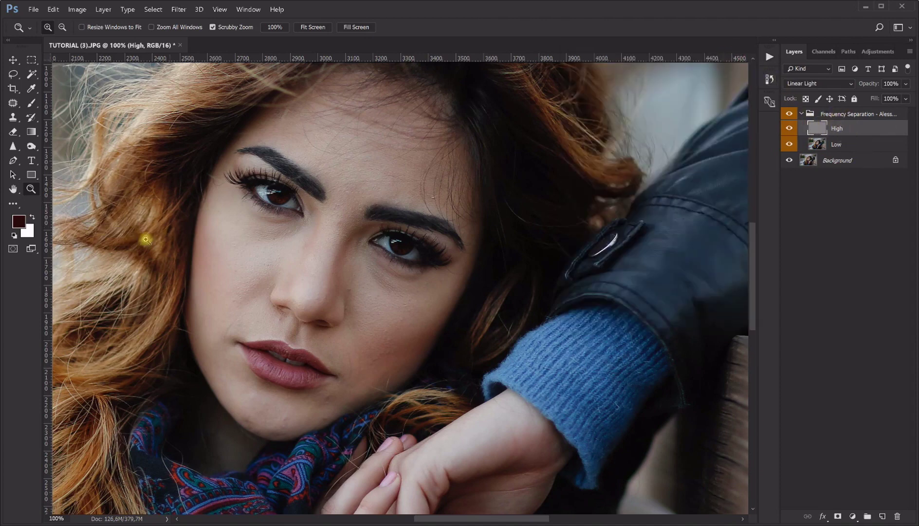
Prepare the Clone Stamp tool with a soft brush of 28 px for retouching the lower face at 200% zoom.
{"action": "left_click", "coordinate": [14, 117]}
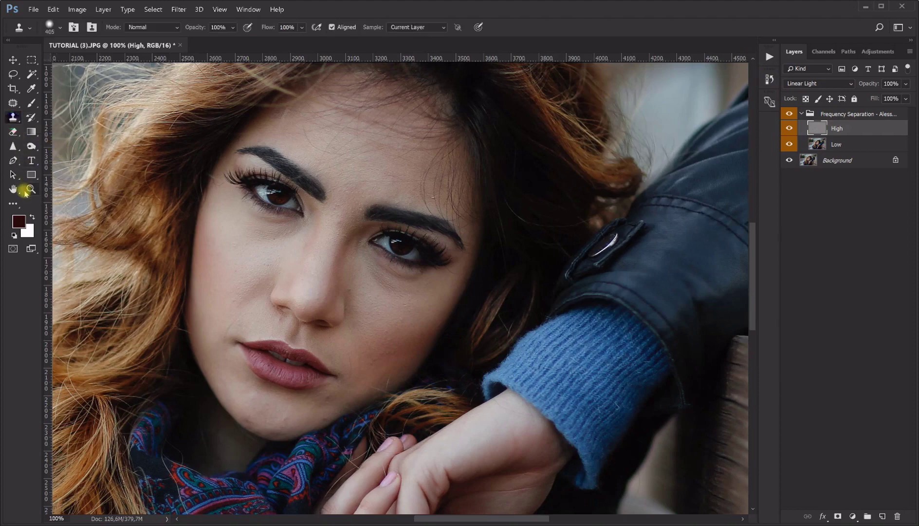
{"action": "left_click", "coordinate": [30, 188]}
{"action": "left_click", "coordinate": [318, 223]}
{"action": "left_click", "coordinate": [318, 223]}
{"action": "scroll", "coordinate": [205, 206], "scroll_direction": "down", "scroll_amount": 5}
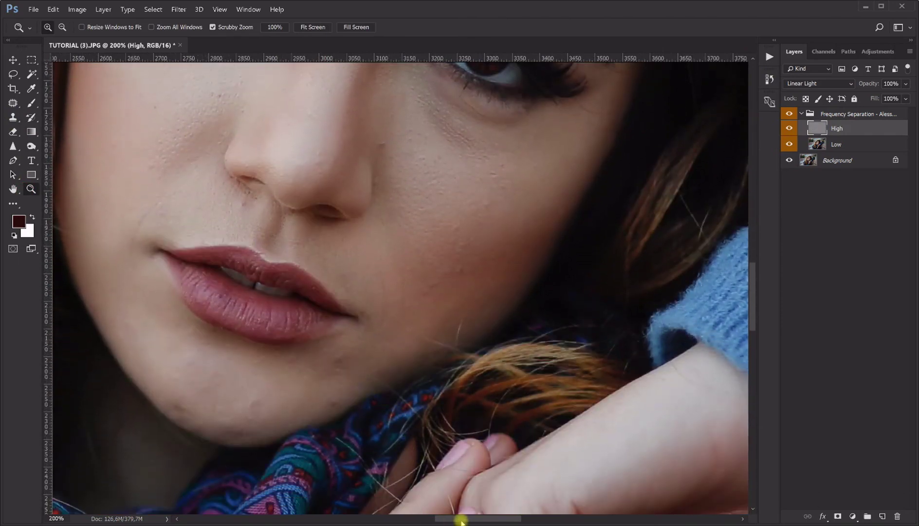
{"action": "left_click_drag", "start_coordinate": [461, 521], "coordinate": [451, 519]}
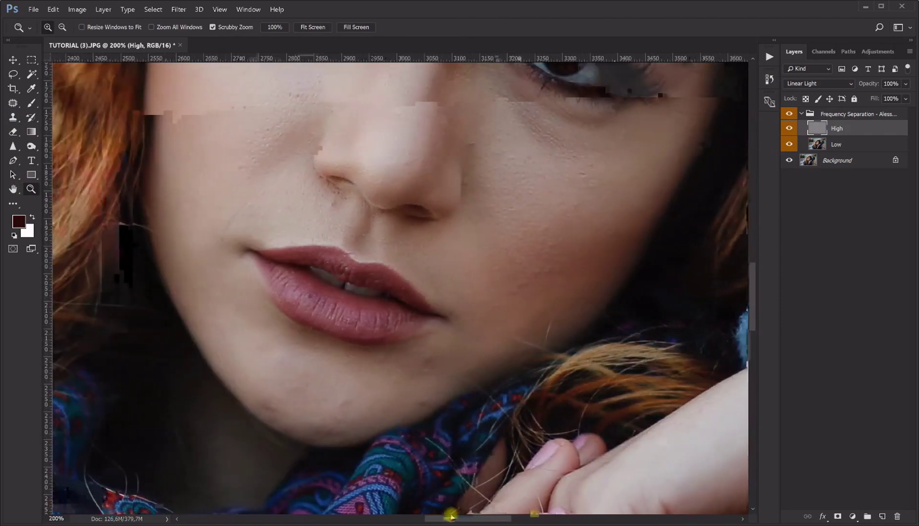
{"action": "left_click", "coordinate": [13, 117]}
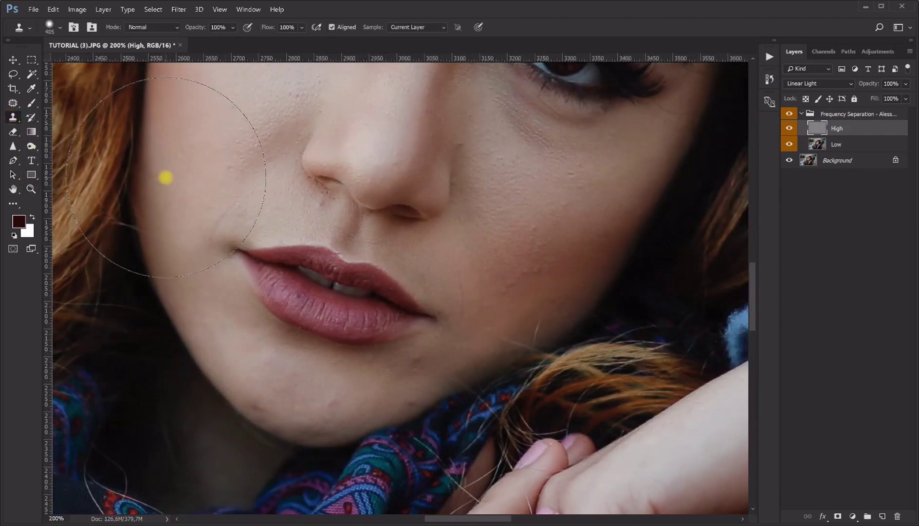
{"action": "left_click_drag", "start_coordinate": [285, 266], "coordinate": [80, 257]}
Clone clean skin texture over the small marks on the cheek beside the left corner of the mouth.
{"action": "left_click", "coordinate": [205, 200]}
{"action": "left_click", "coordinate": [219, 210]}
{"action": "left_click", "coordinate": [227, 200]}
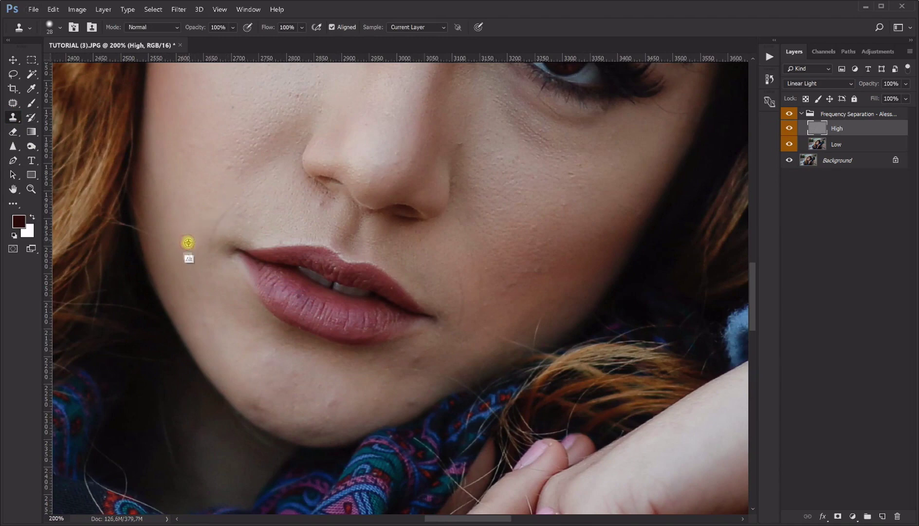
{"action": "left_click", "coordinate": [208, 245]}
{"action": "left_click_drag", "start_coordinate": [184, 237], "coordinate": [182, 235]}
{"action": "mouse_move", "coordinate": [209, 209]}
{"action": "left_mouse_down"}
{"action": "mouse_move", "coordinate": [231, 204]}
{"action": "mouse_move", "coordinate": [212, 196]}
{"action": "mouse_move", "coordinate": [229, 164]}
{"action": "mouse_move", "coordinate": [242, 167]}
{"action": "mouse_move", "coordinate": [233, 186]}
{"action": "mouse_move", "coordinate": [252, 194]}
{"action": "mouse_move", "coordinate": [261, 180]}
{"action": "mouse_move", "coordinate": [242, 213]}
{"action": "mouse_move", "coordinate": [249, 218]}
{"action": "mouse_move", "coordinate": [221, 250]}
{"action": "left_mouse_up"}
Clone out the blemishes above the upper lip and on the left cheek beside the nose with a 26 px brush.
{"action": "left_click", "coordinate": [320, 211]}
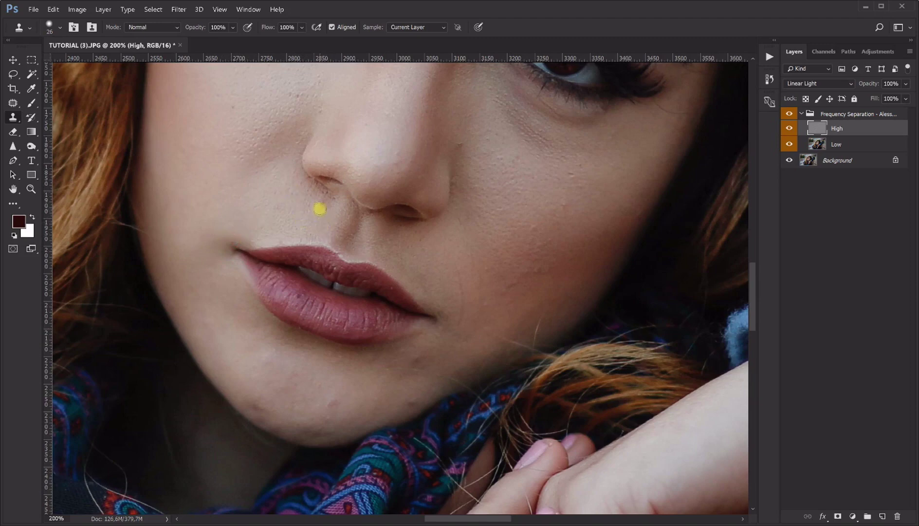
{"action": "left_click", "coordinate": [270, 196]}
{"action": "left_click", "coordinate": [254, 153]}
{"action": "left_click", "coordinate": [239, 144]}
{"action": "left_click", "coordinate": [254, 135]}
{"action": "left_click", "coordinate": [259, 113]}
{"action": "left_click", "coordinate": [296, 112]}
{"action": "left_click", "coordinate": [303, 133]}
{"action": "left_click", "coordinate": [260, 133]}
Clone smooth texture over the spots on the left cheek, under the eye and toward the nose using a 13 px brush.
{"action": "scroll", "coordinate": [247, 200], "scroll_direction": "up", "scroll_amount": 5}
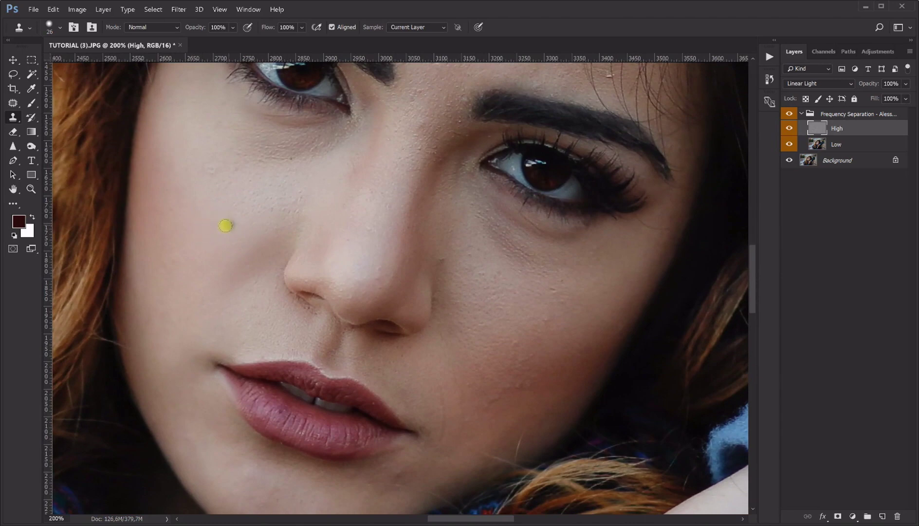
{"action": "right_click", "coordinate": [228, 227], "text": "ctrl+alt"}
{"action": "left_click", "coordinate": [244, 214]}
{"action": "left_click", "coordinate": [251, 225], "text": "alt"}
{"action": "left_click", "coordinate": [287, 206]}
{"action": "left_click_drag", "start_coordinate": [214, 167], "coordinate": [227, 169]}
{"action": "left_click_drag", "start_coordinate": [274, 159], "coordinate": [288, 157]}
{"action": "mouse_move", "coordinate": [261, 135]}
{"action": "left_mouse_down"}
{"action": "mouse_move", "coordinate": [234, 140]}
{"action": "mouse_move", "coordinate": [246, 132]}
{"action": "left_mouse_up"}
{"action": "mouse_move", "coordinate": [270, 115]}
{"action": "left_mouse_down"}
{"action": "mouse_move", "coordinate": [291, 119]}
{"action": "mouse_move", "coordinate": [279, 125]}
{"action": "mouse_move", "coordinate": [306, 146]}
{"action": "mouse_move", "coordinate": [290, 152]}
{"action": "mouse_move", "coordinate": [294, 145]}
{"action": "left_mouse_up"}
{"action": "left_click", "coordinate": [292, 129], "text": "alt"}
{"action": "mouse_move", "coordinate": [302, 134]}
{"action": "left_mouse_down"}
{"action": "mouse_move", "coordinate": [321, 123]}
{"action": "mouse_move", "coordinate": [320, 148]}
{"action": "mouse_move", "coordinate": [333, 146]}
{"action": "mouse_move", "coordinate": [359, 117]}
{"action": "mouse_move", "coordinate": [335, 139]}
{"action": "mouse_move", "coordinate": [365, 151]}
{"action": "left_mouse_up"}
Clean the skin texture between the nostrils and the upper lip by cloning from nearby clean skin.
{"action": "scroll", "coordinate": [362, 255], "scroll_direction": "down", "scroll_amount": 3}
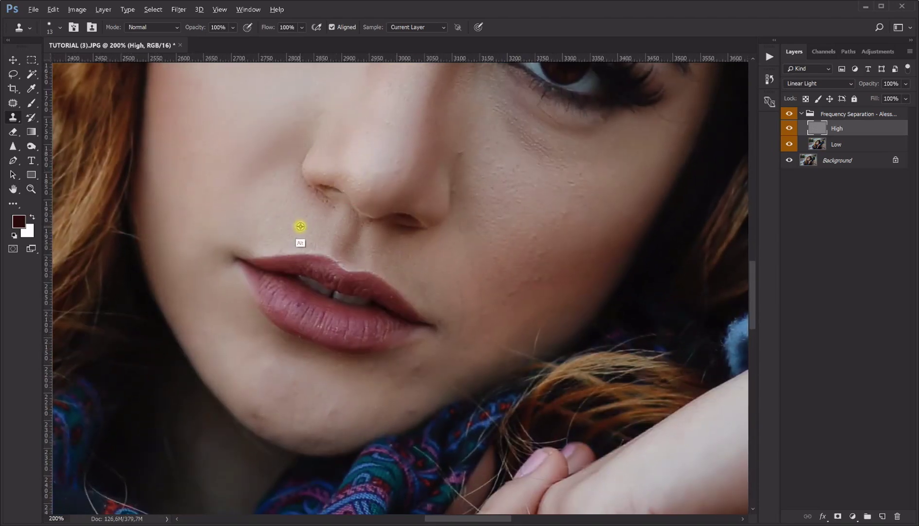
{"action": "left_click", "coordinate": [301, 227], "text": "alt"}
{"action": "left_click", "coordinate": [288, 218]}
{"action": "mouse_move", "coordinate": [273, 216]}
{"action": "left_mouse_down"}
{"action": "mouse_move", "coordinate": [266, 230]}
{"action": "mouse_move", "coordinate": [240, 219]}
{"action": "mouse_move", "coordinate": [268, 197]}
{"action": "mouse_move", "coordinate": [275, 175]}
{"action": "mouse_move", "coordinate": [277, 185]}
{"action": "mouse_move", "coordinate": [293, 183]}
{"action": "mouse_move", "coordinate": [283, 195]}
{"action": "mouse_move", "coordinate": [307, 187]}
{"action": "mouse_move", "coordinate": [303, 150]}
{"action": "mouse_move", "coordinate": [302, 181]}
{"action": "mouse_move", "coordinate": [317, 195]}
{"action": "left_mouse_up"}
{"action": "key", "text": "alt"}
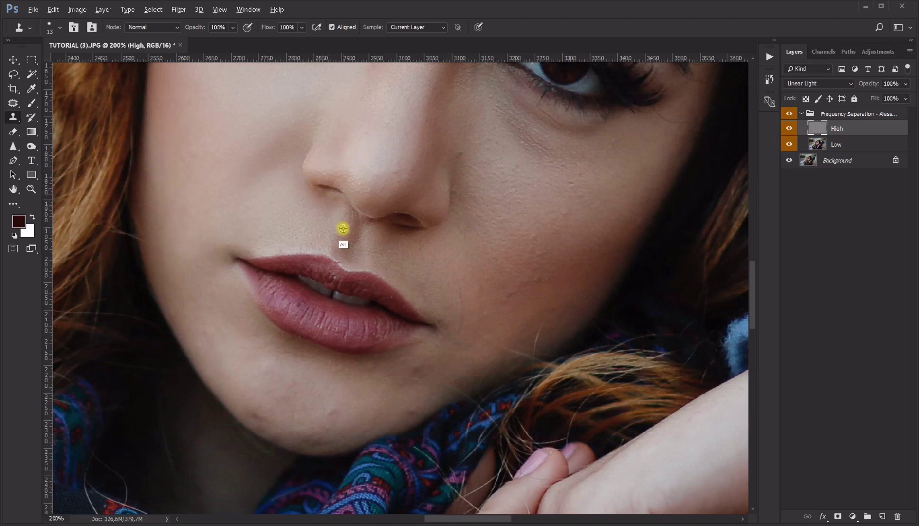
{"action": "key", "text": "alt"}
{"action": "left_click", "coordinate": [365, 241], "text": "alt"}
{"action": "mouse_move", "coordinate": [357, 246]}
{"action": "left_mouse_down"}
{"action": "mouse_move", "coordinate": [398, 256]}
{"action": "mouse_move", "coordinate": [368, 257]}
{"action": "mouse_move", "coordinate": [366, 242]}
{"action": "mouse_move", "coordinate": [392, 243]}
{"action": "mouse_move", "coordinate": [415, 219]}
{"action": "left_mouse_up"}
Clone out the blemishes across the chin and below the lower lip with a 32 px brush.
{"action": "right_click", "coordinate": [265, 310], "text": "alt"}
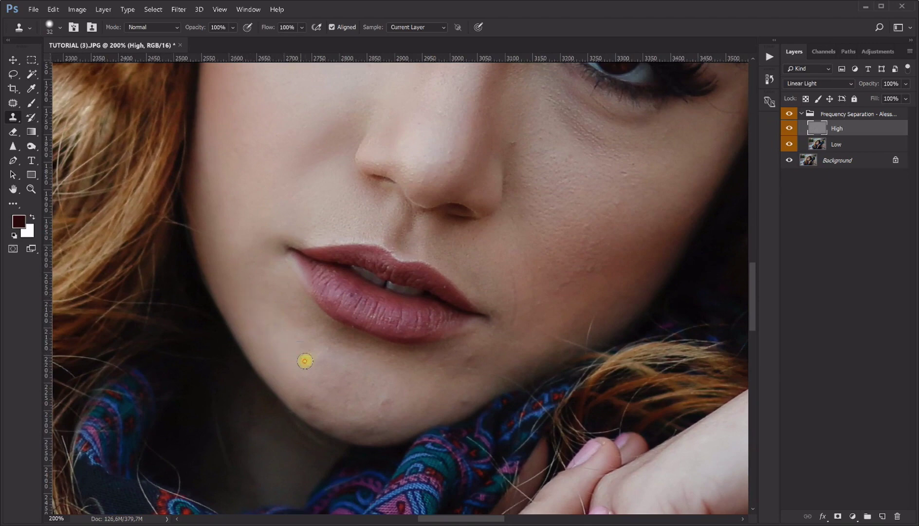
{"action": "left_click", "coordinate": [295, 357], "text": "alt"}
{"action": "left_click_drag", "start_coordinate": [313, 401], "coordinate": [324, 407]}
{"action": "left_click", "coordinate": [351, 391]}
{"action": "left_click", "coordinate": [385, 403]}
{"action": "mouse_move", "coordinate": [349, 418]}
{"action": "left_mouse_down"}
{"action": "mouse_move", "coordinate": [320, 412]}
{"action": "mouse_move", "coordinate": [370, 431]}
{"action": "mouse_move", "coordinate": [388, 426]}
{"action": "mouse_move", "coordinate": [367, 423]}
{"action": "mouse_move", "coordinate": [375, 387]}
{"action": "mouse_move", "coordinate": [303, 322]}
{"action": "mouse_move", "coordinate": [394, 363]}
{"action": "mouse_move", "coordinate": [424, 362]}
{"action": "mouse_move", "coordinate": [389, 378]}
{"action": "mouse_move", "coordinate": [425, 393]}
{"action": "mouse_move", "coordinate": [425, 409]}
{"action": "mouse_move", "coordinate": [440, 390]}
{"action": "mouse_move", "coordinate": [467, 398]}
{"action": "mouse_move", "coordinate": [474, 369]}
{"action": "mouse_move", "coordinate": [452, 380]}
{"action": "mouse_move", "coordinate": [470, 351]}
{"action": "left_mouse_up"}
{"action": "left_click", "coordinate": [396, 388], "text": "alt"}
{"action": "left_click", "coordinate": [441, 390], "text": "alt"}
Clone clean texture over the spots beside the right mouth corner and on the lower right cheek with a 15 px brush.
{"action": "scroll", "coordinate": [476, 341], "scroll_direction": "right", "scroll_amount": 2}
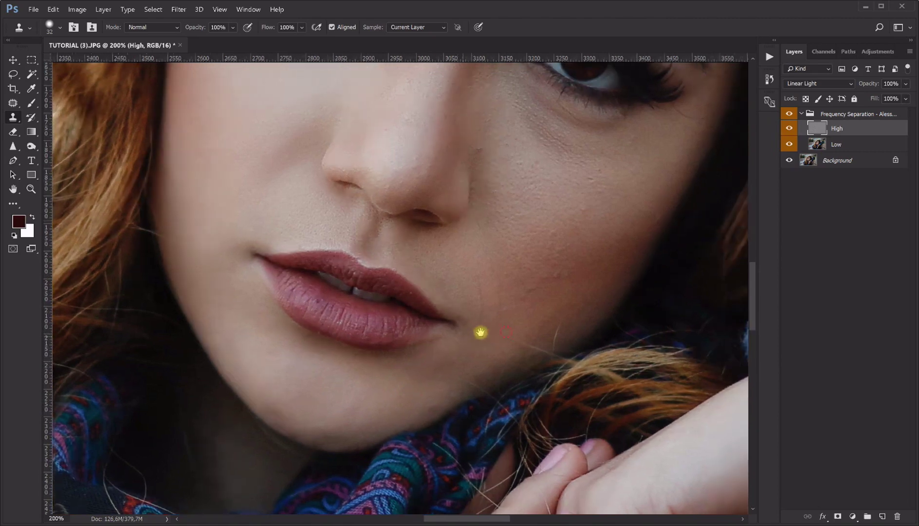
{"action": "right_click", "coordinate": [477, 312], "text": "alt"}
{"action": "left_click", "coordinate": [477, 328], "text": "alt"}
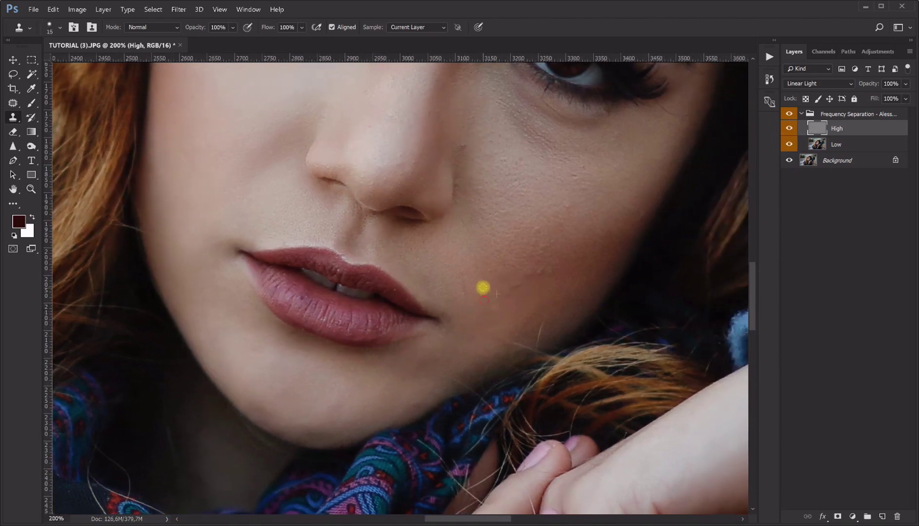
{"action": "left_click", "coordinate": [467, 294]}
{"action": "left_click", "coordinate": [468, 325]}
{"action": "left_click", "coordinate": [437, 304]}
{"action": "left_click", "coordinate": [435, 296]}
{"action": "left_click", "coordinate": [435, 253]}
{"action": "left_click", "coordinate": [497, 229]}
{"action": "mouse_move", "coordinate": [524, 243]}
{"action": "left_mouse_down"}
{"action": "mouse_move", "coordinate": [543, 248]}
{"action": "mouse_move", "coordinate": [533, 258]}
{"action": "left_mouse_up"}
{"action": "left_click_drag", "start_coordinate": [494, 274], "coordinate": [534, 251]}
{"action": "mouse_move", "coordinate": [550, 213]}
{"action": "left_mouse_down"}
{"action": "mouse_move", "coordinate": [511, 197]}
{"action": "mouse_move", "coordinate": [490, 211]}
{"action": "mouse_move", "coordinate": [474, 187]}
{"action": "mouse_move", "coordinate": [491, 197]}
{"action": "left_mouse_up"}
Clone away the bumps on the upper right cheek, below the eye and beside the nose.
{"action": "left_click", "coordinate": [526, 197]}
{"action": "left_click", "coordinate": [519, 179], "text": "alt"}
{"action": "left_click", "coordinate": [519, 160]}
{"action": "left_click", "coordinate": [532, 173]}
{"action": "left_click", "coordinate": [562, 182]}
{"action": "left_click", "coordinate": [560, 191]}
{"action": "mouse_move", "coordinate": [468, 185]}
{"action": "left_mouse_down"}
{"action": "mouse_move", "coordinate": [460, 206]}
{"action": "mouse_move", "coordinate": [463, 146]}
{"action": "mouse_move", "coordinate": [466, 174]}
{"action": "mouse_move", "coordinate": [461, 166]}
{"action": "mouse_move", "coordinate": [473, 157]}
{"action": "mouse_move", "coordinate": [481, 176]}
{"action": "mouse_move", "coordinate": [506, 161]}
{"action": "mouse_move", "coordinate": [492, 152]}
{"action": "mouse_move", "coordinate": [472, 162]}
{"action": "mouse_move", "coordinate": [490, 145]}
{"action": "left_mouse_up"}
{"action": "mouse_move", "coordinate": [557, 176]}
{"action": "left_mouse_down"}
{"action": "mouse_move", "coordinate": [493, 260]}
{"action": "mouse_move", "coordinate": [486, 276]}
{"action": "mouse_move", "coordinate": [500, 300]}
{"action": "mouse_move", "coordinate": [471, 293]}
{"action": "mouse_move", "coordinate": [483, 289]}
{"action": "mouse_move", "coordinate": [468, 285]}
{"action": "mouse_move", "coordinate": [491, 277]}
{"action": "mouse_move", "coordinate": [468, 260]}
{"action": "mouse_move", "coordinate": [484, 268]}
{"action": "mouse_move", "coordinate": [446, 221]}
{"action": "mouse_move", "coordinate": [485, 269]}
{"action": "mouse_move", "coordinate": [499, 272]}
{"action": "mouse_move", "coordinate": [470, 239]}
{"action": "mouse_move", "coordinate": [514, 258]}
{"action": "mouse_move", "coordinate": [488, 233]}
{"action": "mouse_move", "coordinate": [517, 256]}
{"action": "mouse_move", "coordinate": [522, 267]}
{"action": "mouse_move", "coordinate": [427, 221]}
{"action": "mouse_move", "coordinate": [408, 206]}
{"action": "mouse_move", "coordinate": [416, 182]}
{"action": "mouse_move", "coordinate": [411, 208]}
{"action": "mouse_move", "coordinate": [339, 284]}
{"action": "mouse_move", "coordinate": [337, 214]}
{"action": "left_mouse_up"}
Retouch the rough texture along the nose bridge up to the eyebrows with a 22 px clone brush.
{"action": "right_click", "coordinate": [335, 267], "text": "alt"}
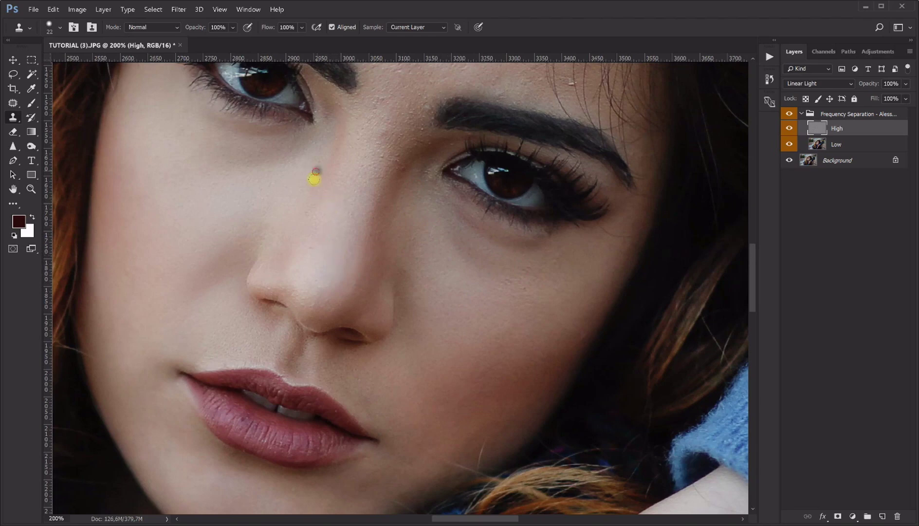
{"action": "mouse_move", "coordinate": [368, 174]}
{"action": "left_mouse_down"}
{"action": "mouse_move", "coordinate": [382, 153]}
{"action": "mouse_move", "coordinate": [403, 170]}
{"action": "mouse_move", "coordinate": [384, 164]}
{"action": "mouse_move", "coordinate": [421, 142]}
{"action": "mouse_move", "coordinate": [385, 153]}
{"action": "left_mouse_up"}
{"action": "mouse_move", "coordinate": [384, 129]}
{"action": "left_mouse_down"}
{"action": "mouse_move", "coordinate": [375, 103]}
{"action": "mouse_move", "coordinate": [371, 113]}
{"action": "mouse_move", "coordinate": [389, 121]}
{"action": "mouse_move", "coordinate": [378, 130]}
{"action": "mouse_move", "coordinate": [390, 125]}
{"action": "mouse_move", "coordinate": [406, 146]}
{"action": "mouse_move", "coordinate": [426, 106]}
{"action": "mouse_move", "coordinate": [408, 118]}
{"action": "mouse_move", "coordinate": [382, 113]}
{"action": "mouse_move", "coordinate": [375, 124]}
{"action": "mouse_move", "coordinate": [351, 113]}
{"action": "mouse_move", "coordinate": [391, 97]}
{"action": "mouse_move", "coordinate": [387, 90]}
{"action": "mouse_move", "coordinate": [381, 111]}
{"action": "mouse_move", "coordinate": [391, 125]}
{"action": "mouse_move", "coordinate": [383, 106]}
{"action": "mouse_move", "coordinate": [405, 97]}
{"action": "mouse_move", "coordinate": [375, 88]}
{"action": "left_mouse_up"}
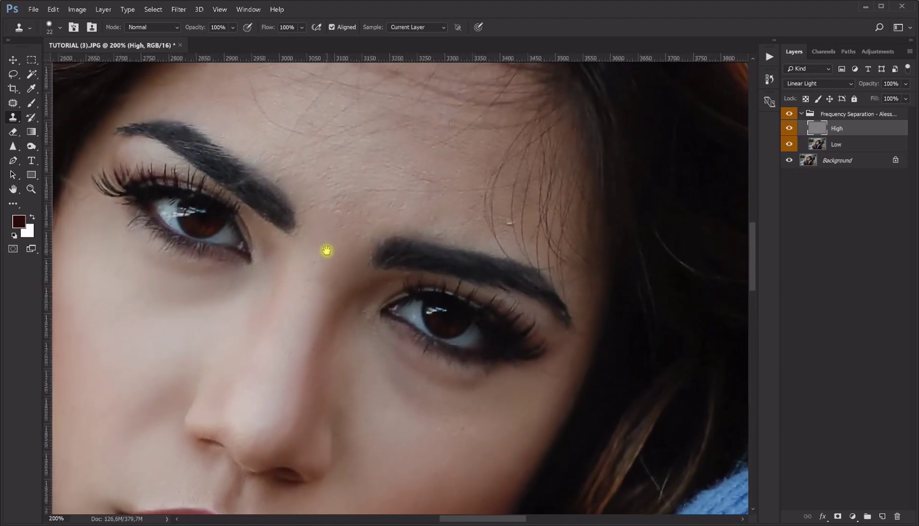
{"action": "mouse_move", "coordinate": [326, 250]}
{"action": "left_mouse_down"}
{"action": "mouse_move", "coordinate": [359, 234]}
{"action": "mouse_move", "coordinate": [324, 248]}
{"action": "mouse_move", "coordinate": [312, 279]}
{"action": "mouse_move", "coordinate": [289, 265]}
{"action": "mouse_move", "coordinate": [297, 256]}
{"action": "mouse_move", "coordinate": [336, 296]}
{"action": "left_mouse_up"}
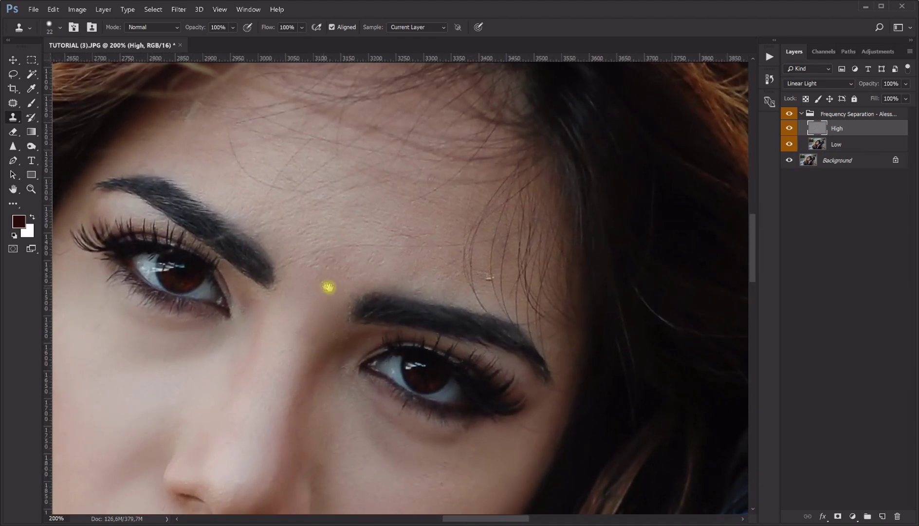
Clone out the bumps and fine lines between the eyebrows and above the right eyebrow.
{"action": "mouse_move", "coordinate": [328, 285]}
{"action": "left_mouse_down"}
{"action": "mouse_move", "coordinate": [328, 270]}
{"action": "mouse_move", "coordinate": [314, 268]}
{"action": "mouse_move", "coordinate": [339, 267]}
{"action": "left_mouse_up"}
{"action": "mouse_move", "coordinate": [352, 274]}
{"action": "left_mouse_down"}
{"action": "mouse_move", "coordinate": [383, 264]}
{"action": "mouse_move", "coordinate": [371, 254]}
{"action": "mouse_move", "coordinate": [382, 255]}
{"action": "mouse_move", "coordinate": [350, 276]}
{"action": "mouse_move", "coordinate": [317, 261]}
{"action": "left_mouse_up"}
{"action": "left_click", "coordinate": [411, 238], "text": "alt"}
{"action": "left_click_drag", "start_coordinate": [410, 266], "coordinate": [355, 270]}
{"action": "mouse_move", "coordinate": [388, 252]}
{"action": "left_mouse_down"}
{"action": "mouse_move", "coordinate": [354, 238]}
{"action": "mouse_move", "coordinate": [300, 276]}
{"action": "mouse_move", "coordinate": [306, 252]}
{"action": "mouse_move", "coordinate": [296, 276]}
{"action": "mouse_move", "coordinate": [334, 255]}
{"action": "mouse_move", "coordinate": [361, 262]}
{"action": "mouse_move", "coordinate": [325, 260]}
{"action": "mouse_move", "coordinate": [335, 255]}
{"action": "mouse_move", "coordinate": [366, 257]}
{"action": "mouse_move", "coordinate": [374, 268]}
{"action": "mouse_move", "coordinate": [372, 256]}
{"action": "mouse_move", "coordinate": [349, 244]}
{"action": "mouse_move", "coordinate": [348, 252]}
{"action": "mouse_move", "coordinate": [358, 236]}
{"action": "left_mouse_up"}
{"action": "left_click", "coordinate": [345, 247]}
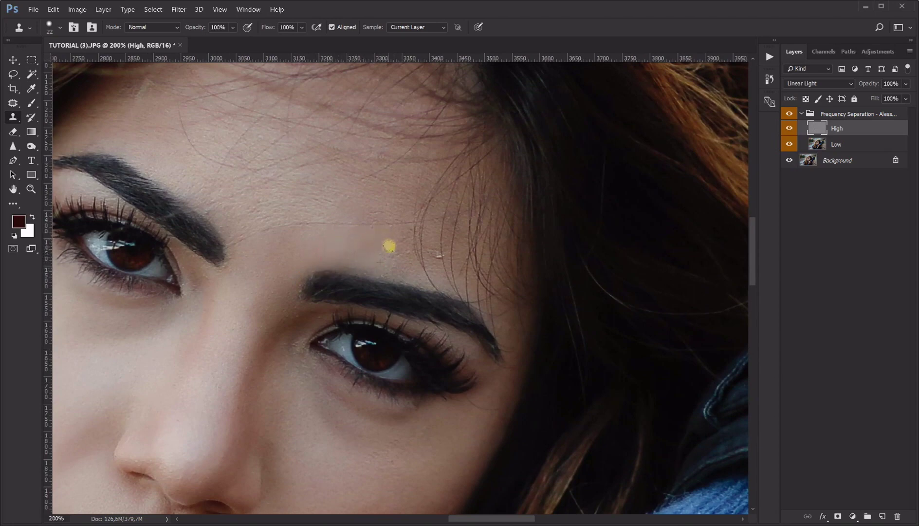
{"action": "mouse_move", "coordinate": [403, 241]}
{"action": "left_mouse_down"}
{"action": "mouse_move", "coordinate": [384, 235]}
{"action": "mouse_move", "coordinate": [402, 235]}
{"action": "mouse_move", "coordinate": [397, 242]}
{"action": "mouse_move", "coordinate": [409, 234]}
{"action": "mouse_move", "coordinate": [406, 255]}
{"action": "mouse_move", "coordinate": [363, 250]}
{"action": "mouse_move", "coordinate": [385, 250]}
{"action": "mouse_move", "coordinate": [383, 263]}
{"action": "mouse_move", "coordinate": [434, 239]}
{"action": "mouse_move", "coordinate": [437, 260]}
{"action": "mouse_move", "coordinate": [393, 237]}
{"action": "mouse_move", "coordinate": [401, 209]}
{"action": "mouse_move", "coordinate": [362, 211]}
{"action": "mouse_move", "coordinate": [392, 215]}
{"action": "mouse_move", "coordinate": [369, 206]}
{"action": "mouse_move", "coordinate": [412, 248]}
{"action": "left_mouse_up"}
{"action": "left_click", "coordinate": [388, 255], "text": "alt"}
{"action": "left_click_drag", "start_coordinate": [382, 217], "coordinate": [350, 213]}
Set the clone brush to 14 px with 30% hardness and remove texture flaws from mid-forehead to above the left eyebrow.
{"action": "right_click", "coordinate": [433, 248], "text": "ctrl+alt"}
{"action": "right_click", "coordinate": [435, 251], "text": "ctrl+alt"}
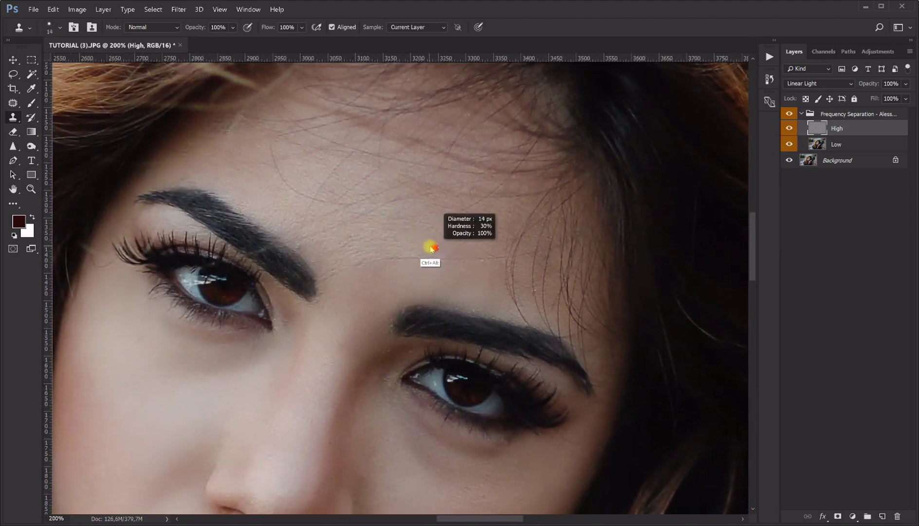
{"action": "right_click", "coordinate": [432, 247], "text": "ctrl+alt"}
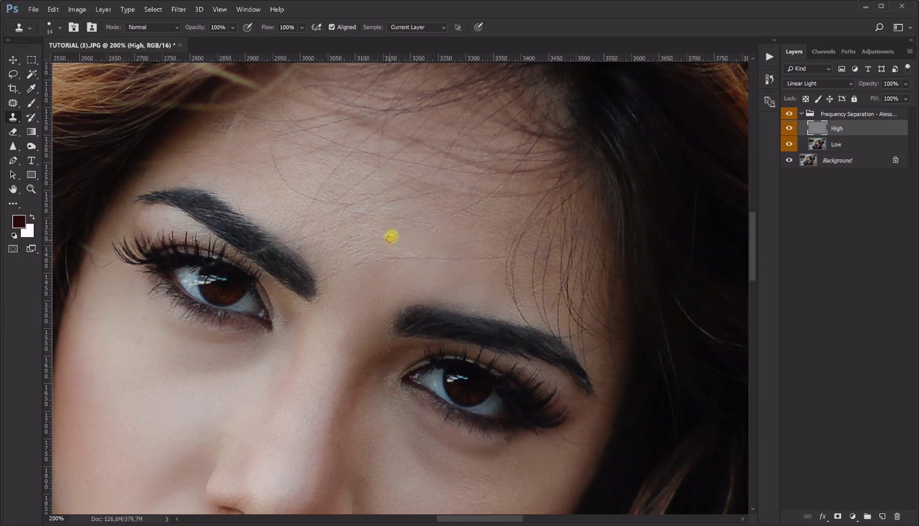
{"action": "left_click", "coordinate": [408, 248]}
{"action": "left_click", "coordinate": [406, 251]}
{"action": "left_click", "coordinate": [354, 237]}
{"action": "mouse_move", "coordinate": [342, 245]}
{"action": "left_mouse_down"}
{"action": "mouse_move", "coordinate": [372, 252]}
{"action": "mouse_move", "coordinate": [317, 252]}
{"action": "mouse_move", "coordinate": [396, 240]}
{"action": "mouse_move", "coordinate": [425, 254]}
{"action": "mouse_move", "coordinate": [443, 248]}
{"action": "mouse_move", "coordinate": [436, 232]}
{"action": "mouse_move", "coordinate": [394, 229]}
{"action": "left_mouse_up"}
{"action": "mouse_move", "coordinate": [299, 242]}
{"action": "left_mouse_down"}
{"action": "mouse_move", "coordinate": [361, 221]}
{"action": "mouse_move", "coordinate": [338, 217]}
{"action": "mouse_move", "coordinate": [303, 244]}
{"action": "mouse_move", "coordinate": [270, 249]}
{"action": "mouse_move", "coordinate": [287, 253]}
{"action": "mouse_move", "coordinate": [284, 259]}
{"action": "mouse_move", "coordinate": [253, 250]}
{"action": "mouse_move", "coordinate": [270, 251]}
{"action": "mouse_move", "coordinate": [247, 253]}
{"action": "left_mouse_up"}
{"action": "mouse_move", "coordinate": [328, 217]}
{"action": "left_mouse_down"}
{"action": "mouse_move", "coordinate": [302, 251]}
{"action": "mouse_move", "coordinate": [272, 265]}
{"action": "mouse_move", "coordinate": [274, 252]}
{"action": "mouse_move", "coordinate": [290, 271]}
{"action": "mouse_move", "coordinate": [279, 269]}
{"action": "mouse_move", "coordinate": [300, 259]}
{"action": "mouse_move", "coordinate": [257, 258]}
{"action": "mouse_move", "coordinate": [282, 265]}
{"action": "mouse_move", "coordinate": [271, 255]}
{"action": "mouse_move", "coordinate": [283, 252]}
{"action": "mouse_move", "coordinate": [256, 229]}
{"action": "left_mouse_up"}
{"action": "left_click", "coordinate": [300, 269], "text": "alt"}
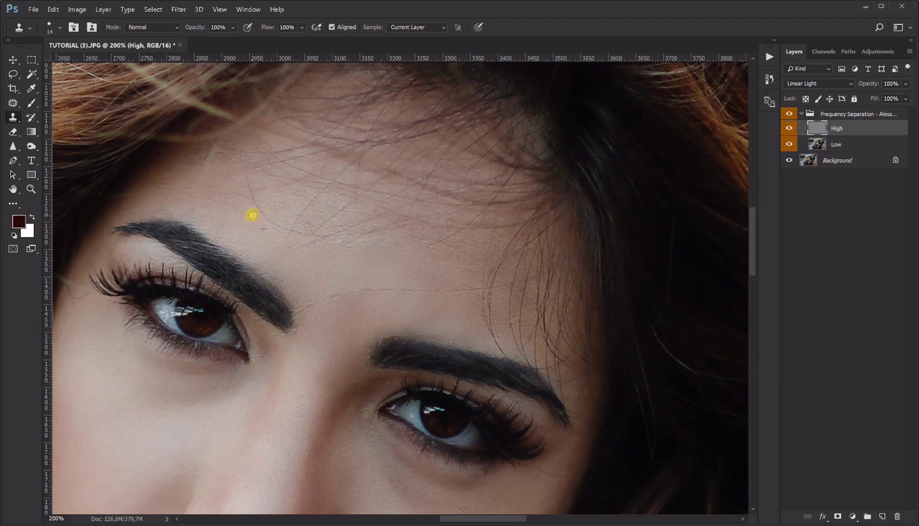
{"action": "mouse_move", "coordinate": [216, 199]}
{"action": "left_mouse_down"}
{"action": "mouse_move", "coordinate": [240, 204]}
{"action": "mouse_move", "coordinate": [229, 221]}
{"action": "mouse_move", "coordinate": [227, 202]}
{"action": "mouse_move", "coordinate": [245, 196]}
{"action": "left_mouse_up"}
{"action": "left_click", "coordinate": [222, 192], "text": "alt"}
Clone smooth skin over the fine hairs and uneven texture across the central and left forehead with a 39 px brush.
{"action": "scroll", "coordinate": [287, 199], "scroll_direction": "right", "scroll_amount": 2}
{"action": "scroll", "coordinate": [291, 189], "scroll_direction": "down", "scroll_amount": 1}
{"action": "mouse_move", "coordinate": [341, 249]}
{"action": "left_mouse_down"}
{"action": "mouse_move", "coordinate": [355, 249]}
{"action": "mouse_move", "coordinate": [328, 240]}
{"action": "left_mouse_up"}
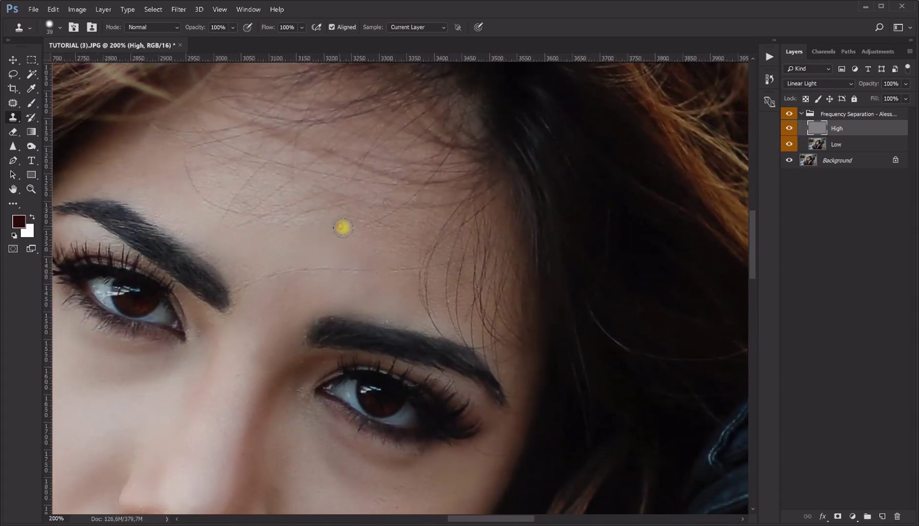
{"action": "mouse_move", "coordinate": [365, 225]}
{"action": "left_mouse_down"}
{"action": "mouse_move", "coordinate": [380, 251]}
{"action": "mouse_move", "coordinate": [388, 239]}
{"action": "mouse_move", "coordinate": [374, 226]}
{"action": "mouse_move", "coordinate": [400, 229]}
{"action": "mouse_move", "coordinate": [360, 239]}
{"action": "mouse_move", "coordinate": [366, 226]}
{"action": "mouse_move", "coordinate": [390, 223]}
{"action": "mouse_move", "coordinate": [403, 234]}
{"action": "mouse_move", "coordinate": [380, 242]}
{"action": "mouse_move", "coordinate": [400, 256]}
{"action": "mouse_move", "coordinate": [415, 253]}
{"action": "mouse_move", "coordinate": [406, 230]}
{"action": "mouse_move", "coordinate": [415, 224]}
{"action": "mouse_move", "coordinate": [403, 227]}
{"action": "mouse_move", "coordinate": [422, 233]}
{"action": "left_mouse_up"}
{"action": "left_click", "coordinate": [383, 239], "text": "alt"}
{"action": "left_click", "coordinate": [351, 240], "text": "alt"}
{"action": "left_click_drag", "start_coordinate": [288, 218], "coordinate": [313, 211]}
{"action": "left_click", "coordinate": [316, 214]}
{"action": "left_click", "coordinate": [304, 236]}
{"action": "left_click", "coordinate": [244, 227], "text": "alt"}
{"action": "left_click", "coordinate": [259, 218]}
{"action": "left_click", "coordinate": [256, 189]}
{"action": "mouse_move", "coordinate": [307, 219]}
{"action": "left_mouse_down"}
{"action": "mouse_move", "coordinate": [304, 254]}
{"action": "mouse_move", "coordinate": [322, 225]}
{"action": "left_mouse_up"}
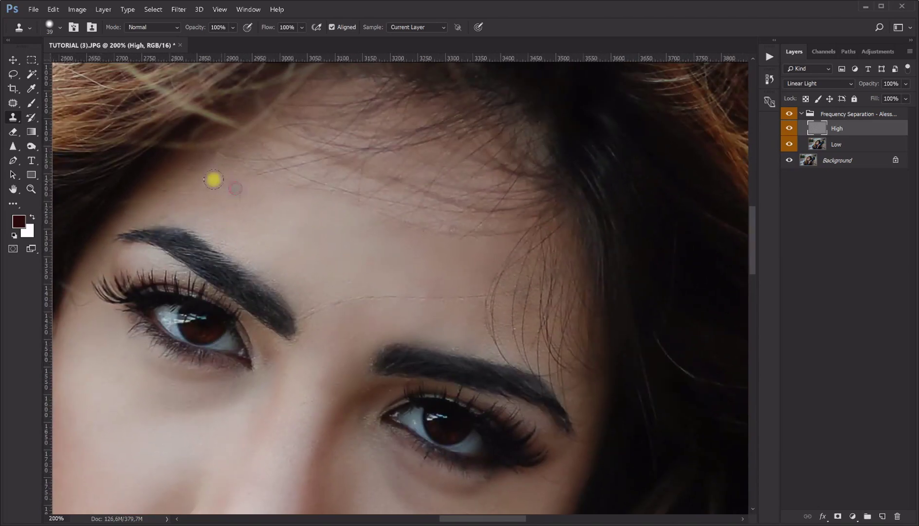
Remove the stray hair crossing the forehead above the eyebrows using a 19 px clone brush.
{"action": "left_click_drag", "start_coordinate": [262, 221], "coordinate": [261, 148]}
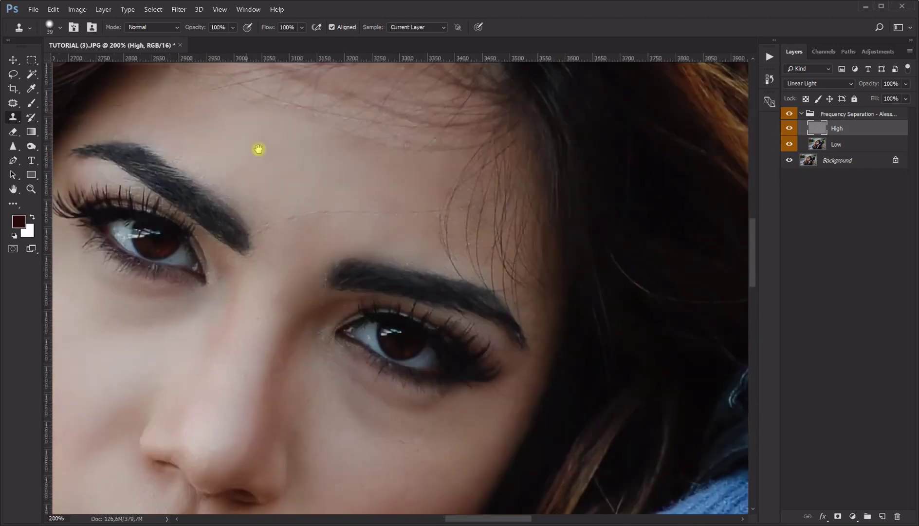
{"action": "left_click_drag", "start_coordinate": [286, 220], "coordinate": [429, 214]}
{"action": "right_click", "coordinate": [412, 237], "text": "alt"}
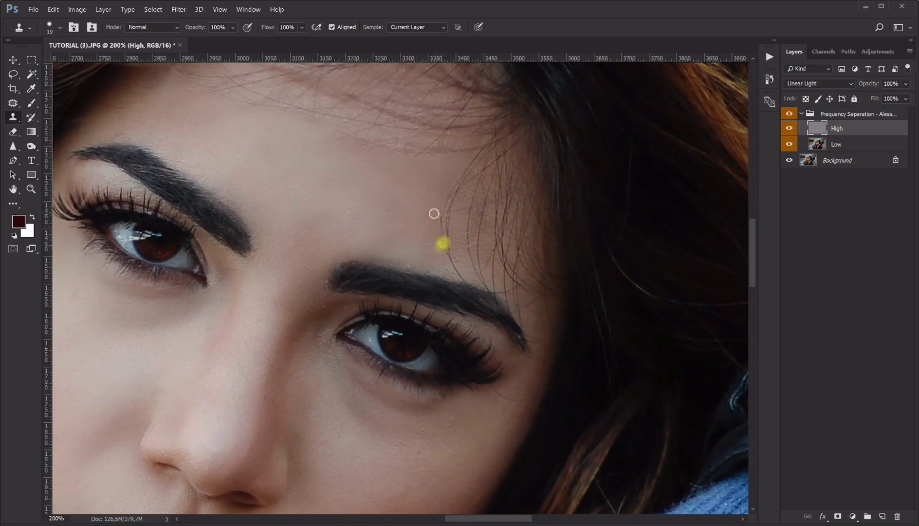
{"action": "left_click", "coordinate": [384, 212], "text": "alt"}
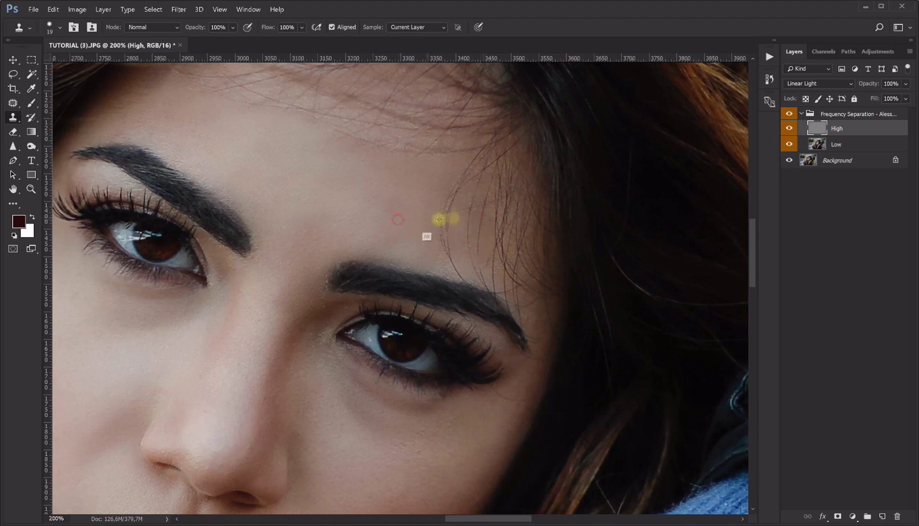
{"action": "left_click_drag", "start_coordinate": [422, 153], "coordinate": [392, 225]}
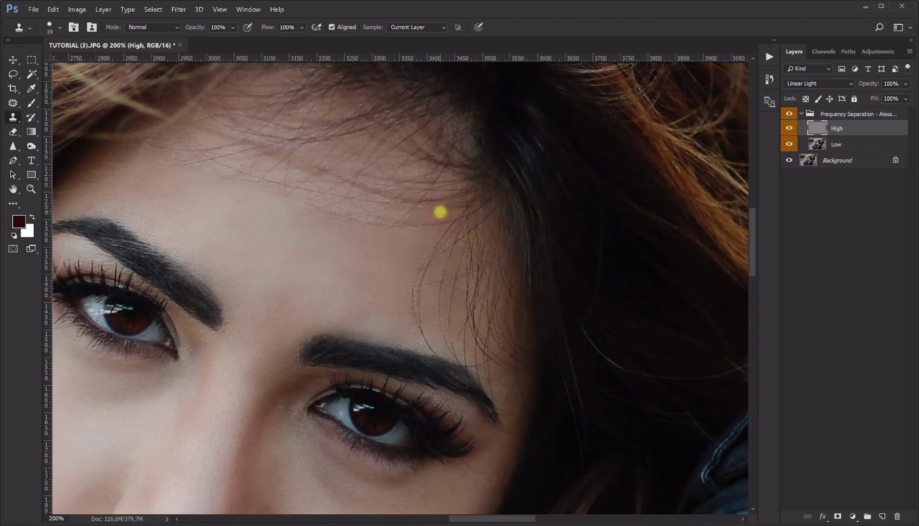
Clone smooth skin over the thin stray hairs below the hairline, across the central and left forehead.
{"action": "left_click", "coordinate": [370, 244], "text": "alt"}
{"action": "left_click", "coordinate": [368, 215]}
{"action": "left_click_drag", "start_coordinate": [357, 214], "coordinate": [296, 212]}
{"action": "left_click", "coordinate": [224, 174]}
{"action": "left_click", "coordinate": [197, 189]}
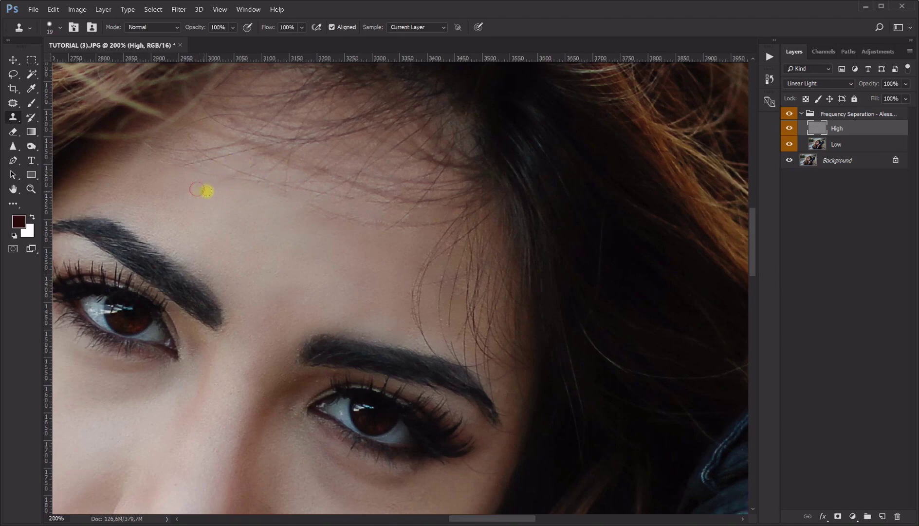
Activate the Low layer and lasso the cheek patch between the nose, mouth and right side of the face.
{"action": "left_click", "coordinate": [30, 189]}
{"action": "left_click", "coordinate": [455, 227], "text": "alt"}
{"action": "left_click", "coordinate": [453, 238], "text": "alt"}
{"action": "left_click", "coordinate": [417, 263], "text": "alt"}
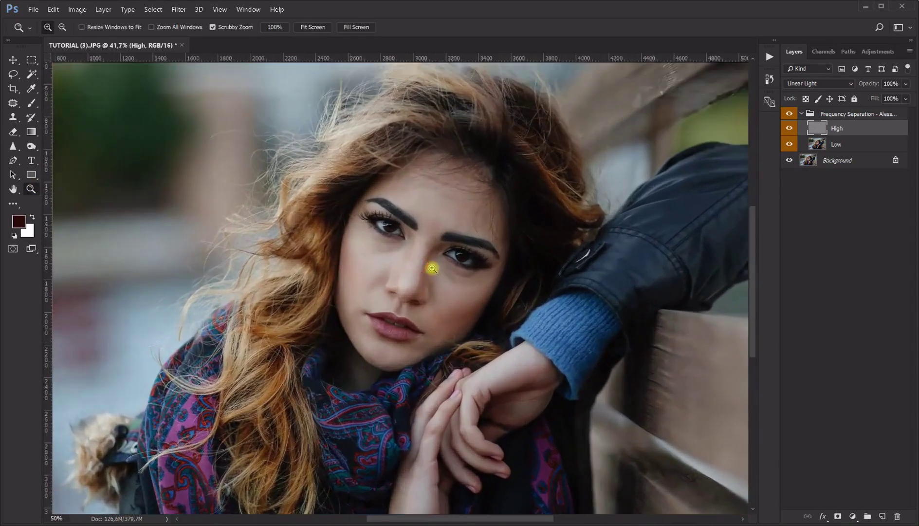
{"action": "left_click", "coordinate": [339, 243]}
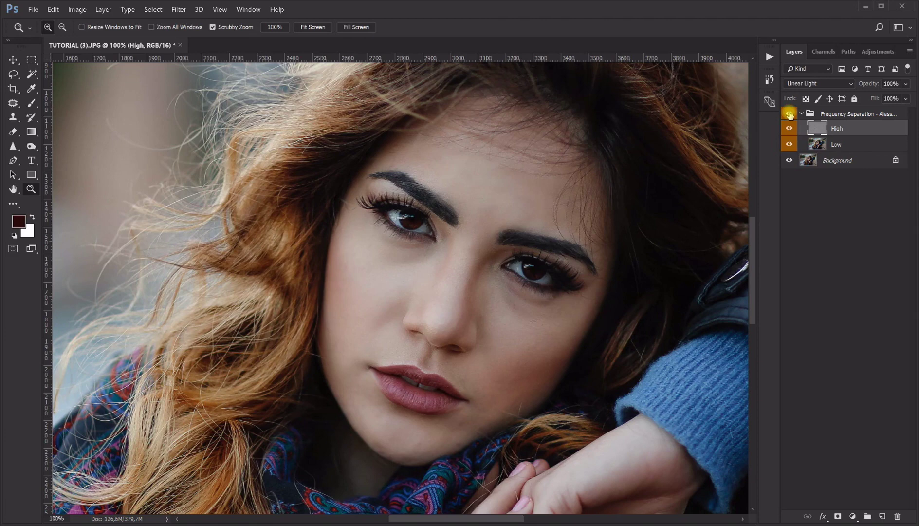
{"action": "left_click", "coordinate": [834, 144]}
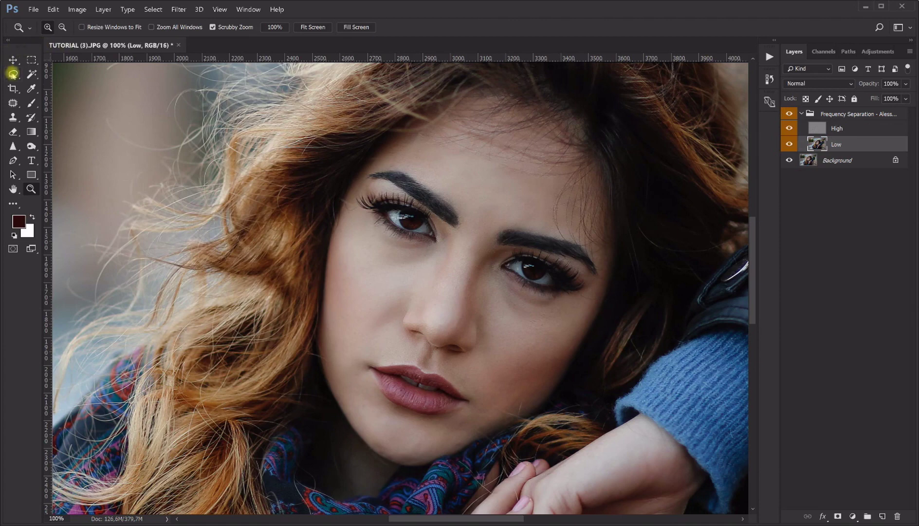
{"action": "left_click", "coordinate": [14, 76]}
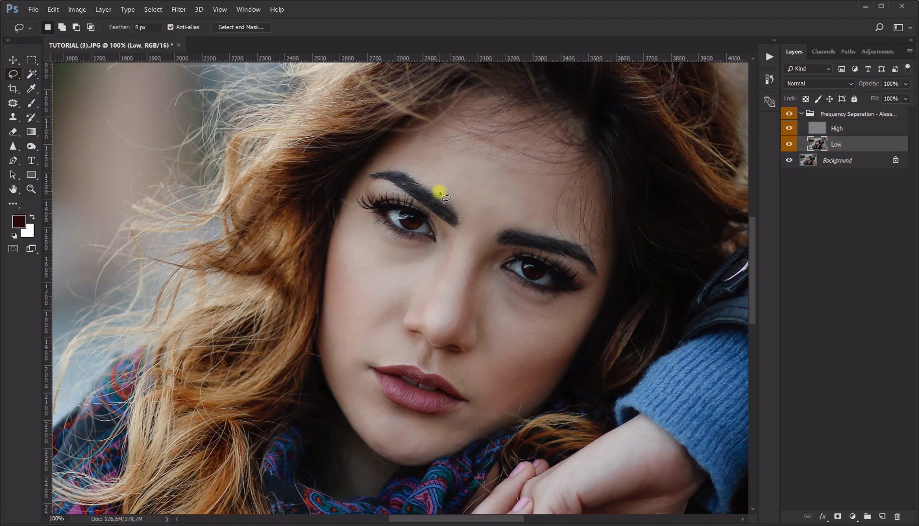
{"action": "mouse_move", "coordinate": [483, 366]}
{"action": "left_mouse_down"}
{"action": "mouse_move", "coordinate": [512, 316]}
{"action": "mouse_move", "coordinate": [542, 314]}
{"action": "mouse_move", "coordinate": [550, 342]}
{"action": "mouse_move", "coordinate": [523, 391]}
{"action": "mouse_move", "coordinate": [495, 396]}
{"action": "mouse_move", "coordinate": [480, 373]}
{"action": "left_mouse_up"}
{"action": "key", "text": "Return"}
Blur the selected cheek patch with Gaussian Blur at a radius of 13 pixels.
{"action": "left_click", "coordinate": [179, 12]}
{"action": "mouse_move", "coordinate": [201, 100]}
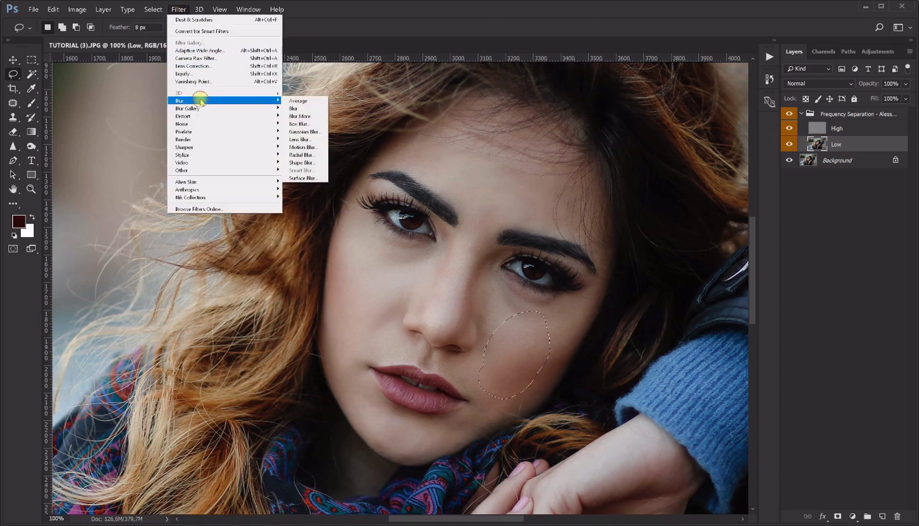
{"action": "left_click", "coordinate": [311, 132]}
{"action": "left_click_drag", "start_coordinate": [202, 49], "coordinate": [637, 55]}
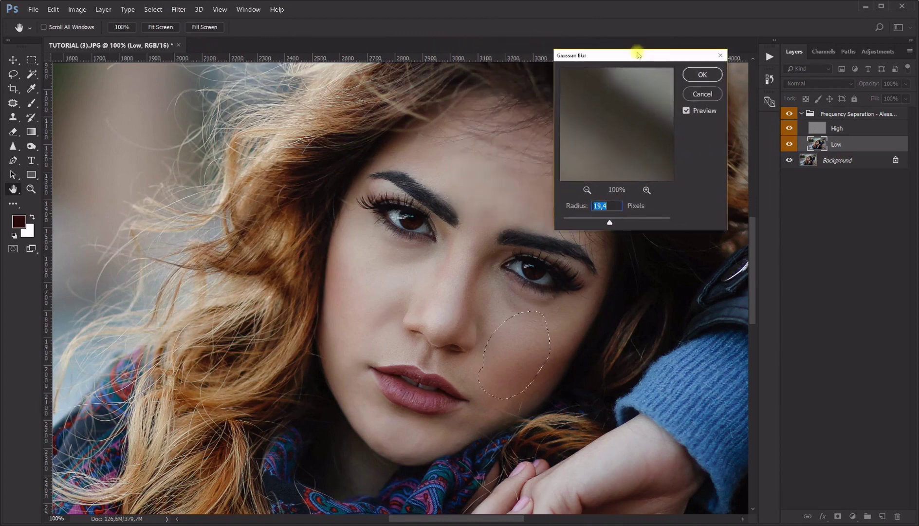
{"action": "type", "text": "13"}
{"action": "key", "text": "Return"}
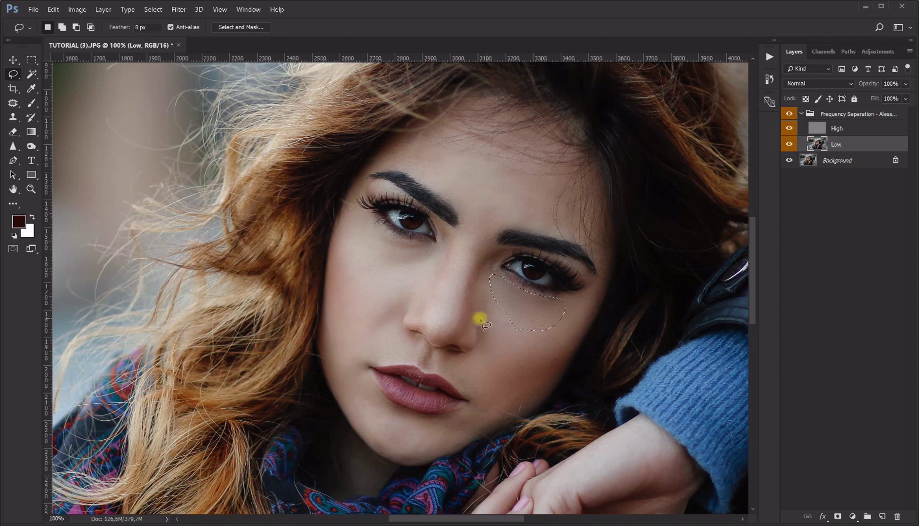
Lasso patches on the left cheek, the chin and beside the right mouth corner, reapply the Gaussian Blur to each, and deselect.
{"action": "mouse_move", "coordinate": [360, 253]}
{"action": "left_mouse_down"}
{"action": "mouse_move", "coordinate": [377, 232]}
{"action": "mouse_move", "coordinate": [433, 252]}
{"action": "mouse_move", "coordinate": [374, 277]}
{"action": "mouse_move", "coordinate": [421, 283]}
{"action": "mouse_move", "coordinate": [400, 314]}
{"action": "mouse_move", "coordinate": [350, 330]}
{"action": "mouse_move", "coordinate": [341, 324]}
{"action": "mouse_move", "coordinate": [390, 437]}
{"action": "mouse_move", "coordinate": [353, 424]}
{"action": "mouse_move", "coordinate": [472, 425]}
{"action": "mouse_move", "coordinate": [429, 448]}
{"action": "mouse_move", "coordinate": [382, 448]}
{"action": "left_mouse_up"}
{"action": "mouse_move", "coordinate": [379, 415]}
{"action": "left_mouse_down"}
{"action": "mouse_move", "coordinate": [452, 429]}
{"action": "mouse_move", "coordinate": [424, 459]}
{"action": "mouse_move", "coordinate": [389, 468]}
{"action": "left_mouse_up"}
{"action": "mouse_move", "coordinate": [449, 418]}
{"action": "left_mouse_down"}
{"action": "mouse_move", "coordinate": [506, 397]}
{"action": "mouse_move", "coordinate": [438, 440]}
{"action": "left_mouse_up"}
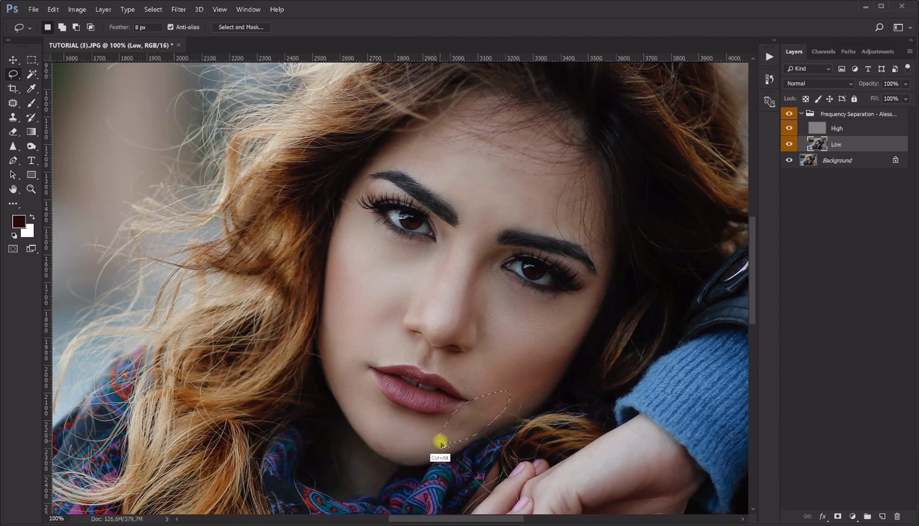
{"action": "key", "text": "ctrl+alt+f"}
{"action": "mouse_move", "coordinate": [464, 399]}
{"action": "left_mouse_down"}
{"action": "mouse_move", "coordinate": [453, 362]}
{"action": "mouse_move", "coordinate": [463, 401]}
{"action": "left_mouse_up"}
{"action": "key", "text": "ctrl+d"}
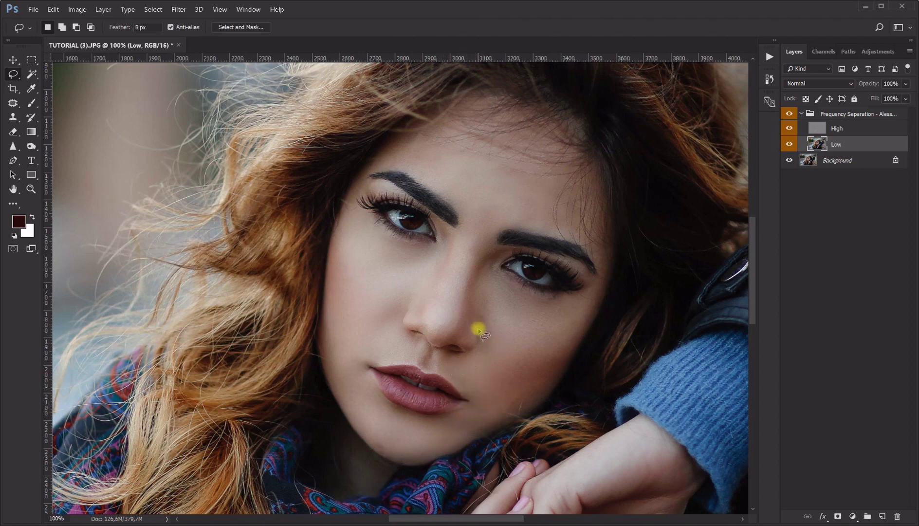
Smooth small lassoed patches beside and on the nose and left of the mouth with the same Gaussian Blur, and deselect.
{"action": "mouse_move", "coordinate": [480, 302]}
{"action": "left_mouse_down"}
{"action": "mouse_move", "coordinate": [503, 319]}
{"action": "mouse_move", "coordinate": [468, 372]}
{"action": "mouse_move", "coordinate": [481, 261]}
{"action": "mouse_move", "coordinate": [502, 250]}
{"action": "mouse_move", "coordinate": [487, 319]}
{"action": "left_mouse_up"}
{"action": "mouse_move", "coordinate": [449, 267]}
{"action": "left_mouse_down"}
{"action": "mouse_move", "coordinate": [439, 246]}
{"action": "mouse_move", "coordinate": [438, 291]}
{"action": "mouse_move", "coordinate": [423, 296]}
{"action": "left_mouse_up"}
{"action": "mouse_move", "coordinate": [455, 335]}
{"action": "left_mouse_down"}
{"action": "mouse_move", "coordinate": [458, 294]}
{"action": "mouse_move", "coordinate": [468, 335]}
{"action": "mouse_move", "coordinate": [460, 341]}
{"action": "left_mouse_up"}
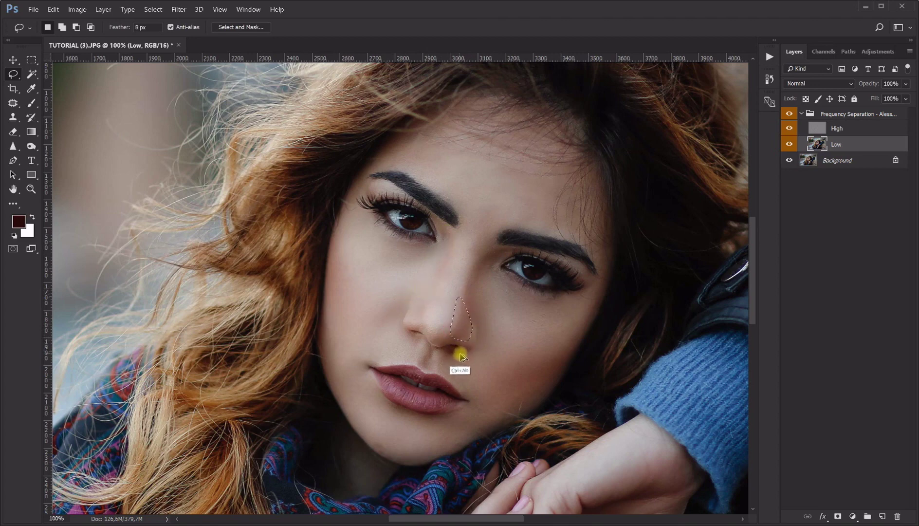
{"action": "mouse_move", "coordinate": [361, 359]}
{"action": "left_mouse_down"}
{"action": "mouse_move", "coordinate": [336, 333]}
{"action": "mouse_move", "coordinate": [330, 380]}
{"action": "left_mouse_up"}
{"action": "key", "text": "ctrl+alt+f"}
{"action": "key", "text": "ctrl+d"}
Lasso the chin and the left jawline beside the mouth and smooth each area with the last Gaussian Blur.
{"action": "left_click_drag", "start_coordinate": [373, 424], "coordinate": [419, 415]}
{"action": "key", "text": "ctrl+alt+f"}
{"action": "key", "text": "ctrl+d"}
{"action": "key", "text": "space"}
{"action": "left_click_drag", "start_coordinate": [482, 282], "coordinate": [464, 298]}
{"action": "mouse_move", "coordinate": [302, 296]}
{"action": "left_mouse_down"}
{"action": "mouse_move", "coordinate": [307, 410]}
{"action": "mouse_move", "coordinate": [336, 378]}
{"action": "left_mouse_up"}
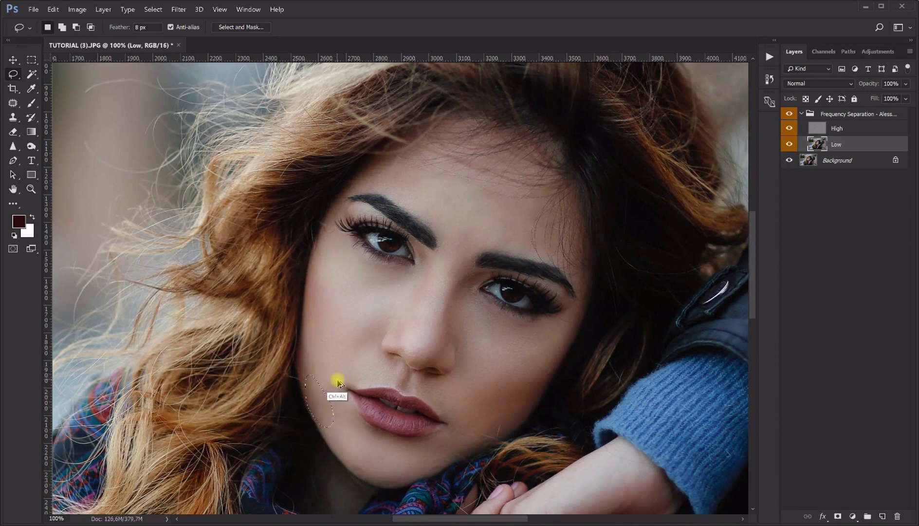
{"action": "left_click", "coordinate": [325, 404]}
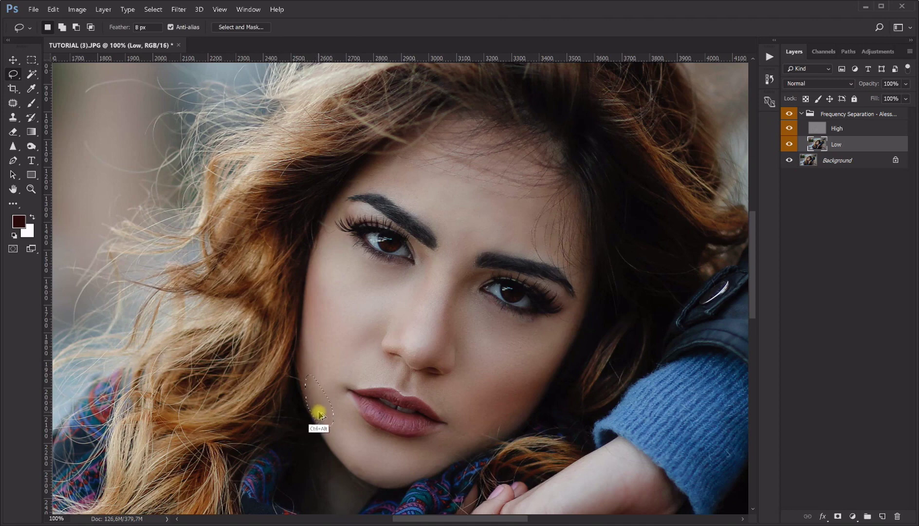
Smooth lassoed areas on the forehead, the right temple and beside the nose with the repeated Gaussian Blur.
{"action": "scroll", "coordinate": [460, 241], "scroll_direction": "up", "scroll_amount": 2}
{"action": "scroll", "coordinate": [460, 241], "scroll_direction": "right", "scroll_amount": 2}
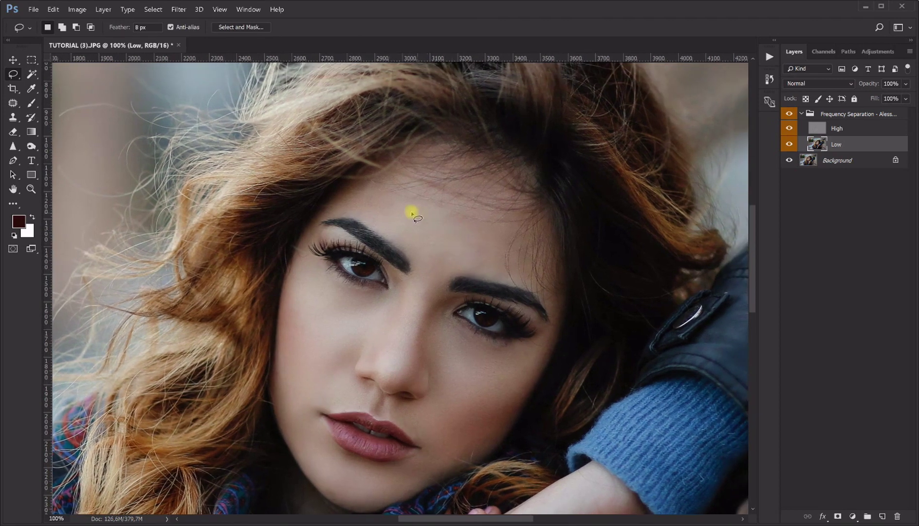
{"action": "mouse_move", "coordinate": [368, 220]}
{"action": "left_mouse_down"}
{"action": "mouse_move", "coordinate": [369, 175]}
{"action": "mouse_move", "coordinate": [403, 156]}
{"action": "mouse_move", "coordinate": [442, 151]}
{"action": "mouse_move", "coordinate": [490, 163]}
{"action": "mouse_move", "coordinate": [528, 213]}
{"action": "mouse_move", "coordinate": [541, 253]}
{"action": "mouse_move", "coordinate": [531, 280]}
{"action": "mouse_move", "coordinate": [542, 295]}
{"action": "mouse_move", "coordinate": [556, 286]}
{"action": "mouse_move", "coordinate": [544, 234]}
{"action": "mouse_move", "coordinate": [495, 214]}
{"action": "mouse_move", "coordinate": [487, 231]}
{"action": "mouse_move", "coordinate": [521, 269]}
{"action": "left_mouse_up"}
{"action": "mouse_move", "coordinate": [545, 308]}
{"action": "left_mouse_down"}
{"action": "mouse_move", "coordinate": [547, 285]}
{"action": "mouse_move", "coordinate": [566, 298]}
{"action": "left_mouse_up"}
{"action": "mouse_move", "coordinate": [545, 329]}
{"action": "left_mouse_down"}
{"action": "mouse_move", "coordinate": [529, 359]}
{"action": "mouse_move", "coordinate": [548, 324]}
{"action": "left_mouse_up"}
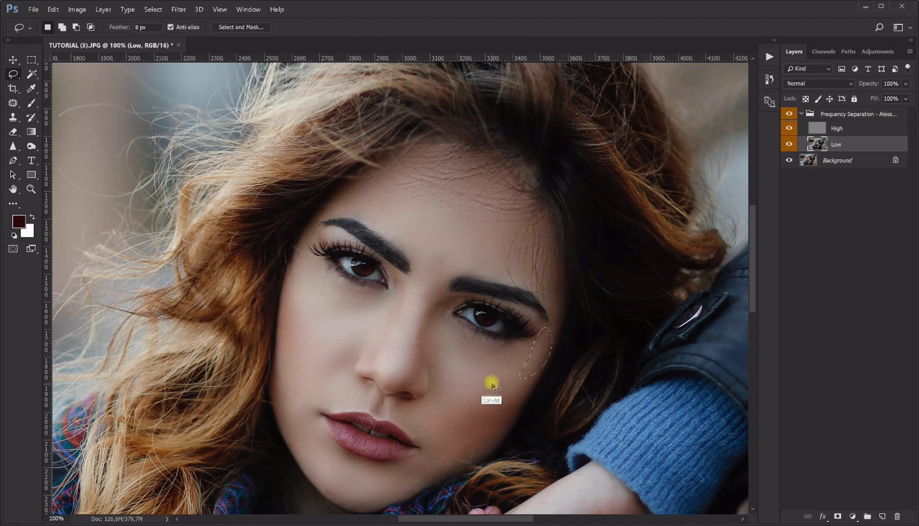
{"action": "key", "text": "ctrl+d"}
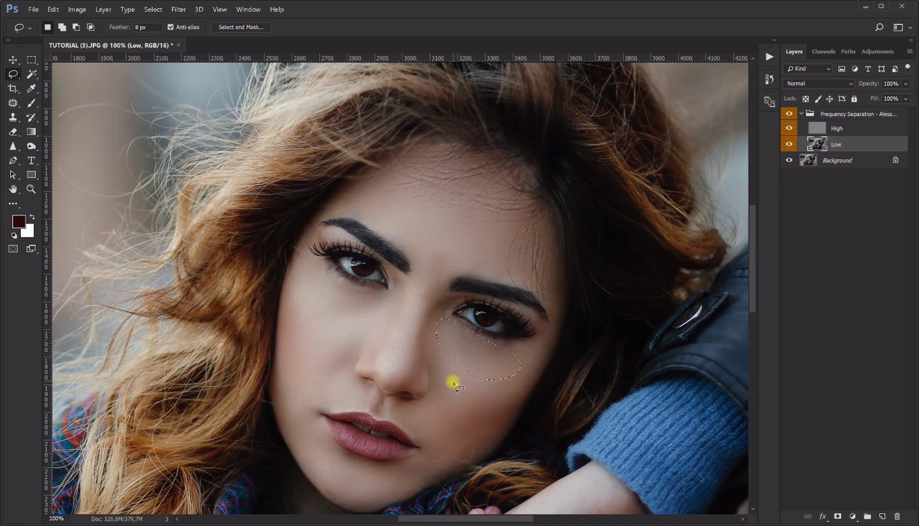
{"action": "mouse_move", "coordinate": [409, 376]}
{"action": "left_mouse_down"}
{"action": "mouse_move", "coordinate": [422, 355]}
{"action": "mouse_move", "coordinate": [393, 366]}
{"action": "left_mouse_up"}
Compare the face with and without the Frequency Separation group, and view the whole portrait.
{"action": "left_click_drag", "start_coordinate": [342, 443], "coordinate": [354, 283]}
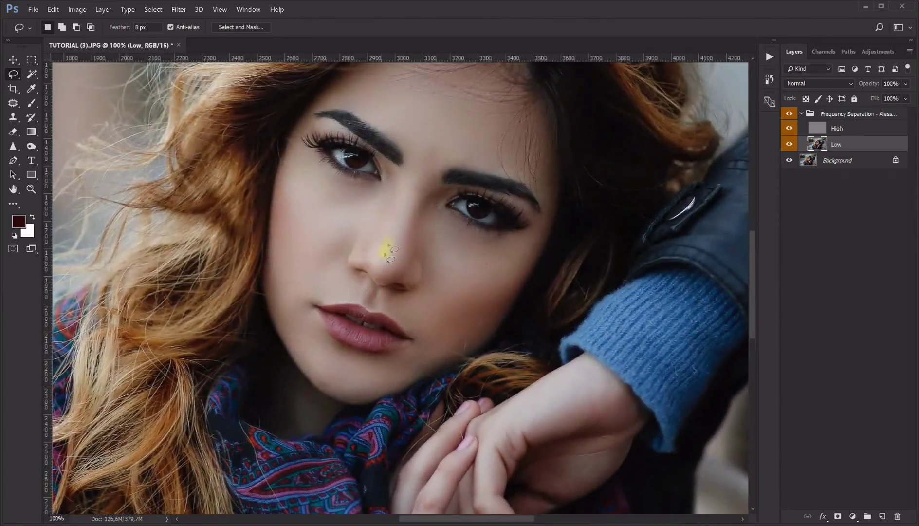
{"action": "left_click_drag", "start_coordinate": [394, 219], "coordinate": [370, 282]}
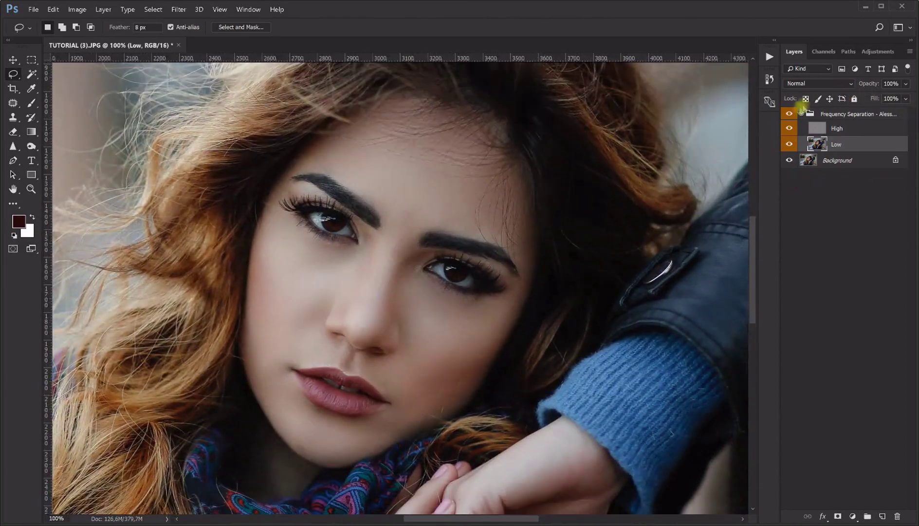
{"action": "left_click", "coordinate": [789, 114]}
{"action": "left_click", "coordinate": [790, 113]}
{"action": "left_click", "coordinate": [29, 190]}
{"action": "key", "text": "ctrl+0"}
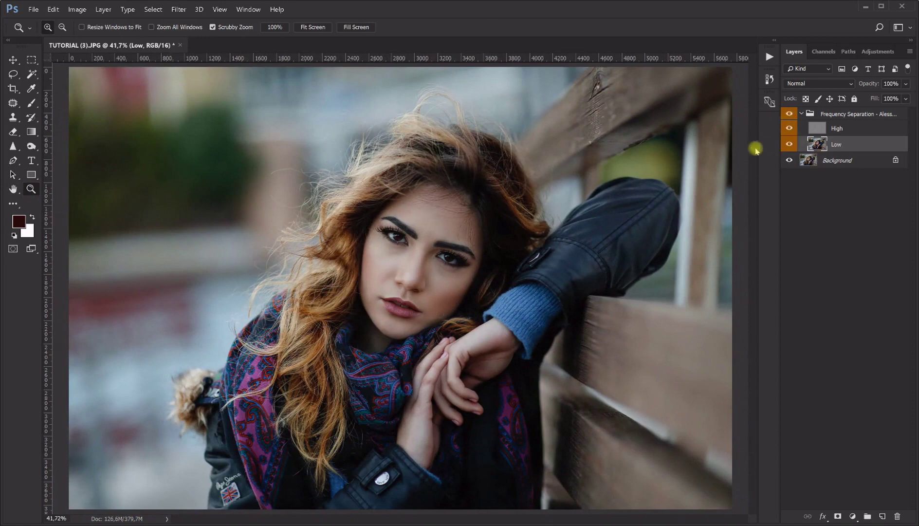
Run the Flatten image action from the Perfect Skin set to merge the frequency separation layers.
{"action": "left_click", "coordinate": [769, 57]}
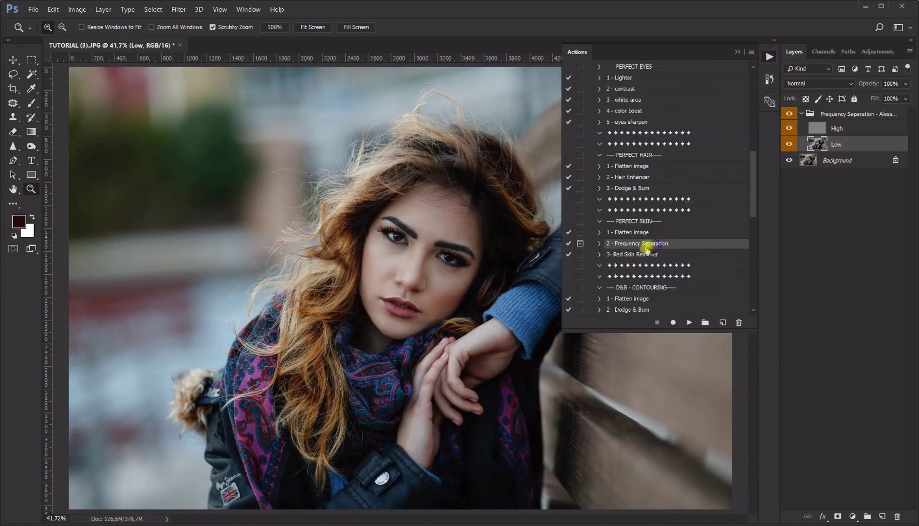
{"action": "left_click", "coordinate": [626, 233]}
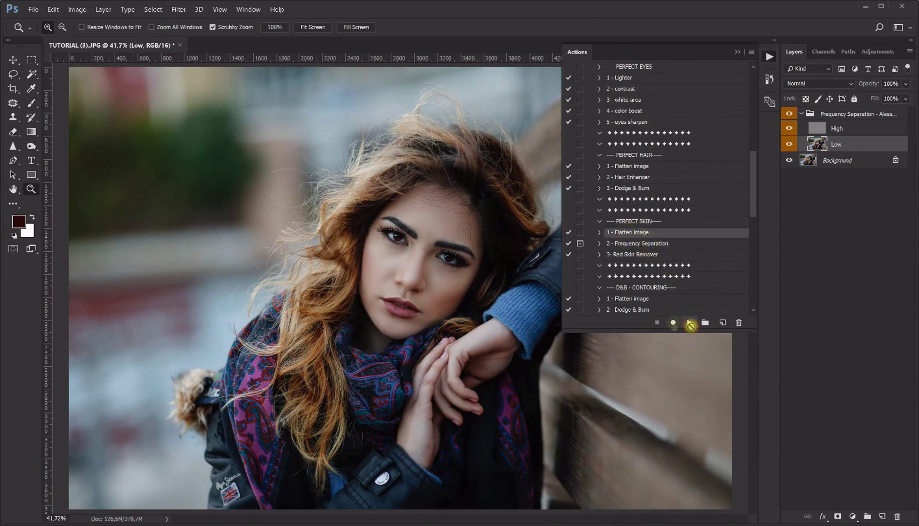
{"action": "left_click", "coordinate": [691, 325]}
{"action": "left_click", "coordinate": [462, 289]}
{"action": "left_click", "coordinate": [468, 288]}
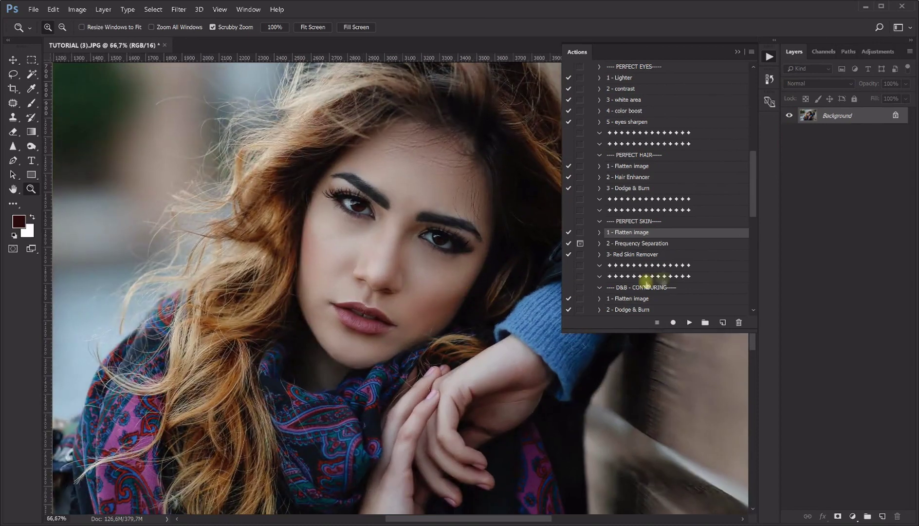
Run the 2 - Dodge & Burn action from the D&B - Contouring set.
{"action": "left_click", "coordinate": [629, 257]}
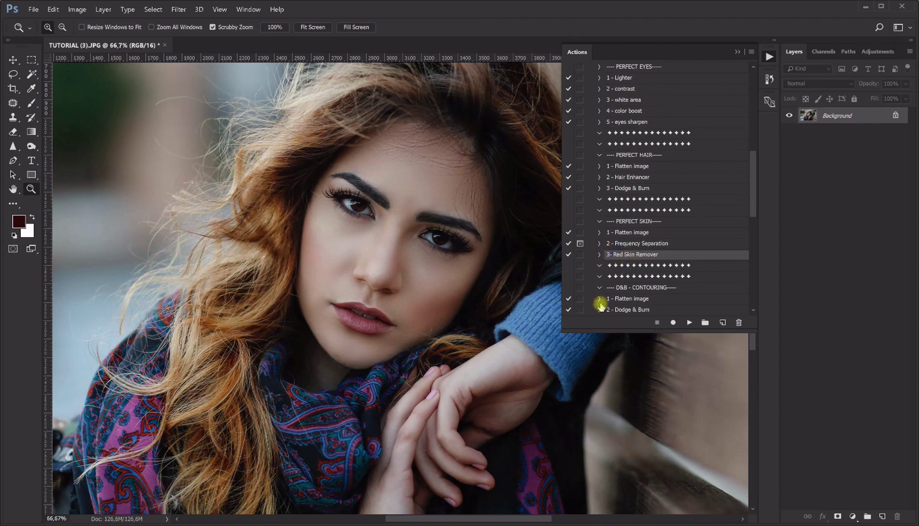
{"action": "scroll", "coordinate": [679, 168], "scroll_direction": "down", "scroll_amount": 3}
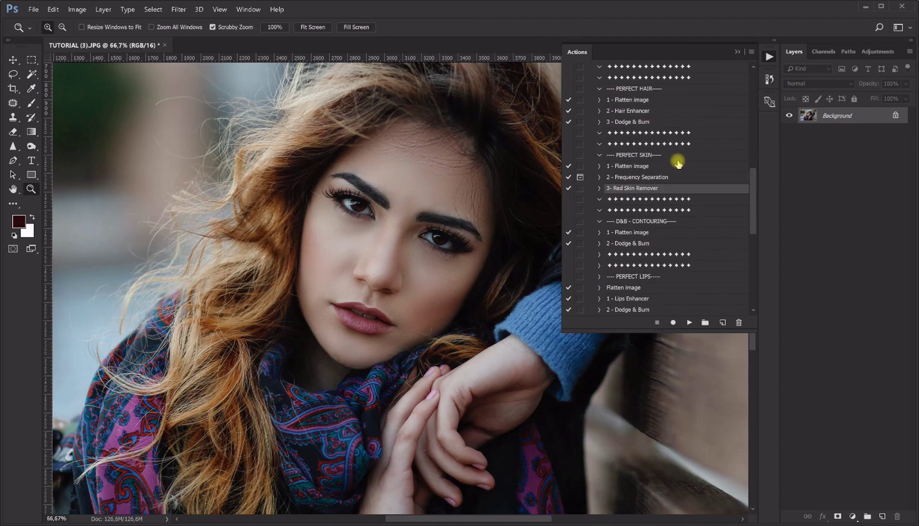
{"action": "scroll", "coordinate": [679, 164], "scroll_direction": "down", "scroll_amount": 1}
{"action": "left_click", "coordinate": [635, 223]}
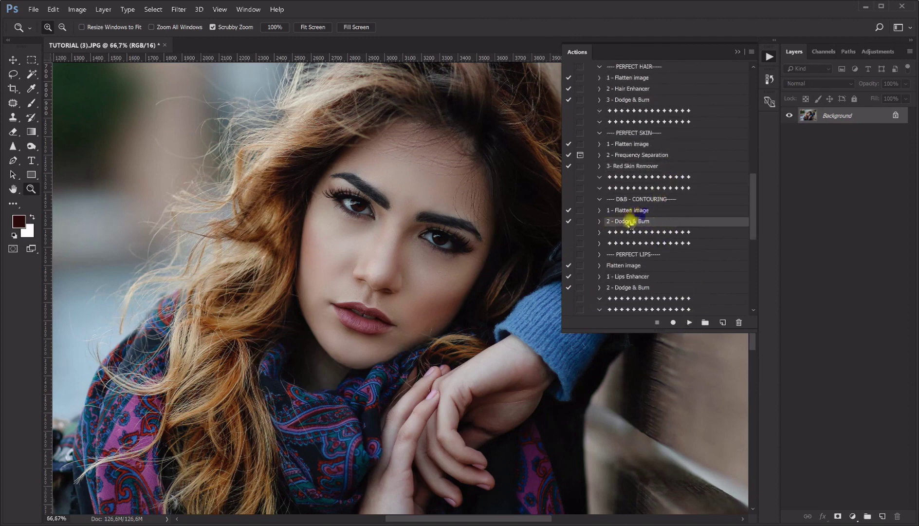
{"action": "left_click", "coordinate": [690, 322]}
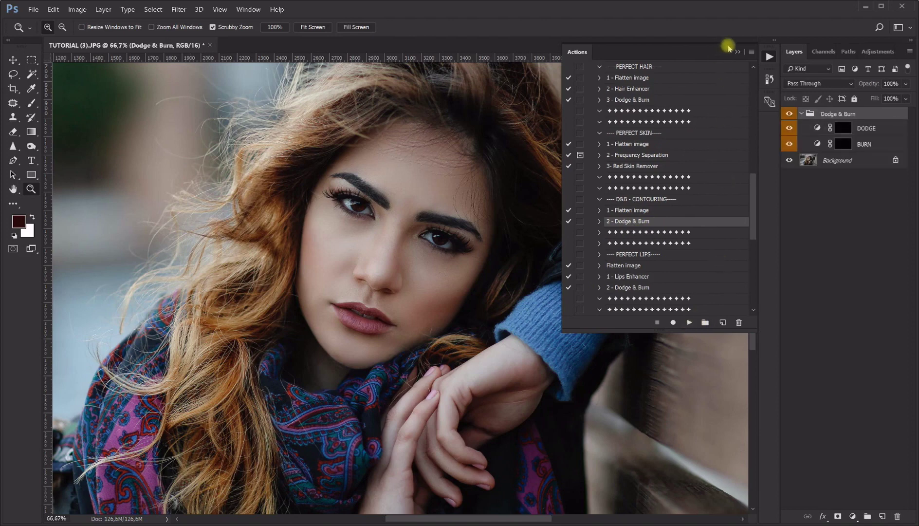
{"action": "left_click", "coordinate": [738, 51]}
Lighten the nose and the forehead above the left eyebrow on the DODGE layer mask with a white brush at 20% opacity.
{"action": "left_click", "coordinate": [842, 129]}
{"action": "left_click", "coordinate": [851, 145]}
{"action": "left_click", "coordinate": [844, 130]}
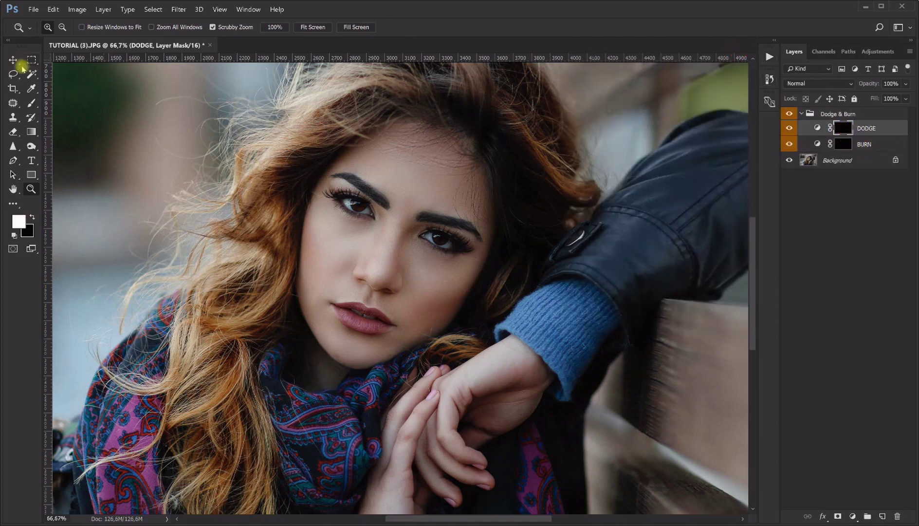
{"action": "left_click", "coordinate": [31, 103]}
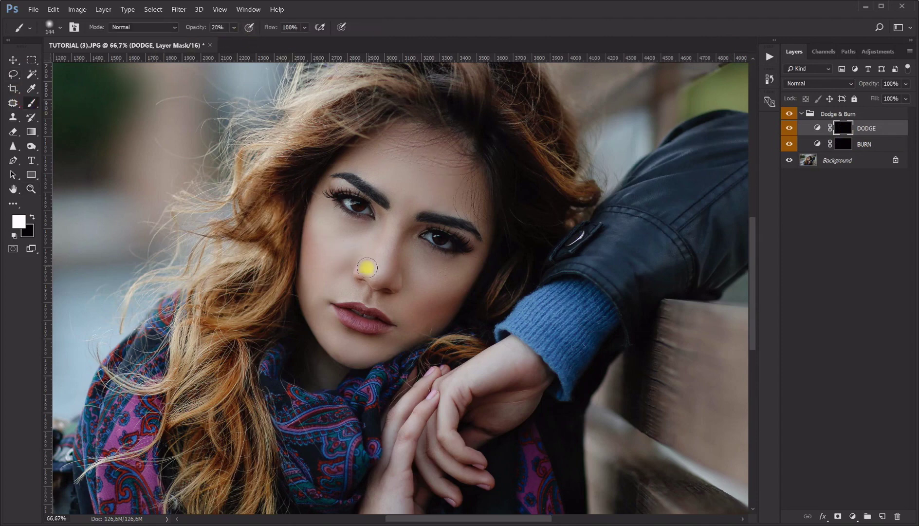
{"action": "mouse_move", "coordinate": [383, 269]}
{"action": "left_mouse_down"}
{"action": "mouse_move", "coordinate": [388, 279]}
{"action": "mouse_move", "coordinate": [386, 267]}
{"action": "left_mouse_up"}
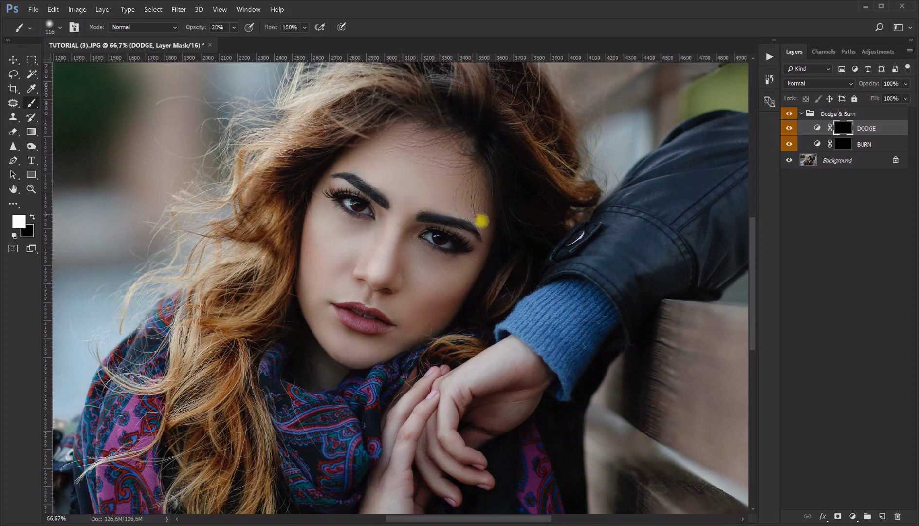
{"action": "left_click_drag", "start_coordinate": [344, 165], "coordinate": [358, 156]}
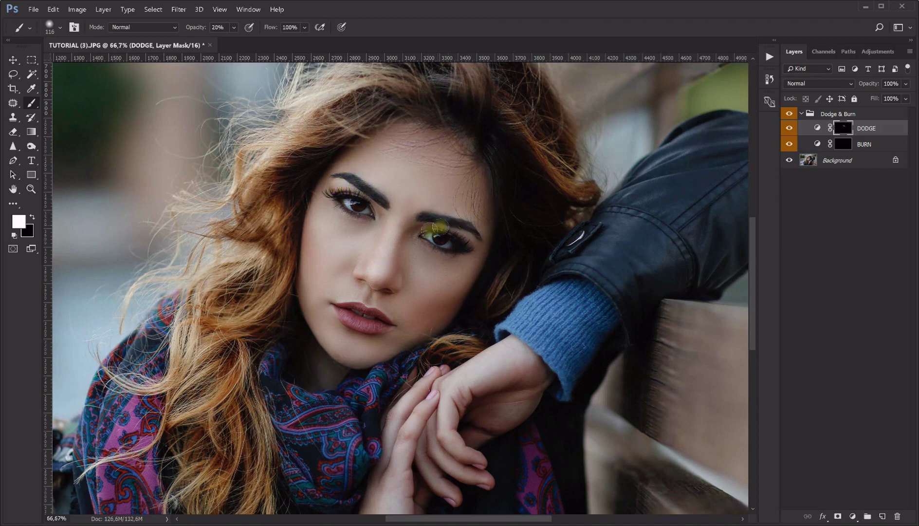
Brighten the cheeks and chin on the DODGE mask with the brush enlarged up to 455 px.
{"action": "mouse_move", "coordinate": [328, 263]}
{"action": "left_mouse_down"}
{"action": "mouse_move", "coordinate": [353, 269]}
{"action": "mouse_move", "coordinate": [387, 258]}
{"action": "left_mouse_up"}
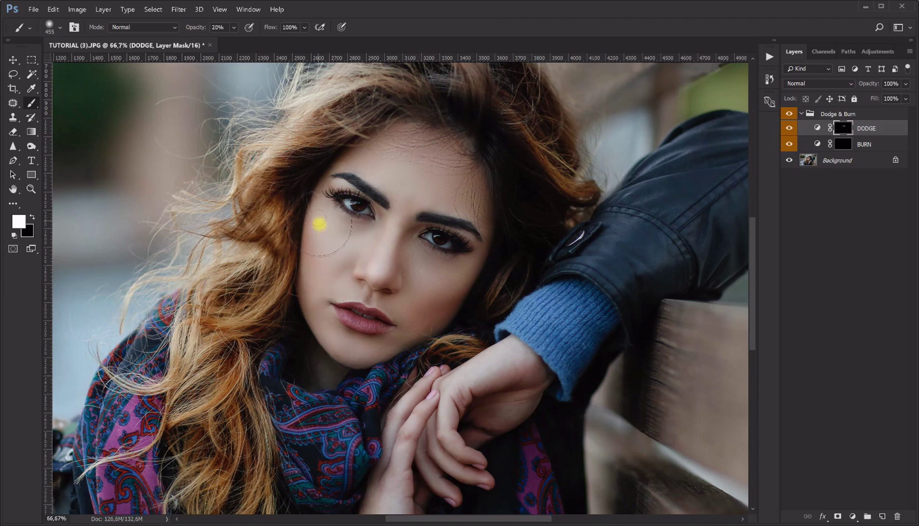
{"action": "mouse_move", "coordinate": [447, 293]}
{"action": "left_mouse_down"}
{"action": "mouse_move", "coordinate": [456, 275]}
{"action": "mouse_move", "coordinate": [400, 291]}
{"action": "left_mouse_up"}
{"action": "mouse_move", "coordinate": [361, 369]}
{"action": "left_mouse_down"}
{"action": "mouse_move", "coordinate": [294, 348]}
{"action": "mouse_move", "coordinate": [306, 339]}
{"action": "mouse_move", "coordinate": [359, 353]}
{"action": "mouse_move", "coordinate": [350, 356]}
{"action": "left_mouse_up"}
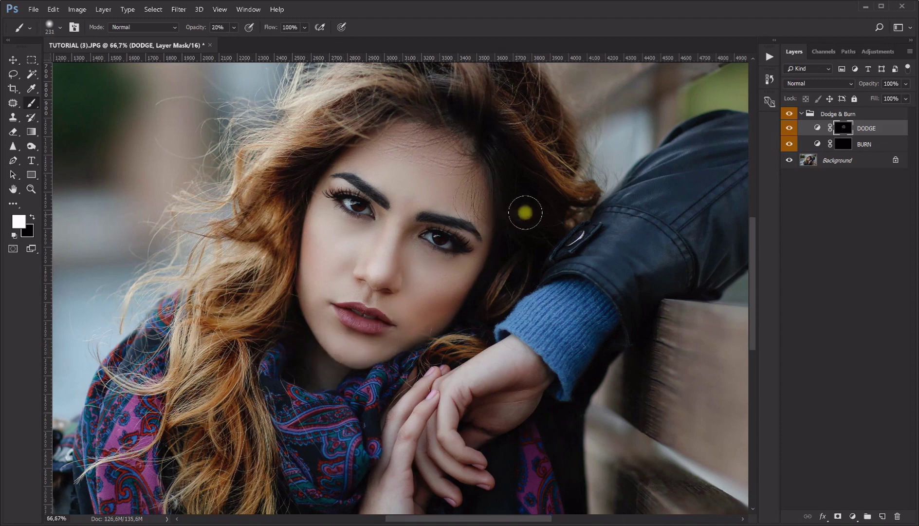
Compare the portrait with and without the Dodge & Burn group, and inspect the nose and lips up close.
{"action": "left_click", "coordinate": [789, 115]}
{"action": "left_click", "coordinate": [789, 116]}
{"action": "left_click", "coordinate": [788, 117]}
{"action": "left_click", "coordinate": [787, 116]}
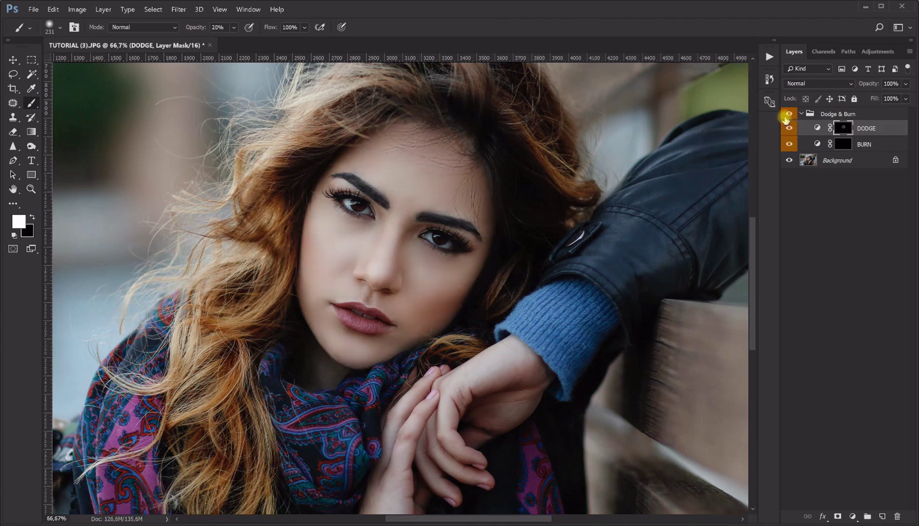
{"action": "left_click", "coordinate": [32, 189]}
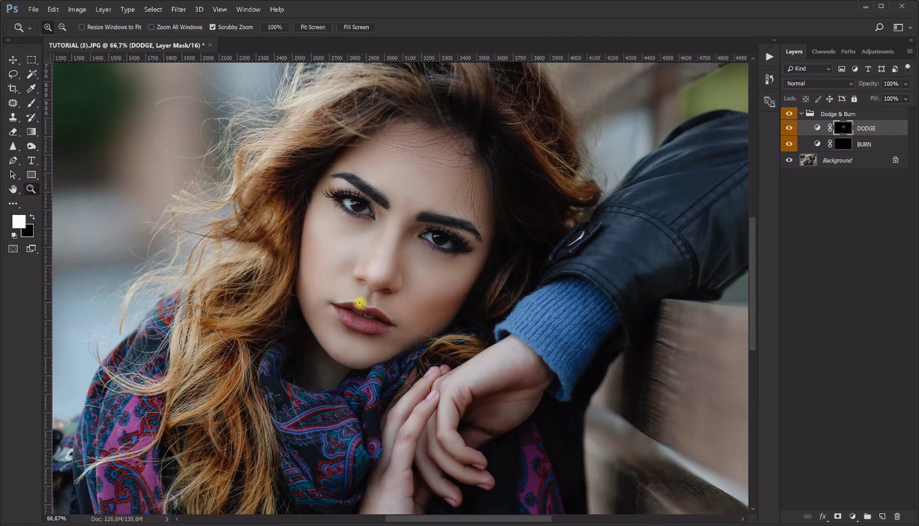
{"action": "left_click_drag", "start_coordinate": [372, 302], "coordinate": [331, 276]}
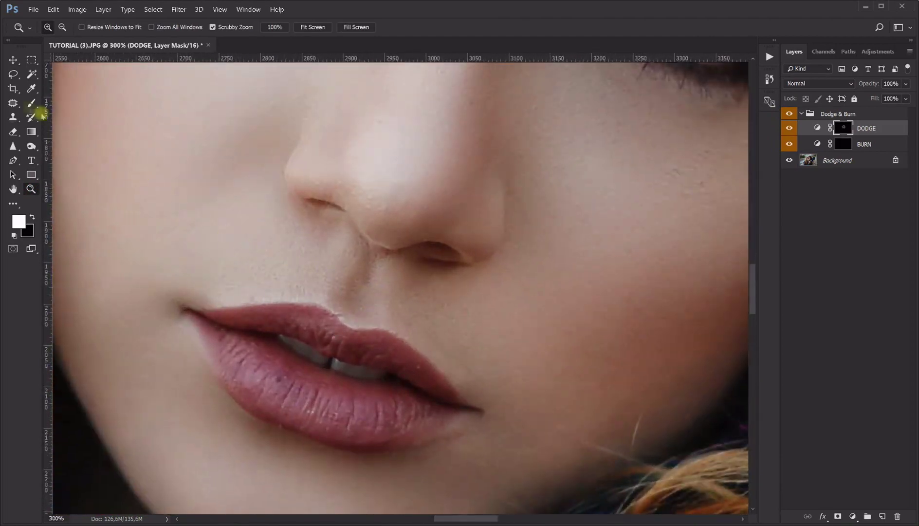
Lighten the shadows around the nostrils and above the upper lip on the DODGE layer mask with a white brush at 10% opacity.
{"action": "left_click", "coordinate": [31, 103]}
{"action": "mouse_move", "coordinate": [409, 314]}
{"action": "left_mouse_down"}
{"action": "mouse_move", "coordinate": [308, 287]}
{"action": "mouse_move", "coordinate": [308, 273]}
{"action": "left_mouse_up"}
{"action": "left_click_drag", "start_coordinate": [253, 90], "coordinate": [255, 132]}
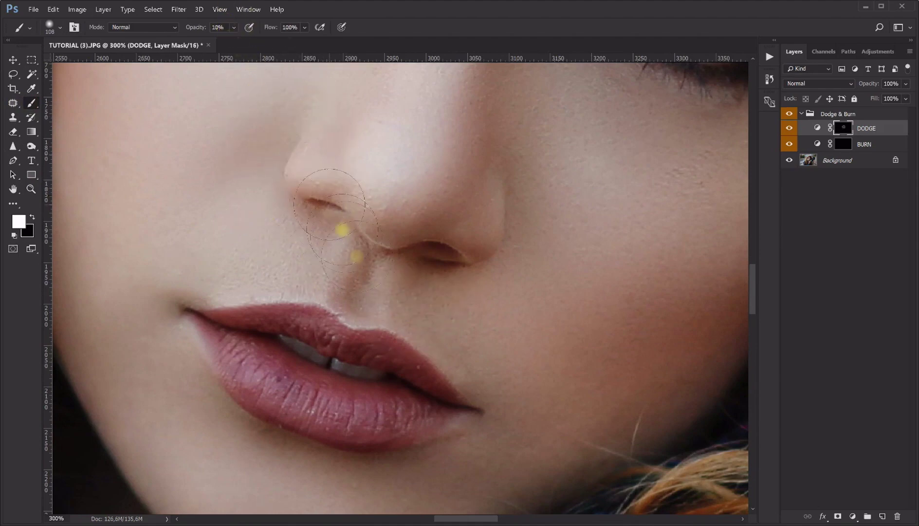
{"action": "mouse_move", "coordinate": [417, 342]}
{"action": "left_mouse_down"}
{"action": "mouse_move", "coordinate": [358, 335]}
{"action": "mouse_move", "coordinate": [392, 327]}
{"action": "mouse_move", "coordinate": [396, 267]}
{"action": "left_mouse_up"}
{"action": "left_click_drag", "start_coordinate": [331, 298], "coordinate": [370, 231]}
Darken the sides of the nose, the forehead along the hairline and the area below the nose on the BURN mask at 20% opacity.
{"action": "left_click", "coordinate": [31, 189]}
{"action": "left_click_drag", "start_coordinate": [247, 205], "coordinate": [419, 259]}
{"action": "left_click", "coordinate": [419, 259]}
{"action": "double_click", "coordinate": [393, 262]}
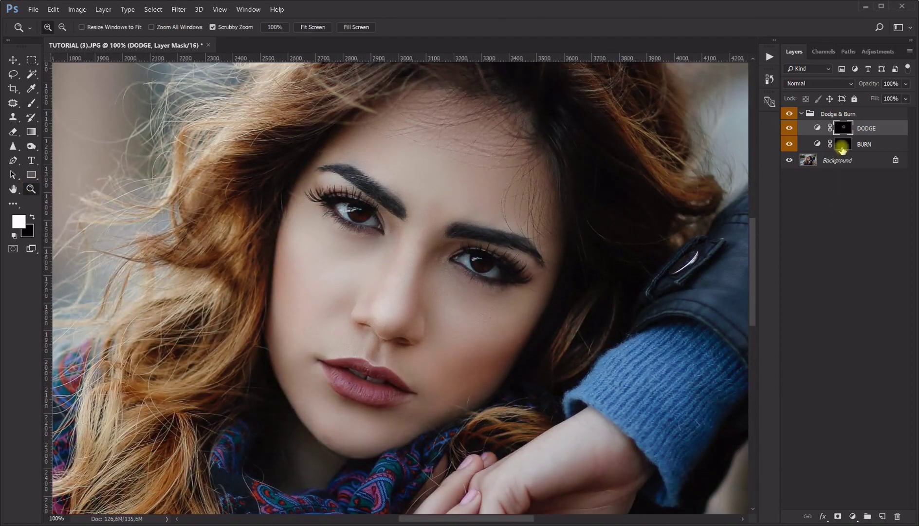
{"action": "left_click", "coordinate": [842, 146]}
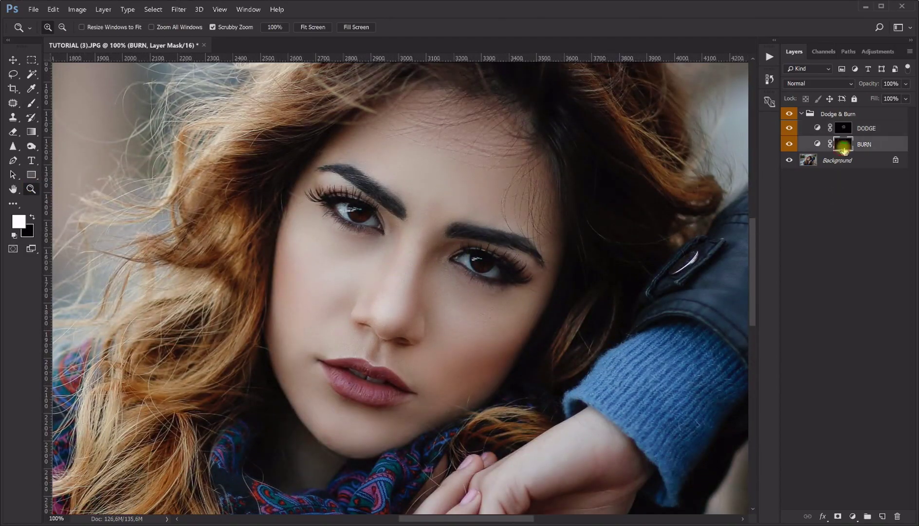
{"action": "left_click", "coordinate": [30, 103]}
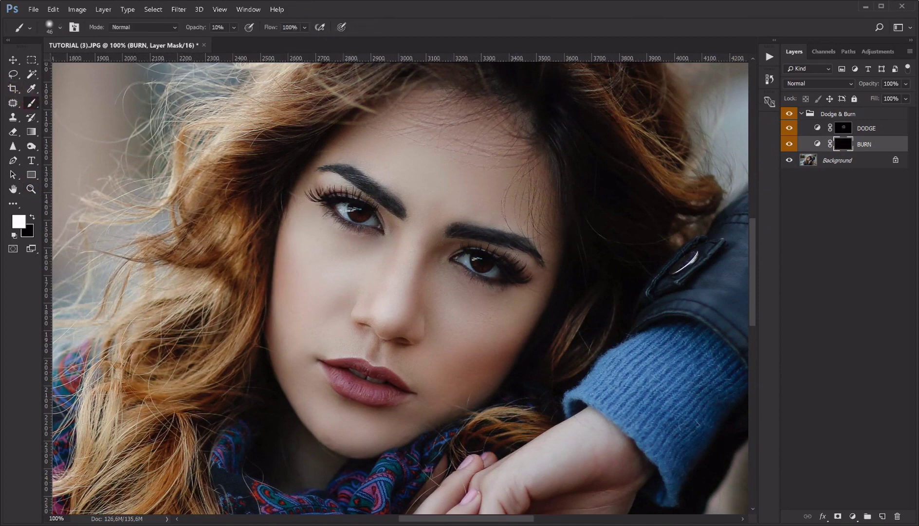
{"action": "left_click_drag", "start_coordinate": [361, 224], "coordinate": [403, 242]}
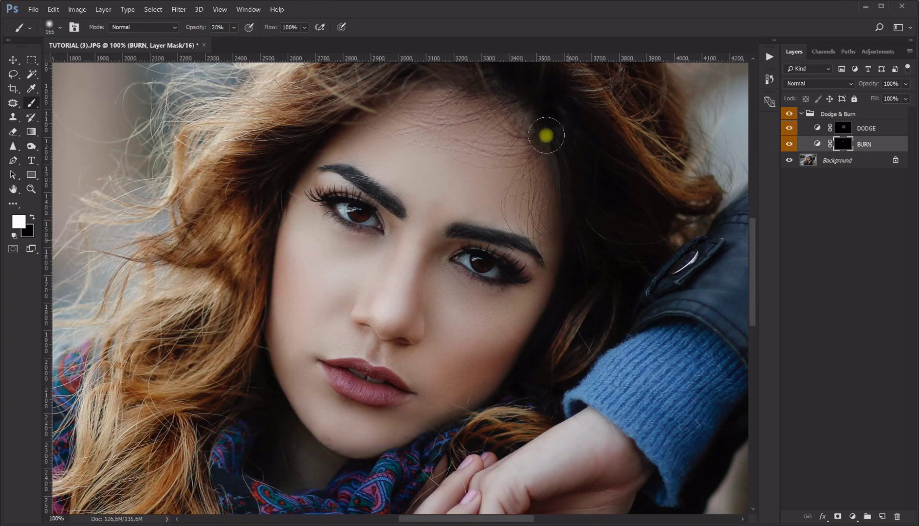
{"action": "left_click_drag", "start_coordinate": [517, 185], "coordinate": [523, 123]}
{"action": "mouse_move", "coordinate": [429, 238]}
{"action": "left_mouse_down"}
{"action": "mouse_move", "coordinate": [422, 245]}
{"action": "mouse_move", "coordinate": [395, 240]}
{"action": "left_mouse_up"}
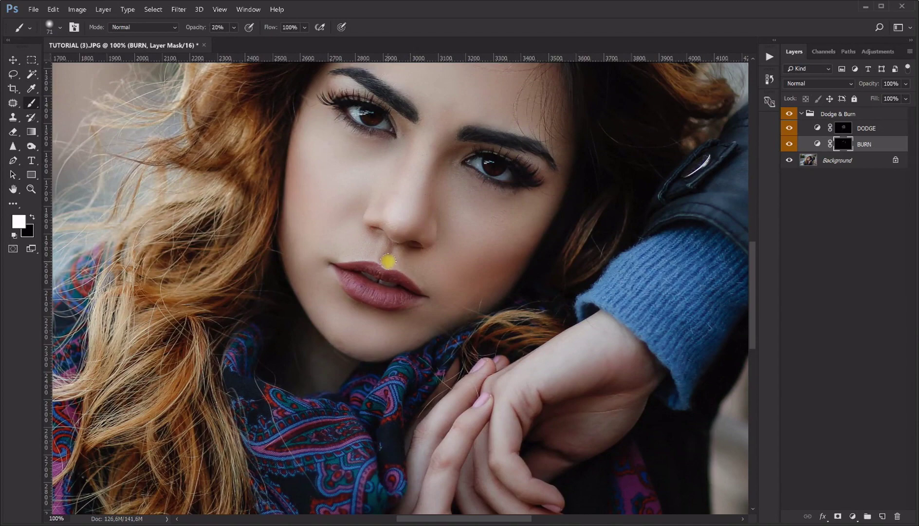
{"action": "mouse_move", "coordinate": [445, 190]}
{"action": "left_mouse_down"}
{"action": "mouse_move", "coordinate": [406, 273]}
{"action": "mouse_move", "coordinate": [417, 269]}
{"action": "mouse_move", "coordinate": [398, 272]}
{"action": "mouse_move", "coordinate": [403, 286]}
{"action": "mouse_move", "coordinate": [398, 280]}
{"action": "left_mouse_up"}
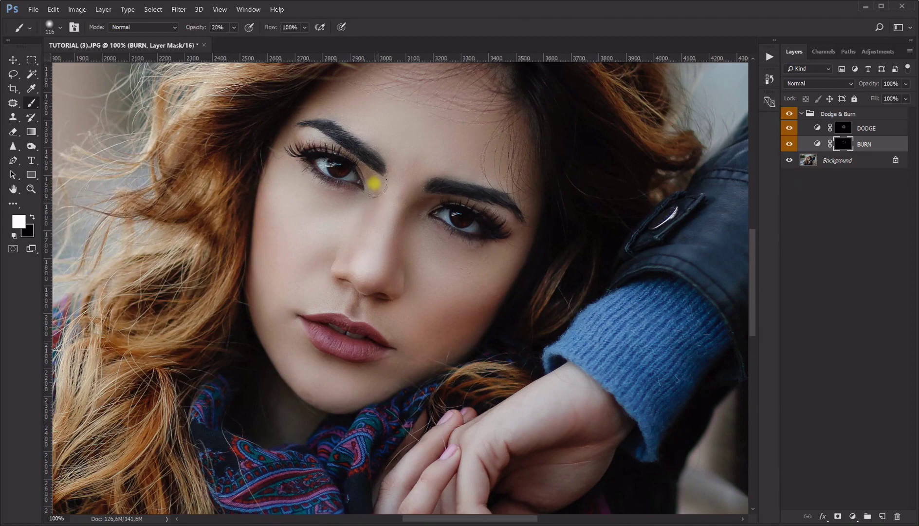
Darken the chin, jawline and outer cheeks on the BURN mask with the white brush enlarged up to 395 px.
{"action": "scroll", "coordinate": [429, 166], "scroll_direction": "down", "scroll_amount": 3}
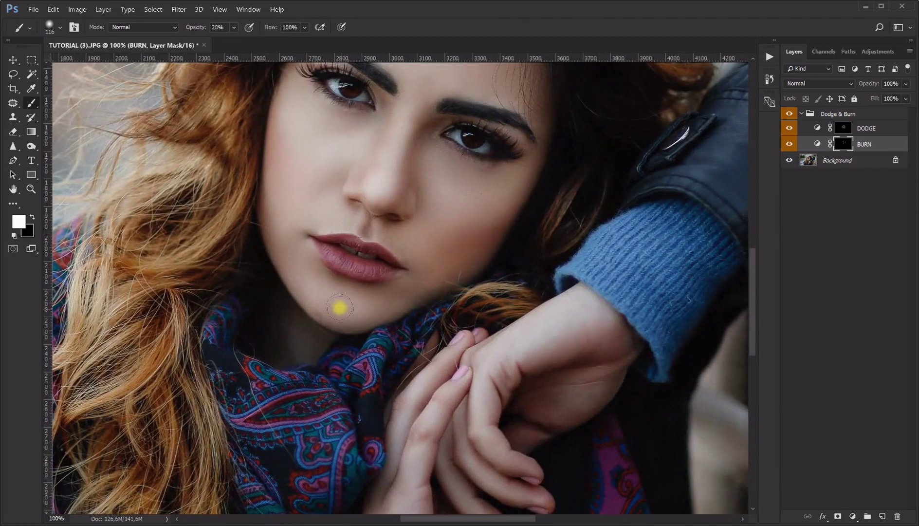
{"action": "mouse_move", "coordinate": [349, 292]}
{"action": "left_mouse_down"}
{"action": "mouse_move", "coordinate": [339, 281]}
{"action": "mouse_move", "coordinate": [397, 307]}
{"action": "mouse_move", "coordinate": [430, 300]}
{"action": "mouse_move", "coordinate": [347, 280]}
{"action": "left_mouse_up"}
{"action": "left_click_drag", "start_coordinate": [341, 283], "coordinate": [353, 258]}
{"action": "left_click_drag", "start_coordinate": [379, 328], "coordinate": [461, 320]}
{"action": "mouse_move", "coordinate": [409, 301]}
{"action": "left_mouse_down"}
{"action": "mouse_move", "coordinate": [388, 308]}
{"action": "mouse_move", "coordinate": [466, 257]}
{"action": "mouse_move", "coordinate": [485, 259]}
{"action": "mouse_move", "coordinate": [267, 205]}
{"action": "mouse_move", "coordinate": [263, 257]}
{"action": "mouse_move", "coordinate": [257, 120]}
{"action": "mouse_move", "coordinate": [251, 181]}
{"action": "mouse_move", "coordinate": [252, 191]}
{"action": "mouse_move", "coordinate": [254, 125]}
{"action": "mouse_move", "coordinate": [255, 229]}
{"action": "mouse_move", "coordinate": [258, 119]}
{"action": "left_mouse_up"}
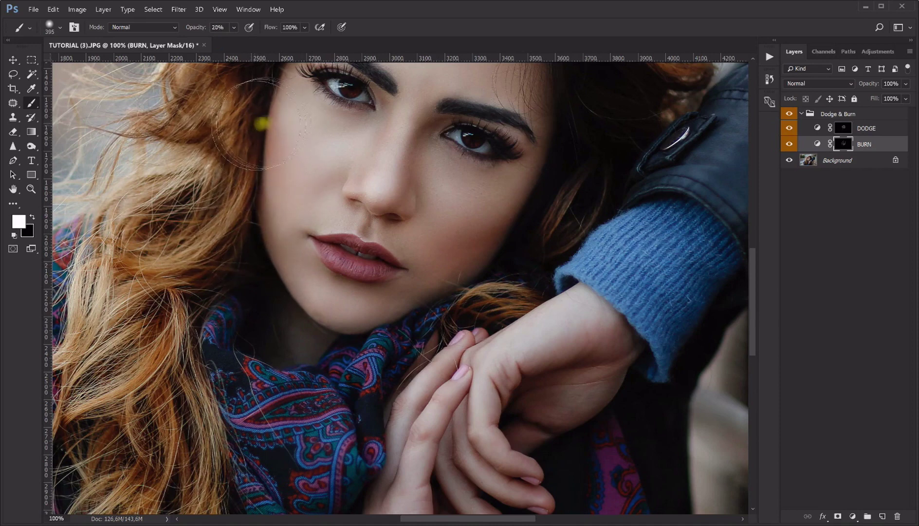
Collapse the Dodge & Burn group and compare the portrait with and without it at several zoom levels.
{"action": "left_click", "coordinate": [802, 114]}
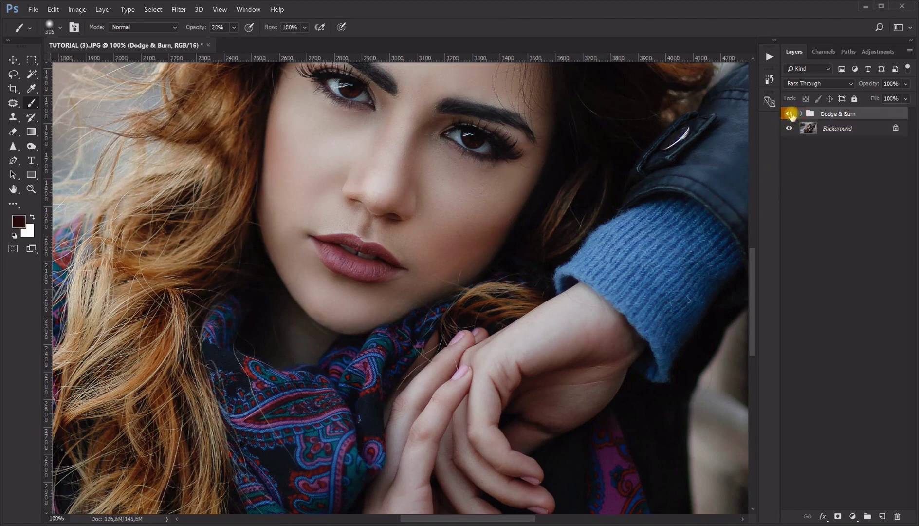
{"action": "left_click", "coordinate": [789, 114]}
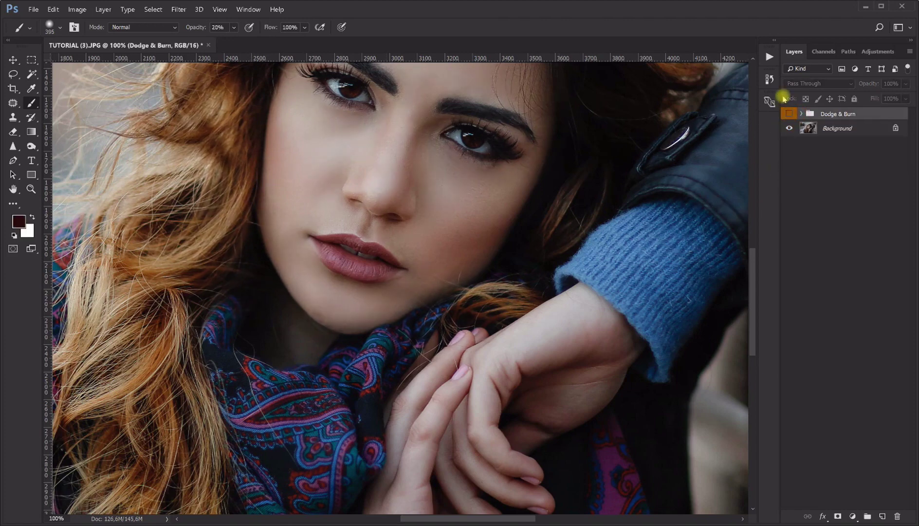
{"action": "left_click", "coordinate": [30, 189]}
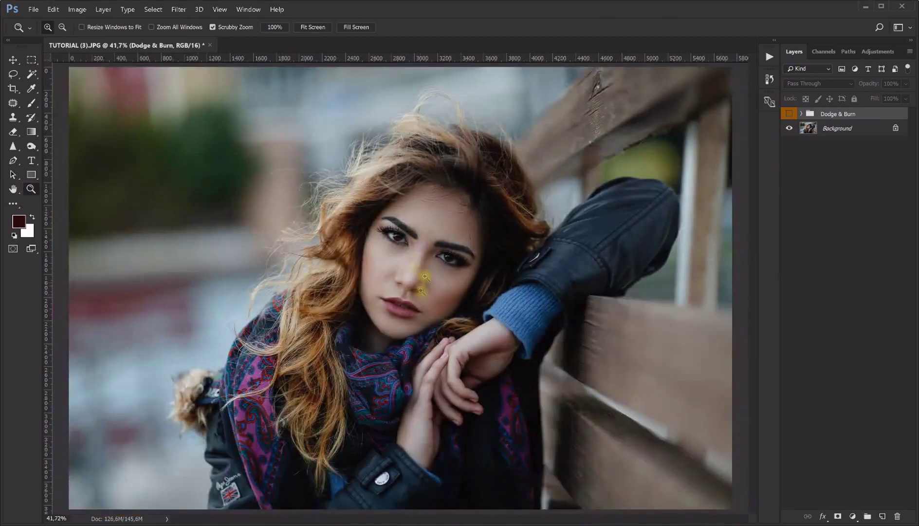
{"action": "left_click", "coordinate": [421, 271]}
{"action": "left_click", "coordinate": [477, 275]}
{"action": "left_click", "coordinate": [656, 219]}
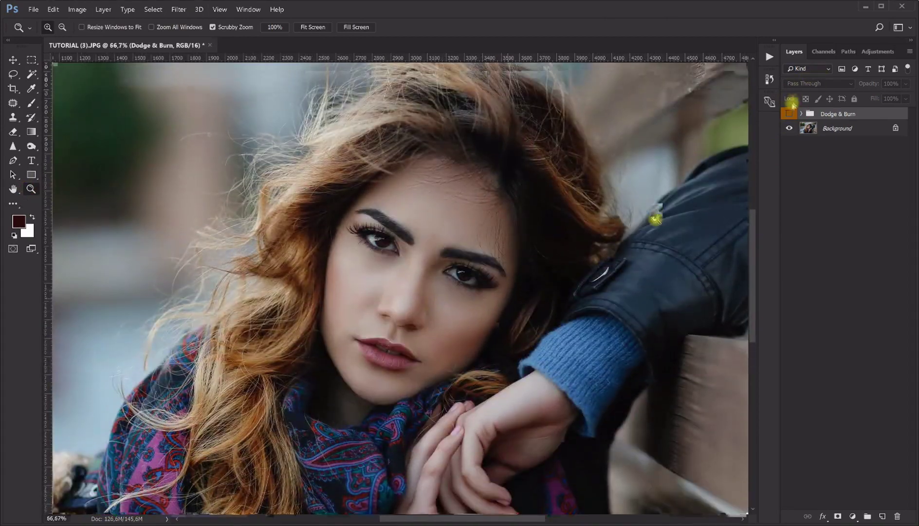
{"action": "left_click", "coordinate": [790, 114]}
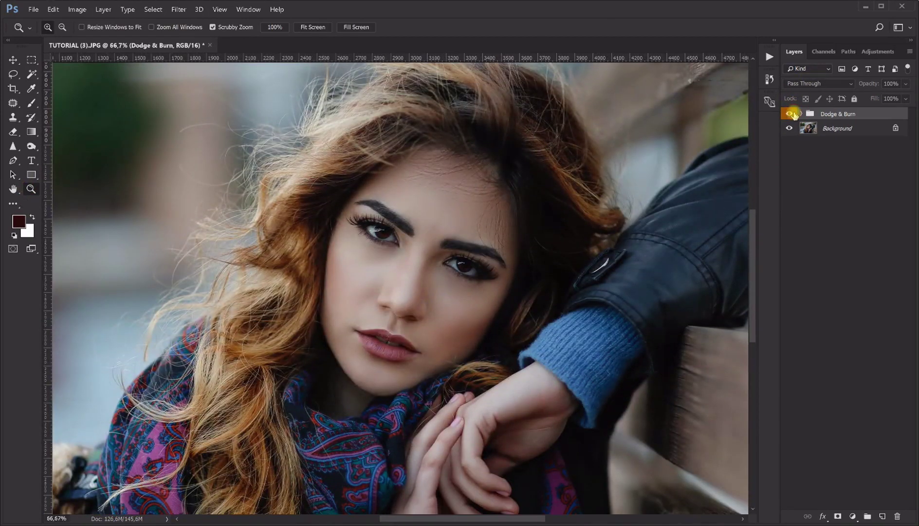
{"action": "left_click", "coordinate": [790, 114]}
{"action": "left_click", "coordinate": [790, 114]}
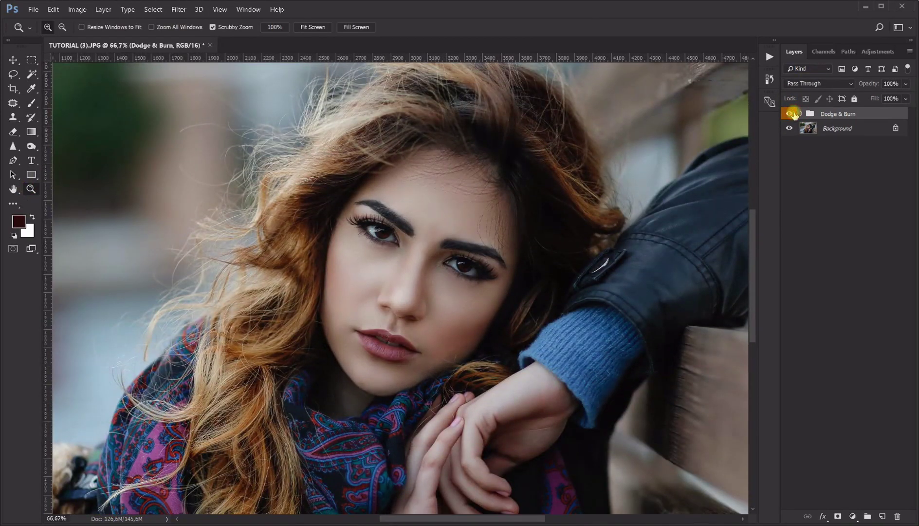
{"action": "left_click", "coordinate": [790, 114]}
{"action": "left_click", "coordinate": [790, 114]}
{"action": "left_click", "coordinate": [790, 114]}
{"action": "left_click", "coordinate": [790, 114]}
{"action": "left_click", "coordinate": [790, 114]}
{"action": "left_click", "coordinate": [790, 114]}
{"action": "left_click", "coordinate": [790, 114]}
{"action": "left_click", "coordinate": [791, 114]}
{"action": "left_click", "coordinate": [791, 114]}
{"action": "left_click", "coordinate": [791, 114]}
{"action": "left_click", "coordinate": [792, 114]}
{"action": "left_click", "coordinate": [791, 114]}
{"action": "left_click", "coordinate": [792, 114]}
{"action": "left_click", "coordinate": [791, 114]}
{"action": "left_click", "coordinate": [792, 114]}
{"action": "left_click", "coordinate": [792, 114]}
Add a layer mask to the Dodge & Burn group and paint black at 100% opacity over the hair around the face.
{"action": "left_click", "coordinate": [840, 515]}
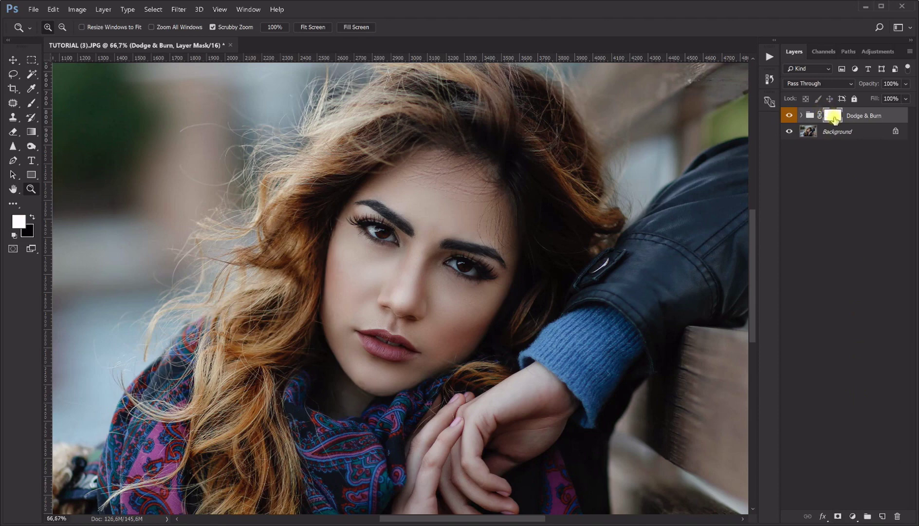
{"action": "left_click", "coordinate": [32, 101]}
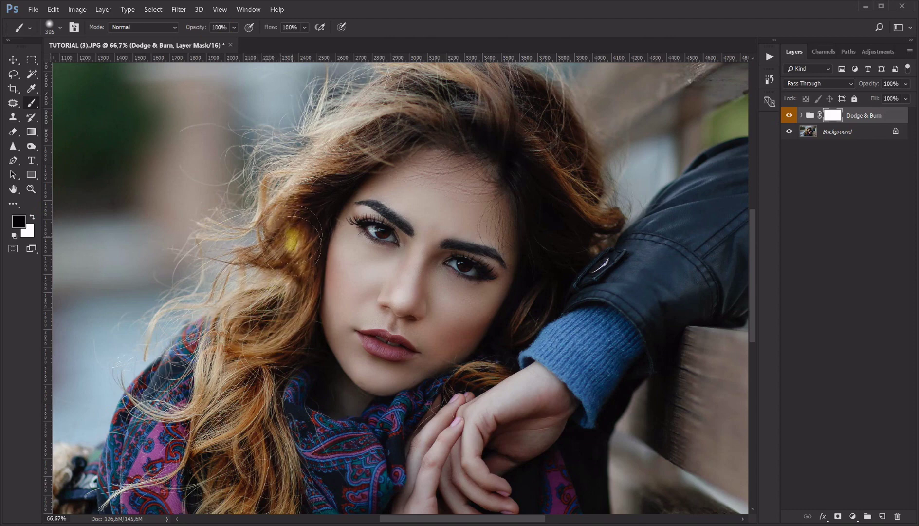
{"action": "left_click_drag", "start_coordinate": [291, 302], "coordinate": [292, 375]}
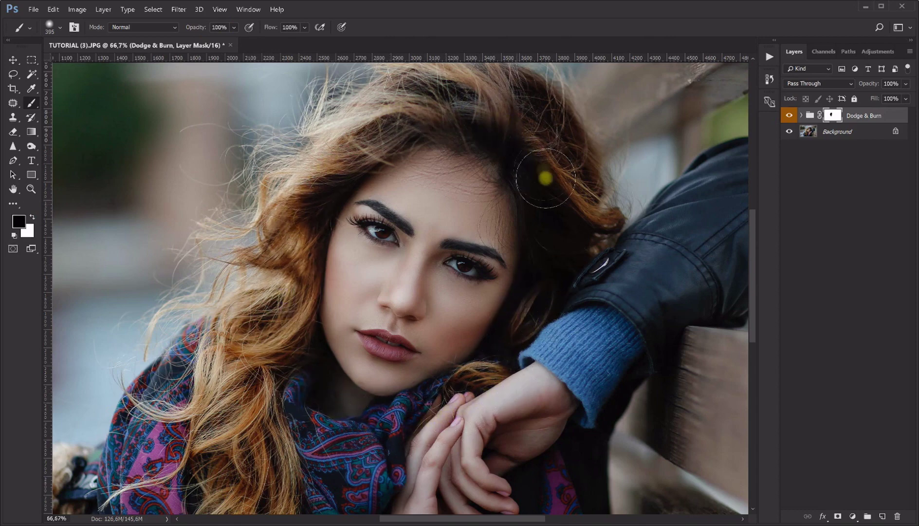
Compare the portrait with and without the masked Dodge & Burn group.
{"action": "left_click", "coordinate": [790, 115]}
{"action": "left_click", "coordinate": [789, 115]}
{"action": "left_click", "coordinate": [789, 115]}
{"action": "left_click", "coordinate": [790, 115]}
{"action": "left_click", "coordinate": [790, 115]}
{"action": "left_click", "coordinate": [789, 115]}
{"action": "left_click", "coordinate": [790, 115]}
{"action": "left_click", "coordinate": [790, 116]}
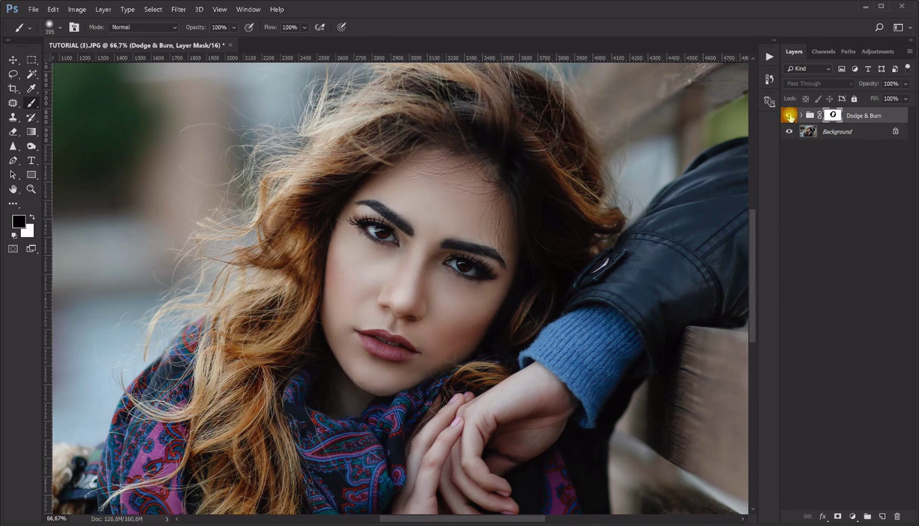
Run the Flatten image and 1 - Lips Enhancer actions from the Perfect Lips set.
{"action": "left_click", "coordinate": [773, 62]}
{"action": "scroll", "coordinate": [717, 99], "scroll_direction": "down", "scroll_amount": 3}
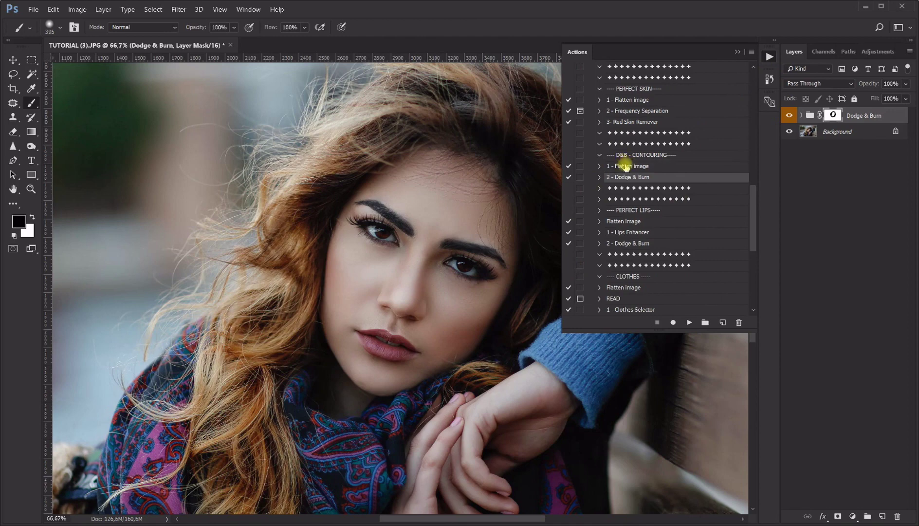
{"action": "left_click", "coordinate": [628, 222]}
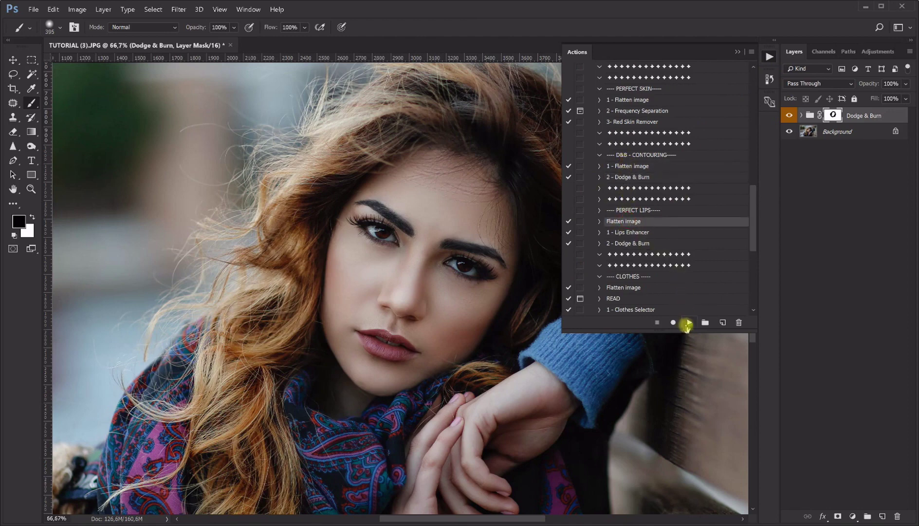
{"action": "left_click", "coordinate": [687, 323]}
{"action": "left_click", "coordinate": [630, 233]}
{"action": "left_click", "coordinate": [690, 323]}
{"action": "left_click", "coordinate": [737, 53]}
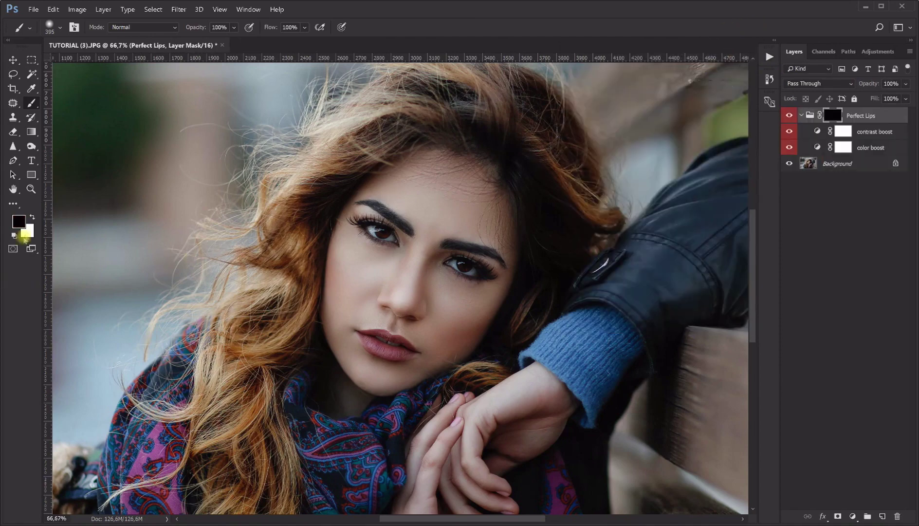
Reveal the Perfect Lips effect by painting the upper and lower lips white on the group's mask at 100% brush opacity.
{"action": "left_click", "coordinate": [30, 190]}
{"action": "left_click", "coordinate": [392, 342]}
{"action": "left_click", "coordinate": [392, 342]}
{"action": "left_click", "coordinate": [392, 343]}
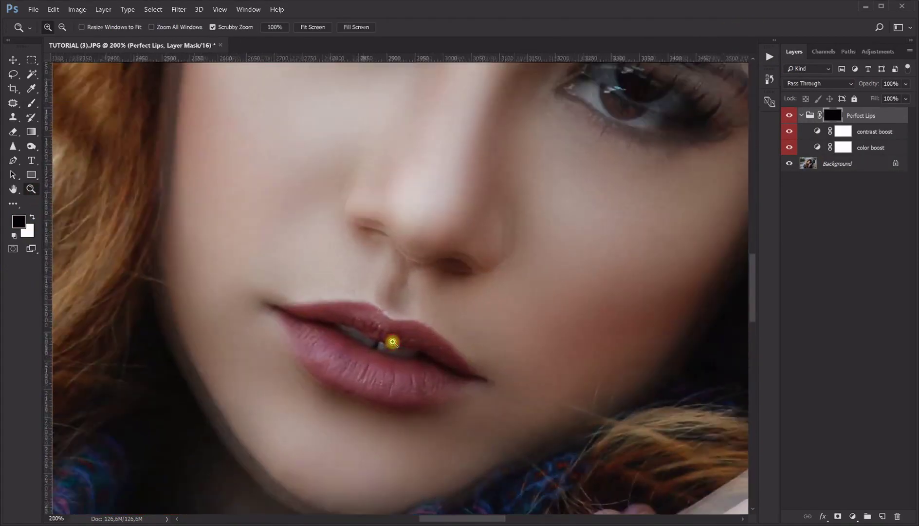
{"action": "left_click", "coordinate": [33, 103]}
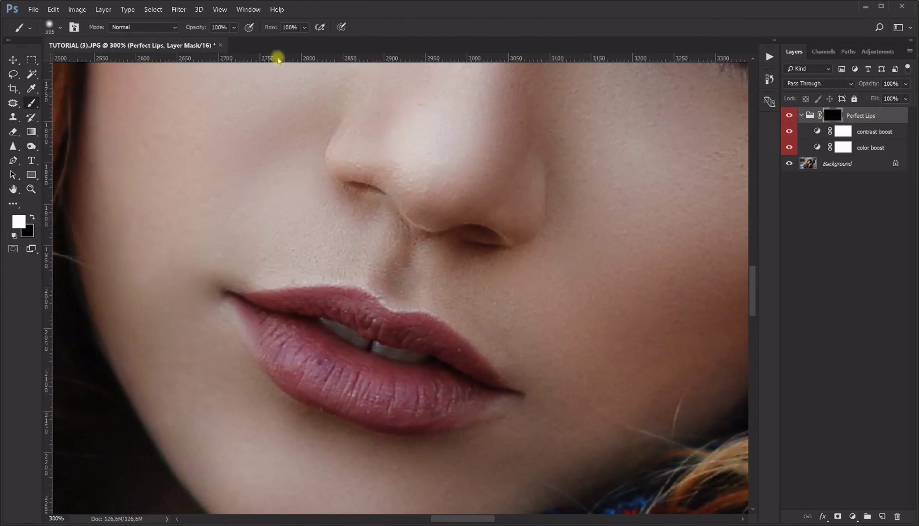
{"action": "left_click_drag", "start_coordinate": [383, 333], "coordinate": [121, 344]}
{"action": "mouse_move", "coordinate": [409, 374]}
{"action": "left_mouse_down"}
{"action": "mouse_move", "coordinate": [384, 369]}
{"action": "mouse_move", "coordinate": [347, 383]}
{"action": "left_mouse_up"}
{"action": "mouse_move", "coordinate": [248, 318]}
{"action": "left_mouse_down"}
{"action": "mouse_move", "coordinate": [258, 301]}
{"action": "mouse_move", "coordinate": [257, 325]}
{"action": "mouse_move", "coordinate": [287, 296]}
{"action": "mouse_move", "coordinate": [273, 347]}
{"action": "mouse_move", "coordinate": [292, 317]}
{"action": "mouse_move", "coordinate": [300, 352]}
{"action": "mouse_move", "coordinate": [309, 325]}
{"action": "mouse_move", "coordinate": [326, 345]}
{"action": "mouse_move", "coordinate": [313, 367]}
{"action": "mouse_move", "coordinate": [319, 389]}
{"action": "mouse_move", "coordinate": [329, 378]}
{"action": "mouse_move", "coordinate": [360, 377]}
{"action": "mouse_move", "coordinate": [344, 353]}
{"action": "mouse_move", "coordinate": [390, 370]}
{"action": "mouse_move", "coordinate": [374, 385]}
{"action": "mouse_move", "coordinate": [394, 408]}
{"action": "mouse_move", "coordinate": [376, 419]}
{"action": "mouse_move", "coordinate": [383, 406]}
{"action": "mouse_move", "coordinate": [419, 393]}
{"action": "mouse_move", "coordinate": [436, 412]}
{"action": "mouse_move", "coordinate": [445, 384]}
{"action": "mouse_move", "coordinate": [467, 397]}
{"action": "mouse_move", "coordinate": [467, 379]}
{"action": "mouse_move", "coordinate": [478, 379]}
{"action": "mouse_move", "coordinate": [431, 330]}
{"action": "mouse_move", "coordinate": [397, 336]}
{"action": "mouse_move", "coordinate": [358, 304]}
{"action": "mouse_move", "coordinate": [310, 294]}
{"action": "mouse_move", "coordinate": [295, 310]}
{"action": "mouse_move", "coordinate": [339, 307]}
{"action": "mouse_move", "coordinate": [385, 337]}
{"action": "mouse_move", "coordinate": [481, 334]}
{"action": "mouse_move", "coordinate": [347, 365]}
{"action": "mouse_move", "coordinate": [369, 379]}
{"action": "mouse_move", "coordinate": [439, 389]}
{"action": "mouse_move", "coordinate": [446, 403]}
{"action": "mouse_move", "coordinate": [476, 386]}
{"action": "left_mouse_up"}
Compare the lips with and without the Perfect Lips group, from the full image to a closer view of the face.
{"action": "left_click", "coordinate": [31, 189]}
{"action": "right_click", "coordinate": [225, 200]}
{"action": "left_click", "coordinate": [240, 207]}
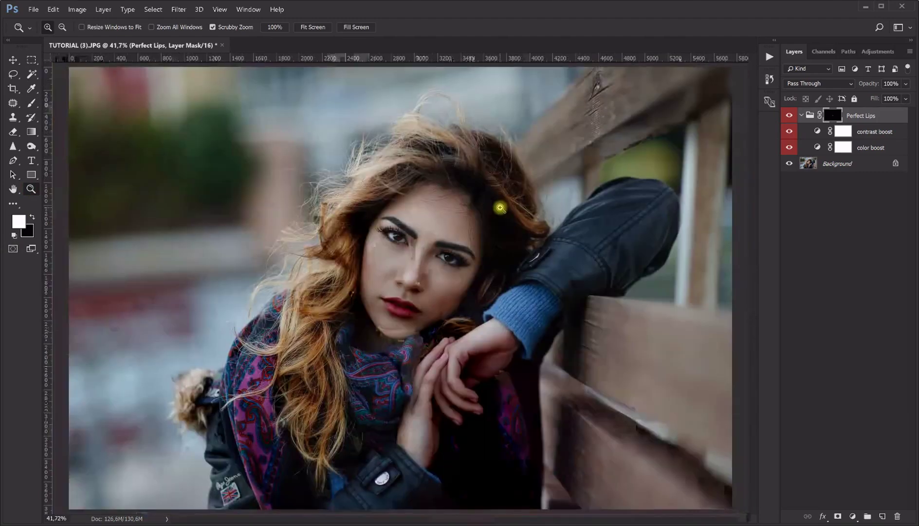
{"action": "left_click", "coordinate": [462, 197]}
{"action": "left_click", "coordinate": [789, 115]}
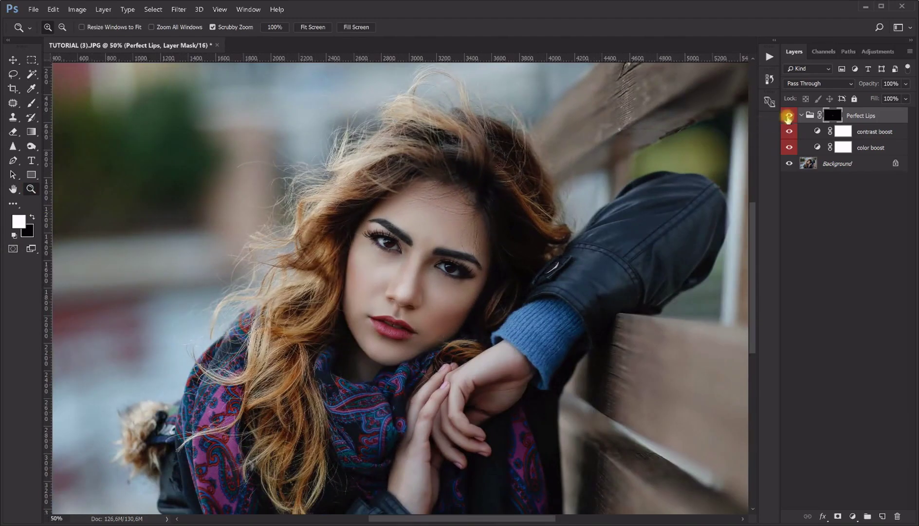
{"action": "left_click", "coordinate": [790, 115]}
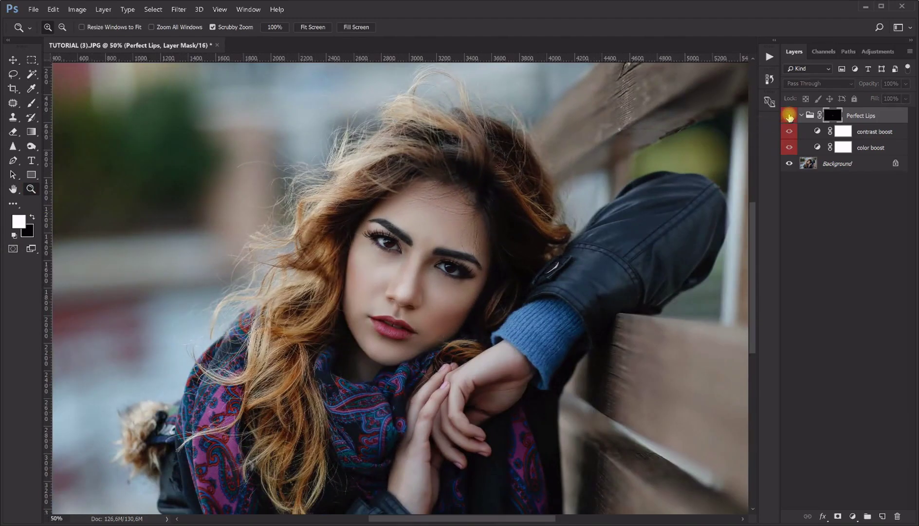
{"action": "left_click", "coordinate": [422, 298]}
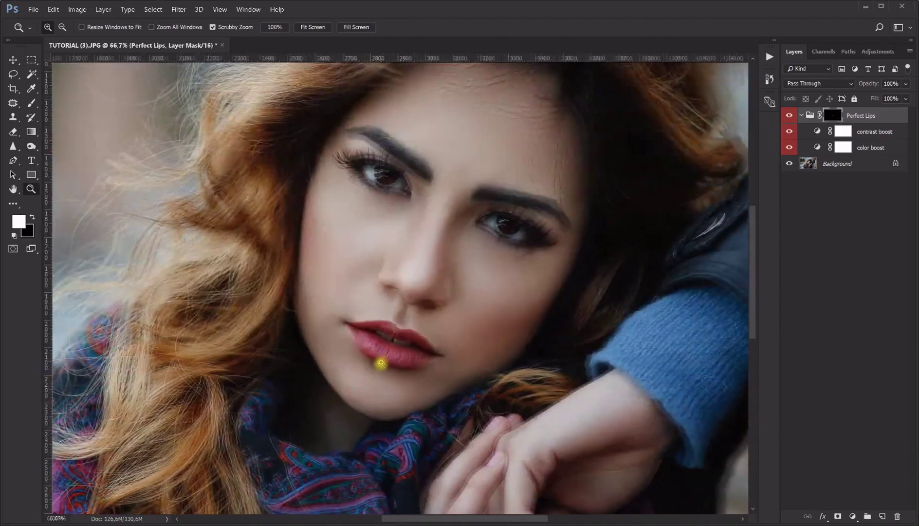
{"action": "left_click", "coordinate": [381, 361]}
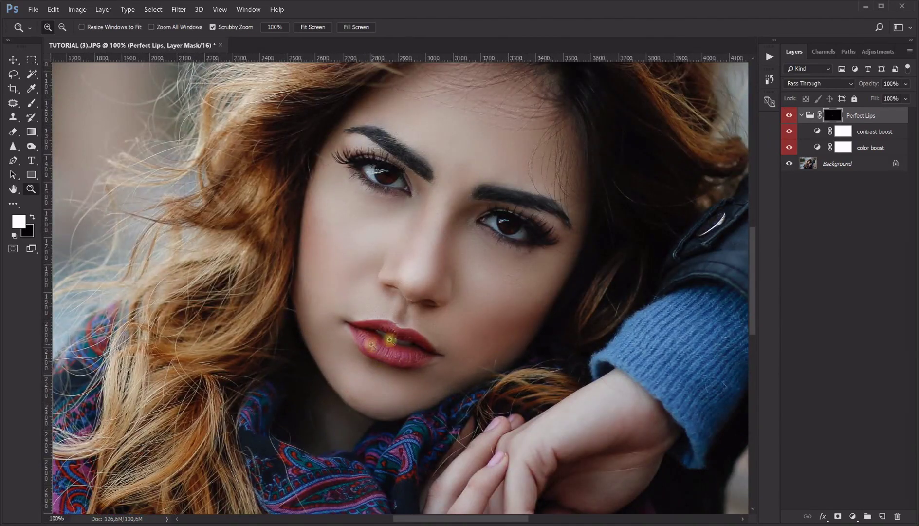
{"action": "left_click", "coordinate": [789, 115]}
Try the Perfect Lips group at 62% opacity, restore it to 100%, and toggle its visibility to compare.
{"action": "left_click", "coordinate": [906, 84]}
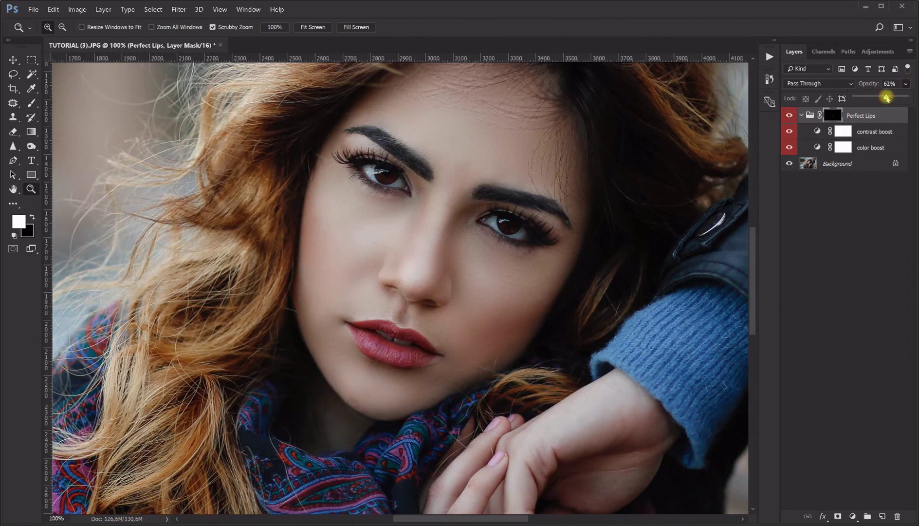
{"action": "left_click_drag", "start_coordinate": [886, 98], "coordinate": [906, 97]}
{"action": "left_click", "coordinate": [789, 115]}
{"action": "left_click", "coordinate": [787, 116]}
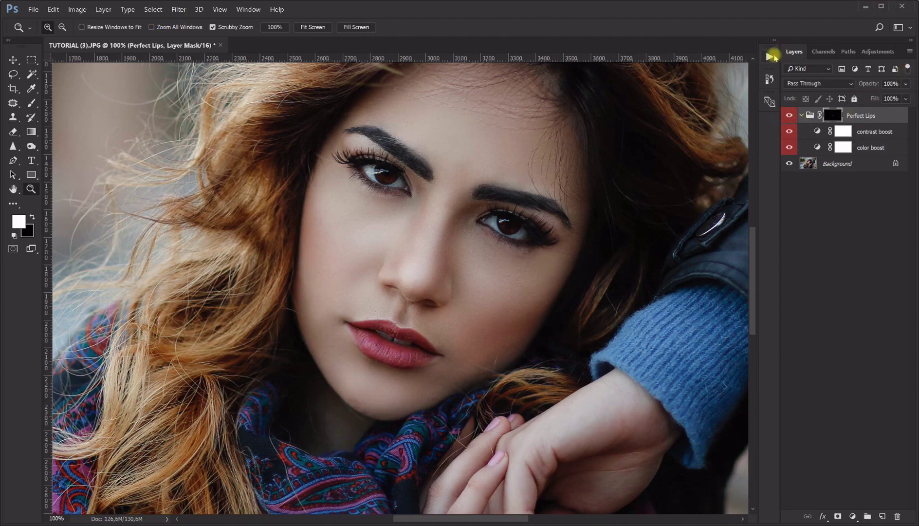
Run the 2 - Dodge & Burn action from the Perfect Lips set and target the DODGE mask with a white brush at 20% opacity.
{"action": "left_click", "coordinate": [770, 56]}
{"action": "left_click", "coordinate": [641, 243]}
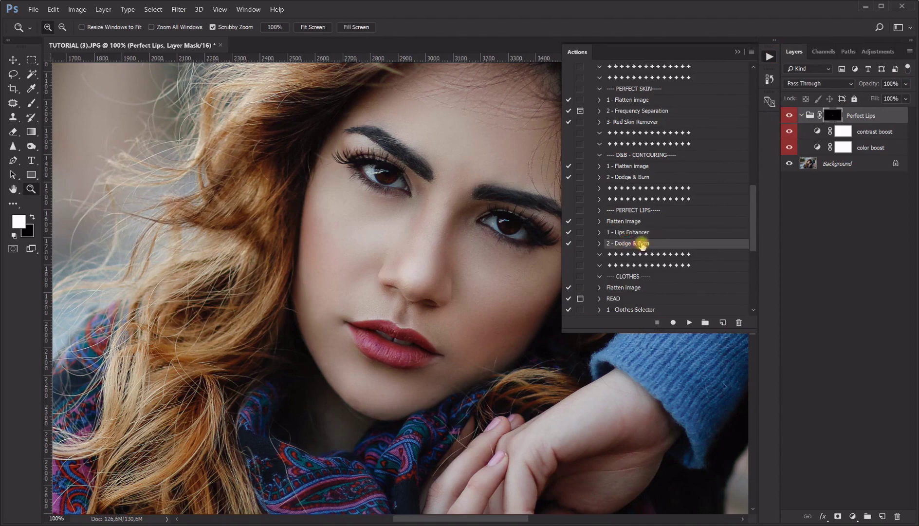
{"action": "left_click", "coordinate": [687, 323]}
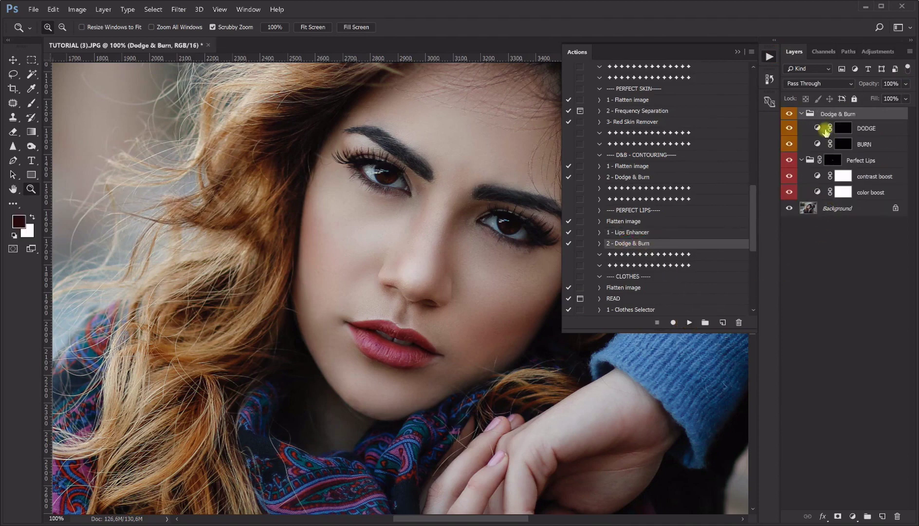
{"action": "left_click", "coordinate": [841, 129]}
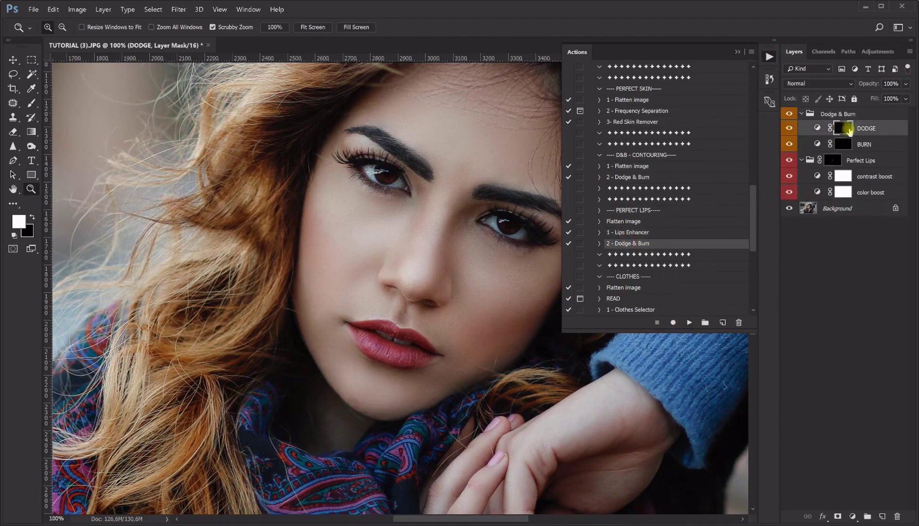
{"action": "left_click", "coordinate": [30, 104]}
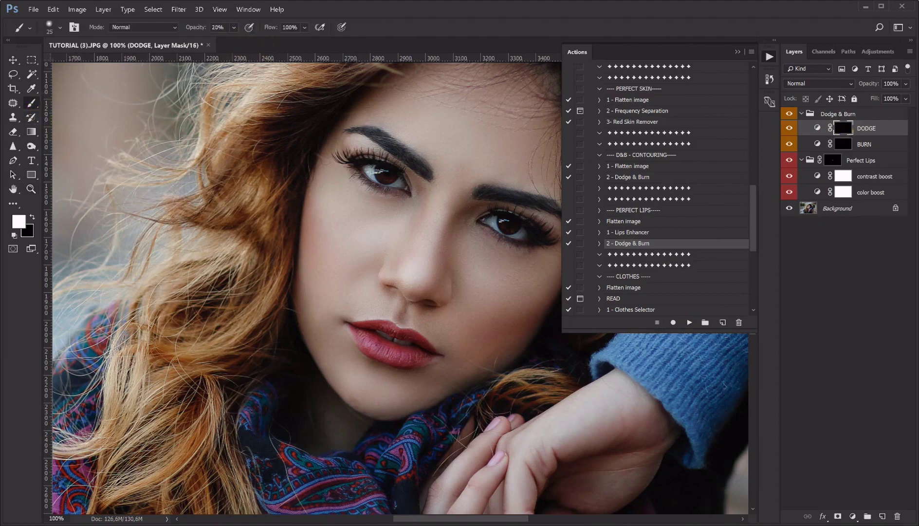
Brighten the highlights of the lower and upper lips by painting white on the DODGE mask at 20% brush opacity.
{"action": "left_click", "coordinate": [31, 189]}
{"action": "left_click_drag", "start_coordinate": [390, 356], "coordinate": [456, 345]}
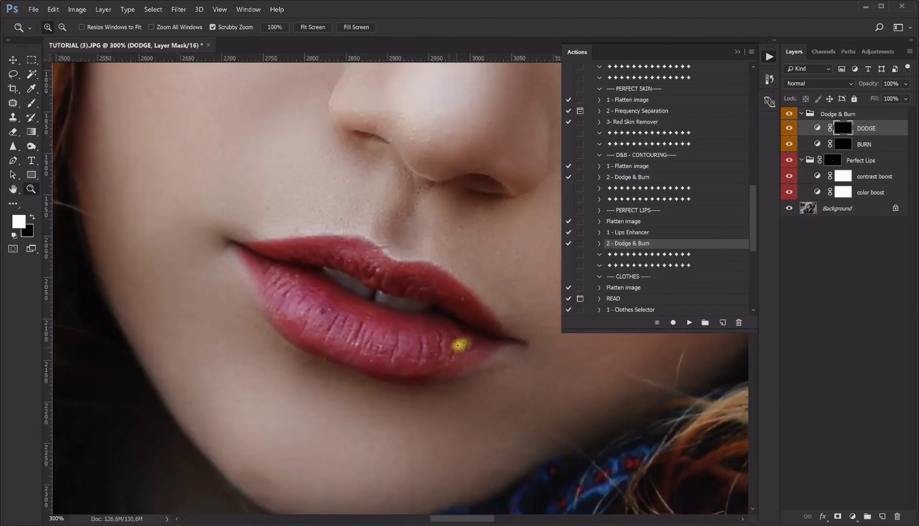
{"action": "left_click", "coordinate": [738, 52]}
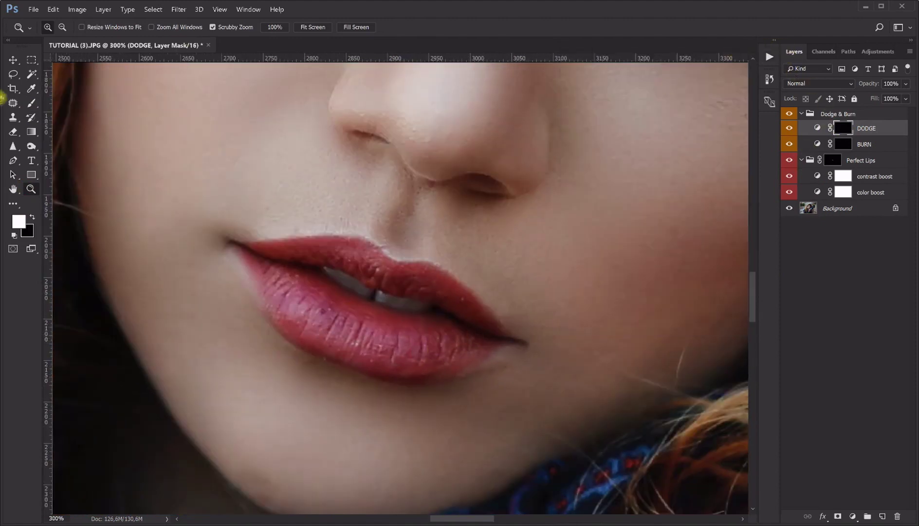
{"action": "left_click", "coordinate": [30, 103]}
{"action": "left_click_drag", "start_coordinate": [385, 334], "coordinate": [402, 328]}
{"action": "mouse_move", "coordinate": [287, 290]}
{"action": "left_mouse_down"}
{"action": "mouse_move", "coordinate": [351, 331]}
{"action": "mouse_move", "coordinate": [415, 343]}
{"action": "mouse_move", "coordinate": [451, 335]}
{"action": "mouse_move", "coordinate": [406, 302]}
{"action": "mouse_move", "coordinate": [356, 319]}
{"action": "mouse_move", "coordinate": [349, 312]}
{"action": "left_mouse_up"}
{"action": "mouse_move", "coordinate": [317, 253]}
{"action": "left_mouse_down"}
{"action": "mouse_move", "coordinate": [324, 265]}
{"action": "mouse_move", "coordinate": [325, 251]}
{"action": "left_mouse_up"}
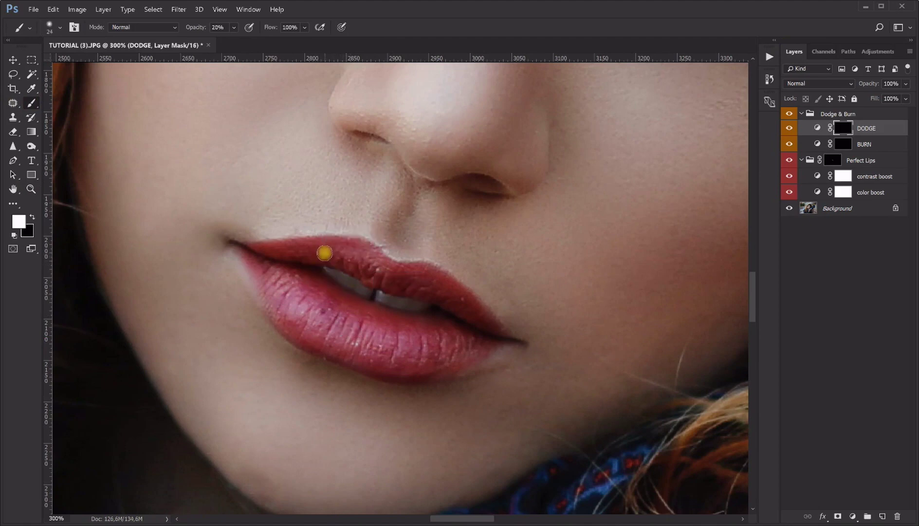
{"action": "mouse_move", "coordinate": [400, 274]}
{"action": "left_mouse_down"}
{"action": "mouse_move", "coordinate": [437, 280]}
{"action": "mouse_move", "coordinate": [449, 301]}
{"action": "left_mouse_up"}
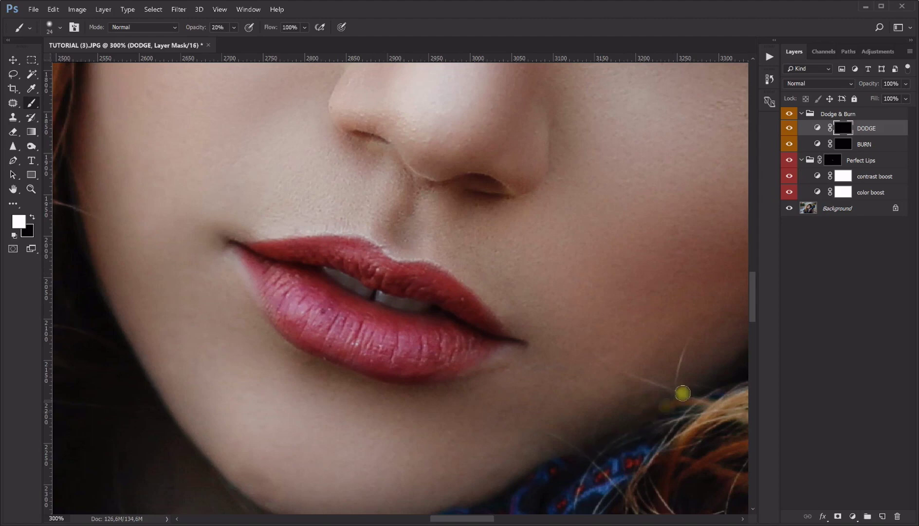
Compare the lips with and without the DODGE layer.
{"action": "left_click", "coordinate": [789, 129]}
{"action": "left_click", "coordinate": [789, 130]}
{"action": "left_click", "coordinate": [789, 129]}
{"action": "left_click", "coordinate": [790, 129]}
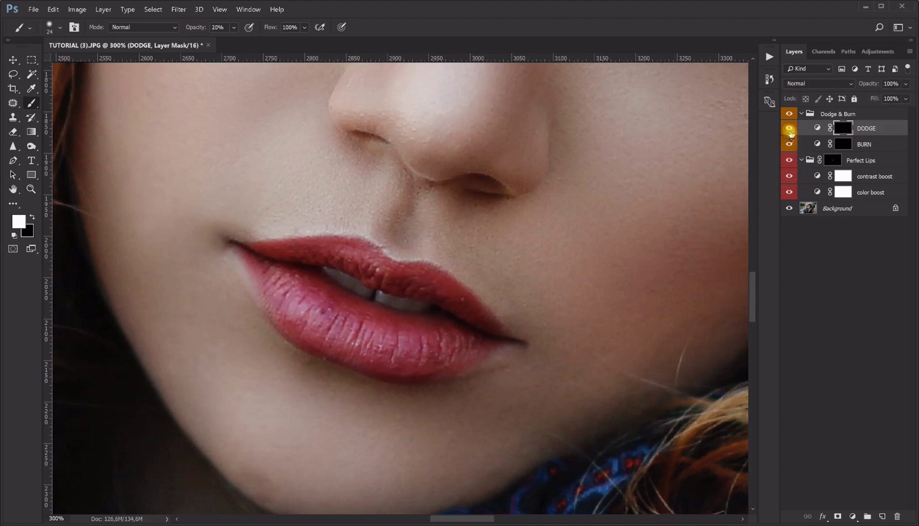
Darken the lower lip's edge and the inner lip line by painting white on the BURN mask at 20% brush opacity.
{"action": "left_click", "coordinate": [842, 146]}
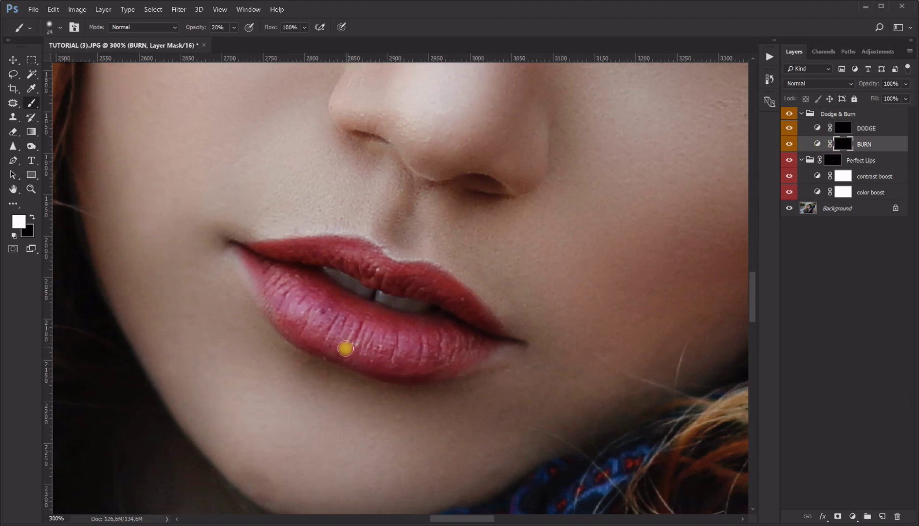
{"action": "right_click", "coordinate": [326, 353], "text": "alt"}
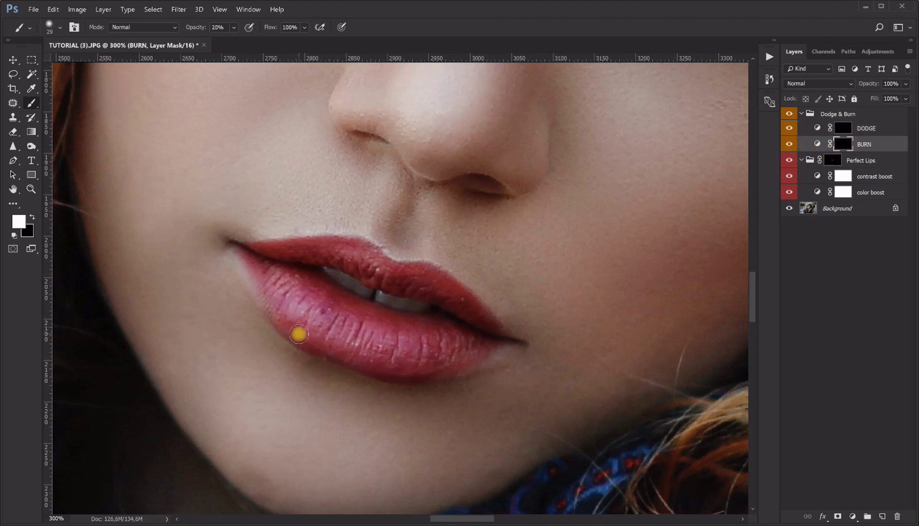
{"action": "right_click", "coordinate": [288, 330], "text": "alt"}
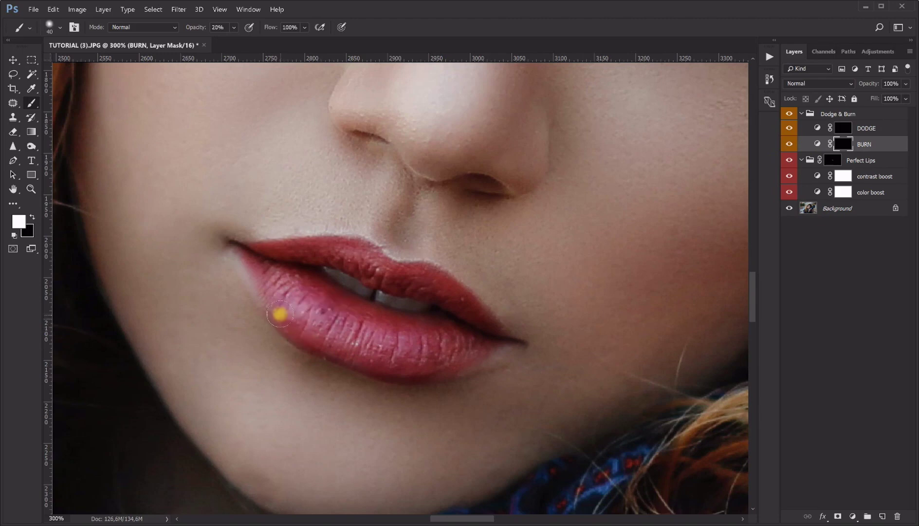
{"action": "mouse_move", "coordinate": [299, 336]}
{"action": "left_mouse_down"}
{"action": "mouse_move", "coordinate": [348, 366]}
{"action": "mouse_move", "coordinate": [435, 371]}
{"action": "left_mouse_up"}
{"action": "mouse_move", "coordinate": [335, 282]}
{"action": "left_mouse_down"}
{"action": "mouse_move", "coordinate": [322, 273]}
{"action": "mouse_move", "coordinate": [349, 300]}
{"action": "mouse_move", "coordinate": [419, 320]}
{"action": "left_mouse_up"}
{"action": "mouse_move", "coordinate": [436, 314]}
{"action": "left_mouse_down"}
{"action": "mouse_move", "coordinate": [403, 290]}
{"action": "mouse_move", "coordinate": [386, 302]}
{"action": "mouse_move", "coordinate": [330, 269]}
{"action": "mouse_move", "coordinate": [308, 267]}
{"action": "mouse_move", "coordinate": [339, 264]}
{"action": "mouse_move", "coordinate": [450, 312]}
{"action": "mouse_move", "coordinate": [336, 243]}
{"action": "mouse_move", "coordinate": [435, 270]}
{"action": "mouse_move", "coordinate": [466, 304]}
{"action": "mouse_move", "coordinate": [426, 351]}
{"action": "left_mouse_up"}
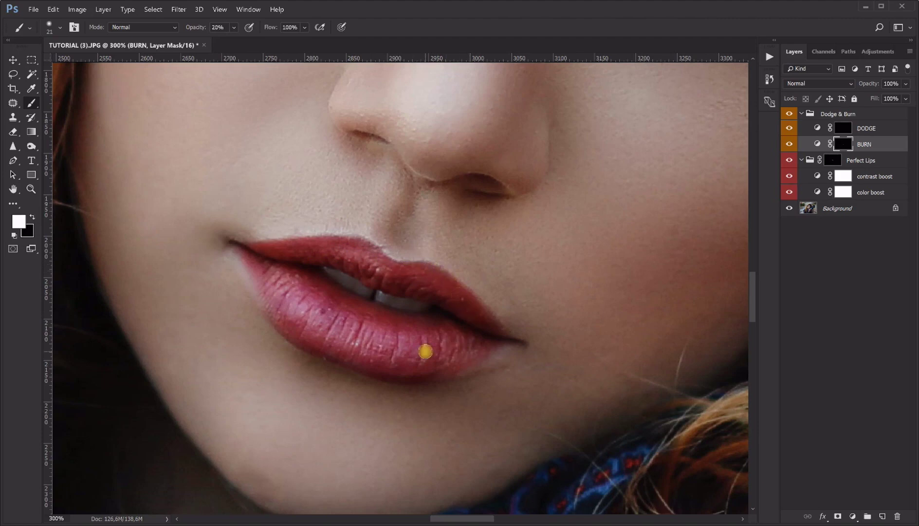
Set the Dodge & Burn group's opacity to 42% and compare the lips with and without the group.
{"action": "left_click", "coordinate": [31, 188]}
{"action": "right_click", "coordinate": [300, 204]}
{"action": "left_click", "coordinate": [317, 222]}
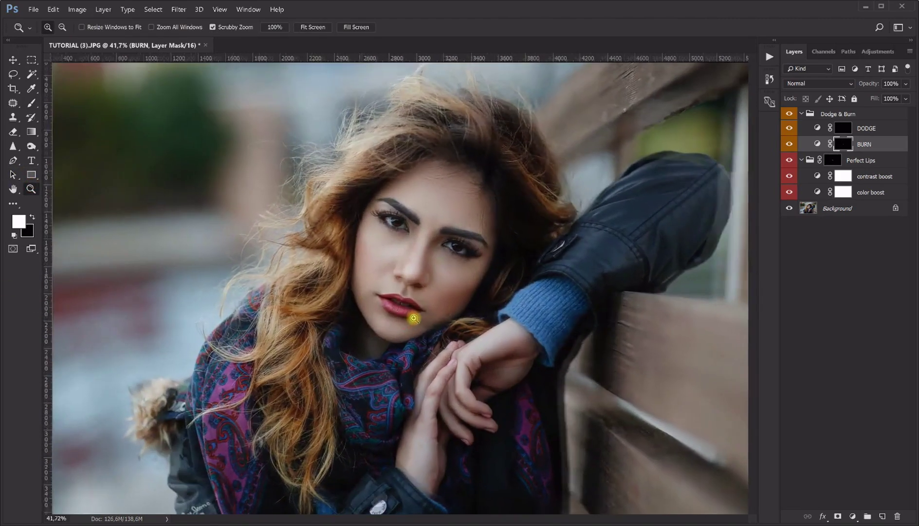
{"action": "left_click_drag", "start_coordinate": [413, 318], "coordinate": [412, 309]}
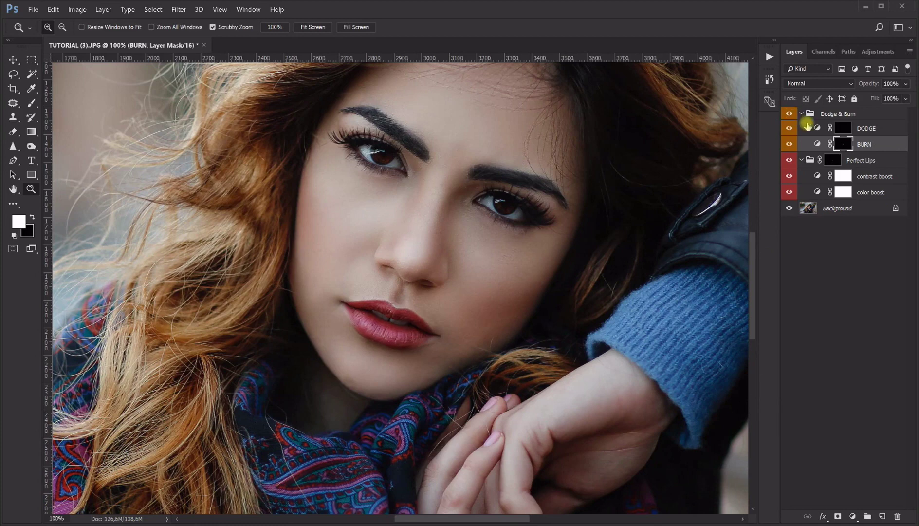
{"action": "left_click", "coordinate": [846, 116]}
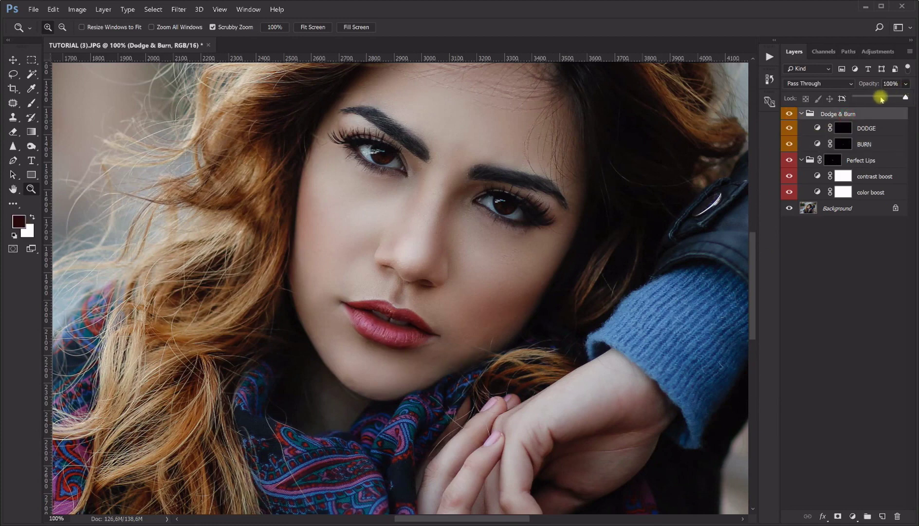
{"action": "left_click", "coordinate": [789, 114]}
{"action": "left_click", "coordinate": [790, 114]}
{"action": "left_click", "coordinate": [789, 114]}
{"action": "left_click", "coordinate": [789, 113]}
{"action": "left_click", "coordinate": [789, 114]}
{"action": "left_click", "coordinate": [789, 114]}
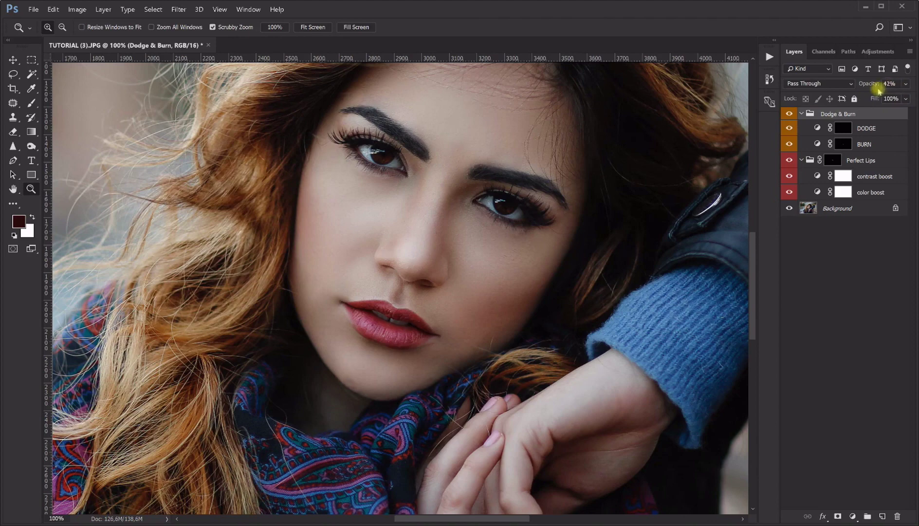
{"action": "left_click", "coordinate": [791, 115]}
{"action": "left_click", "coordinate": [790, 116]}
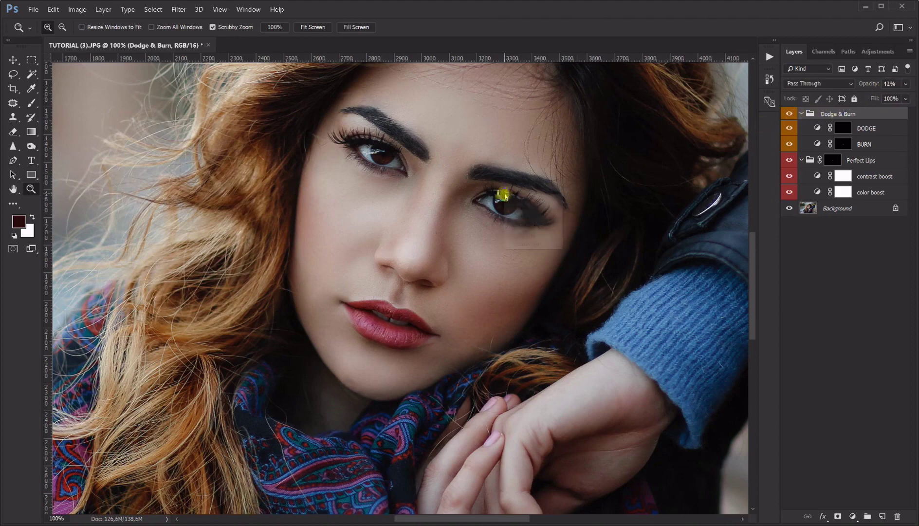
Merge all layers by running the Flatten image action from the Perfect Lips set.
{"action": "key", "text": "ctrl+0"}
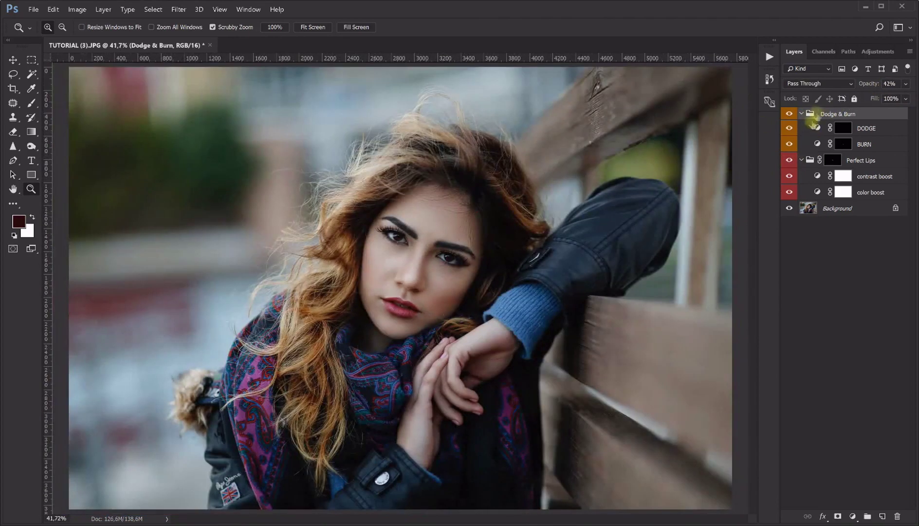
{"action": "left_click", "coordinate": [769, 57]}
{"action": "scroll", "coordinate": [639, 226], "scroll_direction": "down", "scroll_amount": 1}
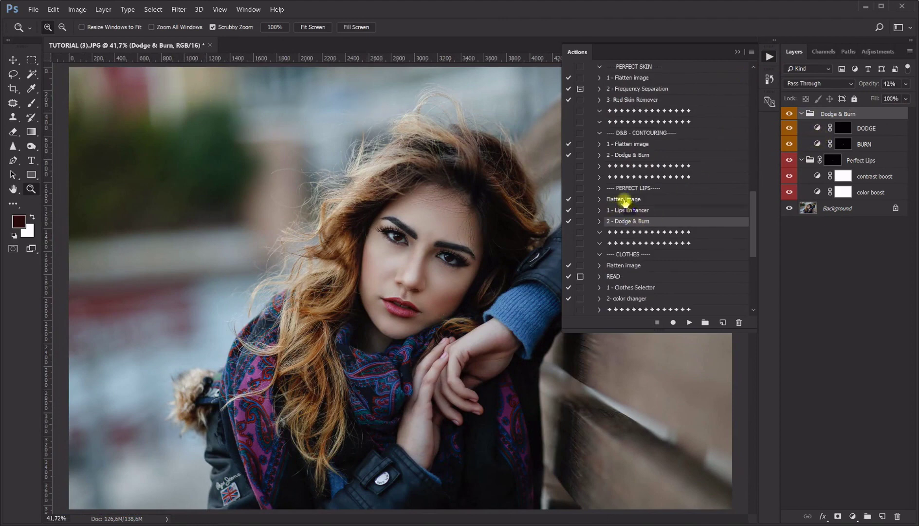
{"action": "left_click", "coordinate": [625, 201]}
{"action": "left_click", "coordinate": [688, 323]}
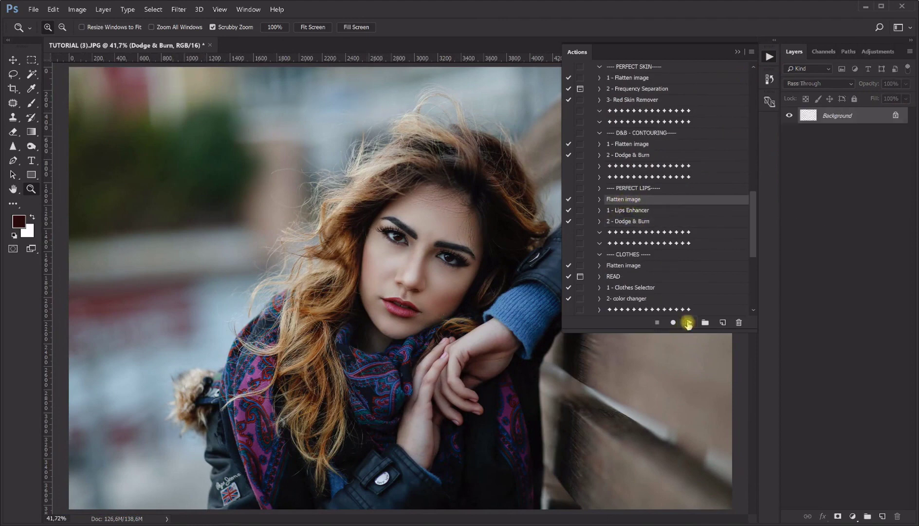
{"action": "scroll", "coordinate": [628, 229], "scroll_direction": "down", "scroll_amount": 2}
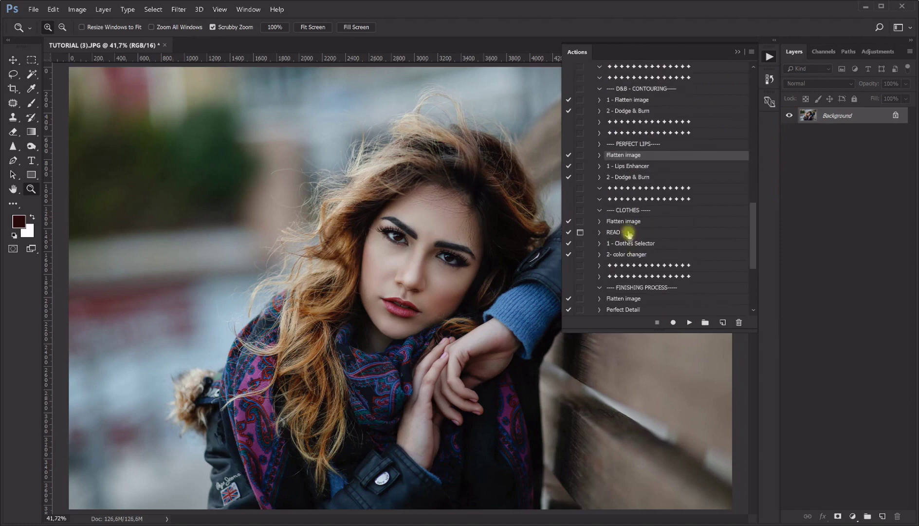
{"action": "left_click", "coordinate": [737, 52]}
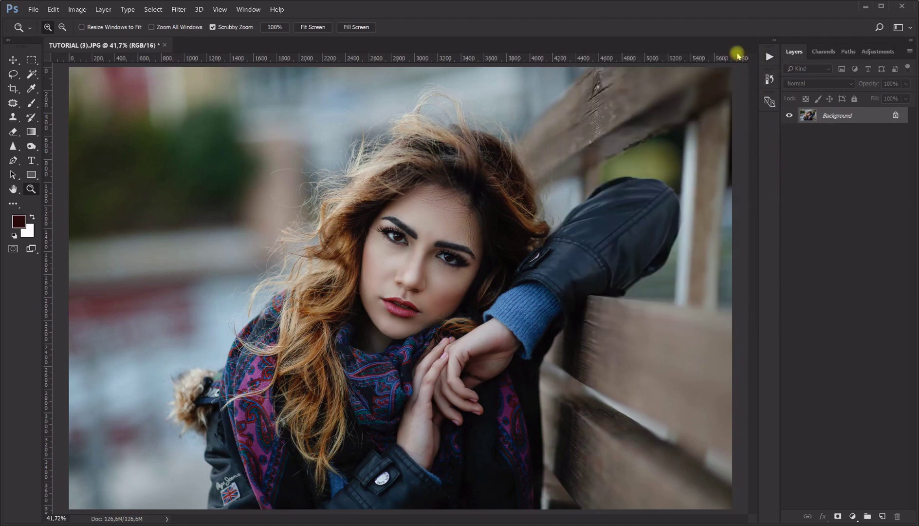
{"action": "right_click", "coordinate": [379, 321]}
{"action": "left_click", "coordinate": [399, 318]}
{"action": "right_click", "coordinate": [87, 181]}
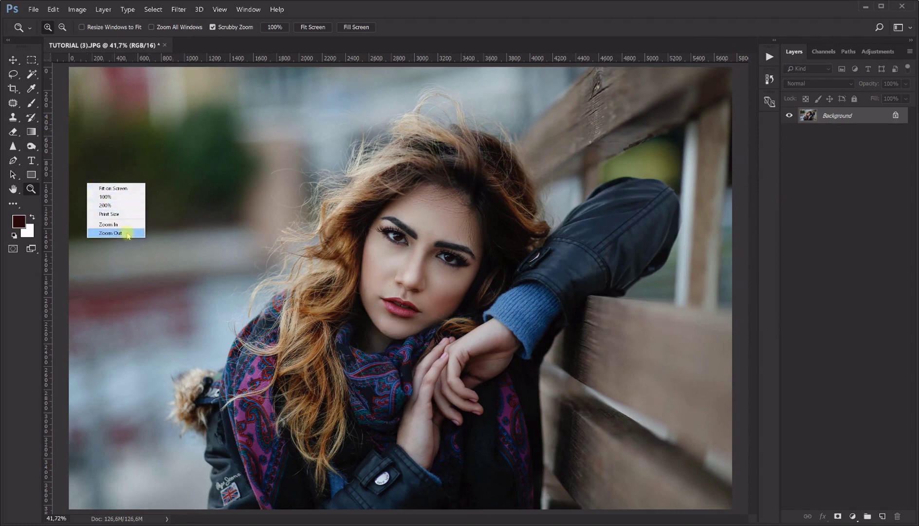
{"action": "left_click", "coordinate": [127, 234]}
{"action": "right_click", "coordinate": [460, 191]}
{"action": "left_click", "coordinate": [465, 196]}
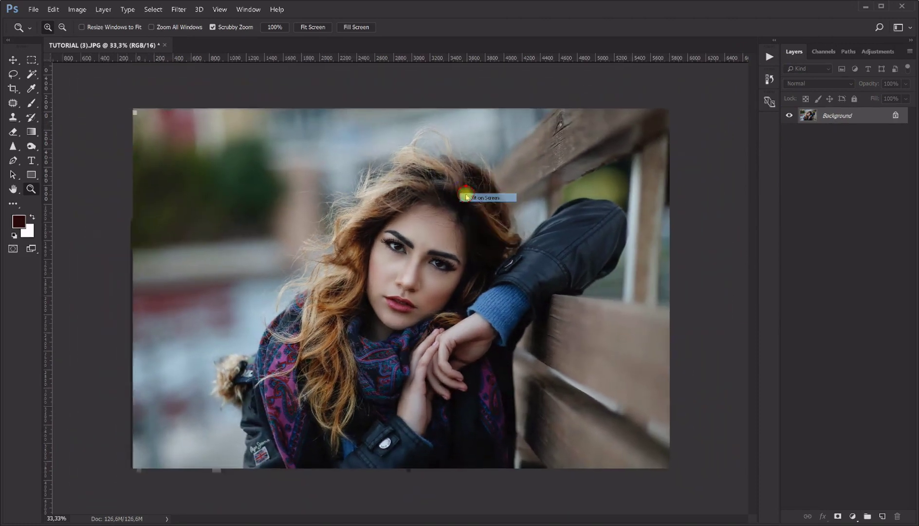
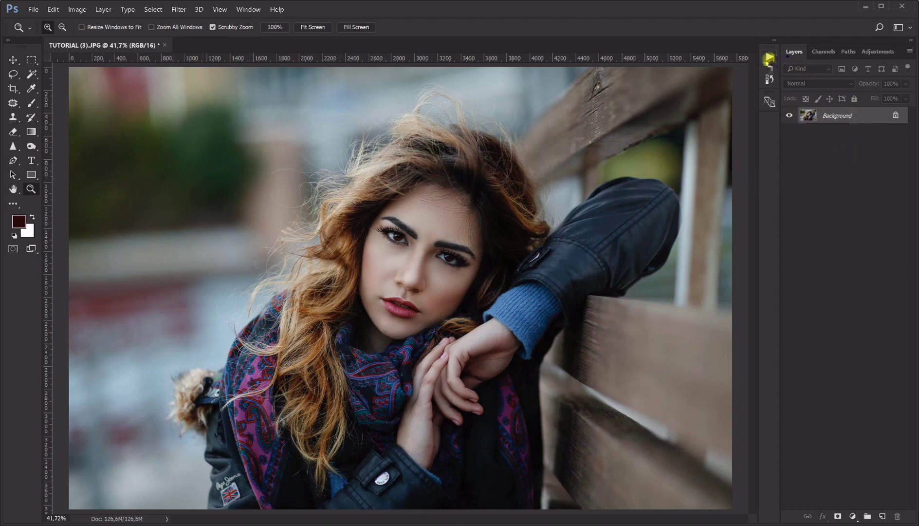
Run the brown-tone action from the first InfraBrown action set and dismiss its instruction message.
{"action": "left_click", "coordinate": [769, 58]}
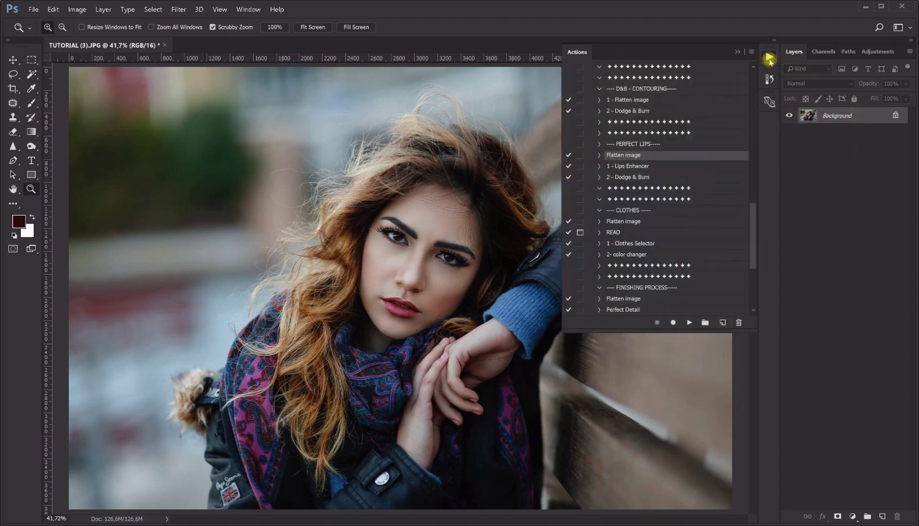
{"action": "left_click_drag", "start_coordinate": [752, 213], "coordinate": [760, 112]}
{"action": "left_click", "coordinate": [591, 240]}
{"action": "scroll", "coordinate": [616, 144], "scroll_direction": "up", "scroll_amount": 1}
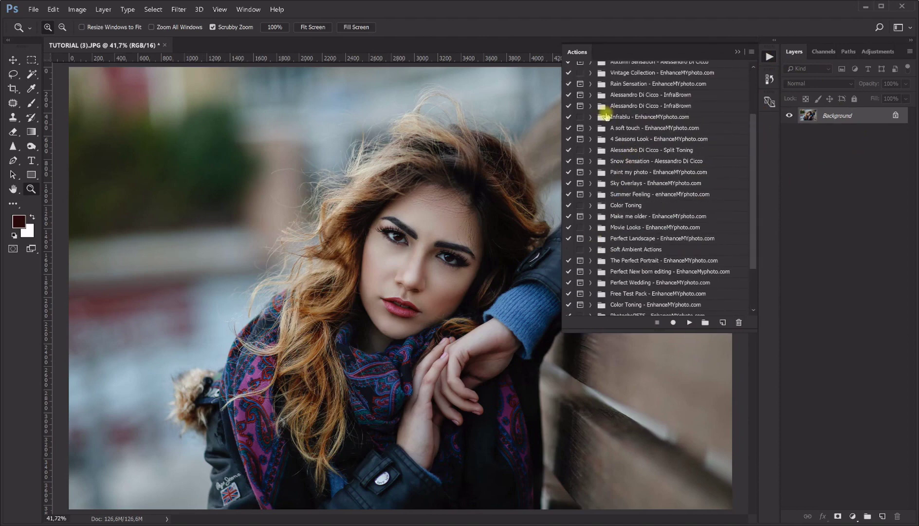
{"action": "scroll", "coordinate": [618, 129], "scroll_direction": "up", "scroll_amount": 1}
{"action": "left_click", "coordinate": [614, 107]}
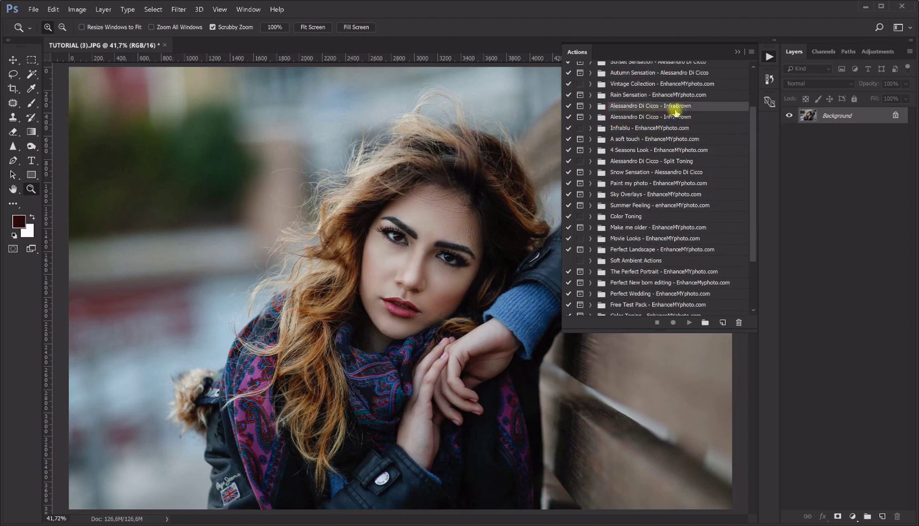
{"action": "left_click", "coordinate": [591, 105]}
{"action": "left_click", "coordinate": [617, 117]}
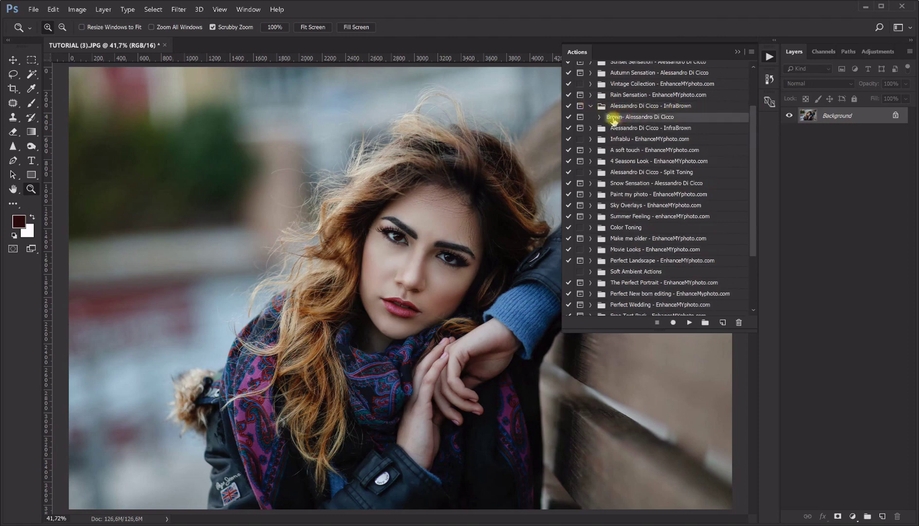
{"action": "left_click", "coordinate": [688, 322]}
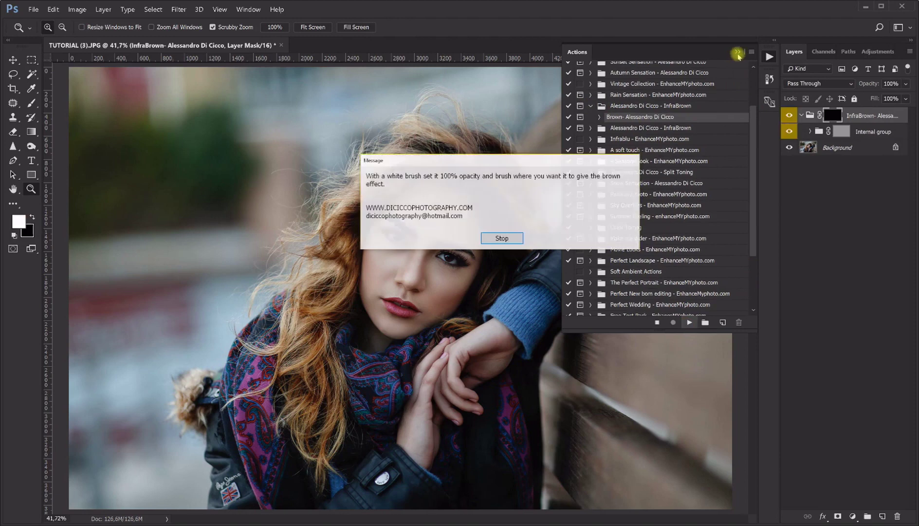
{"action": "left_click", "coordinate": [512, 237]}
{"action": "left_click", "coordinate": [737, 51]}
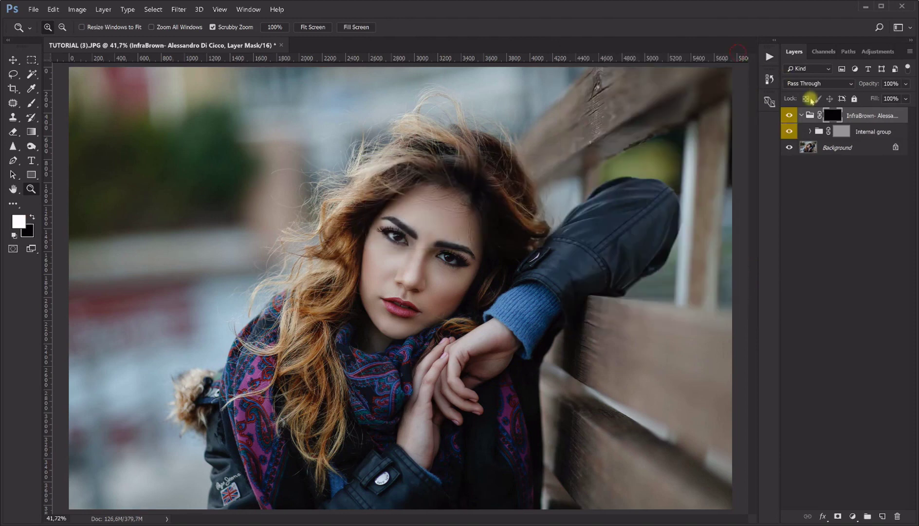
Reveal the InfraBrown effect over the background by painting its group mask white at 100% brush opacity, and compare with the group hidden.
{"action": "left_click", "coordinate": [802, 117]}
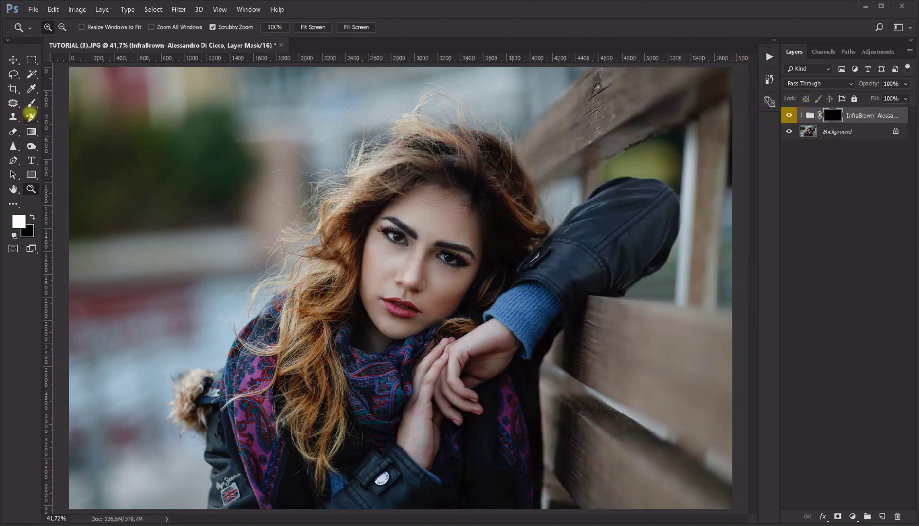
{"action": "left_click", "coordinate": [32, 103]}
{"action": "left_click", "coordinate": [233, 27]}
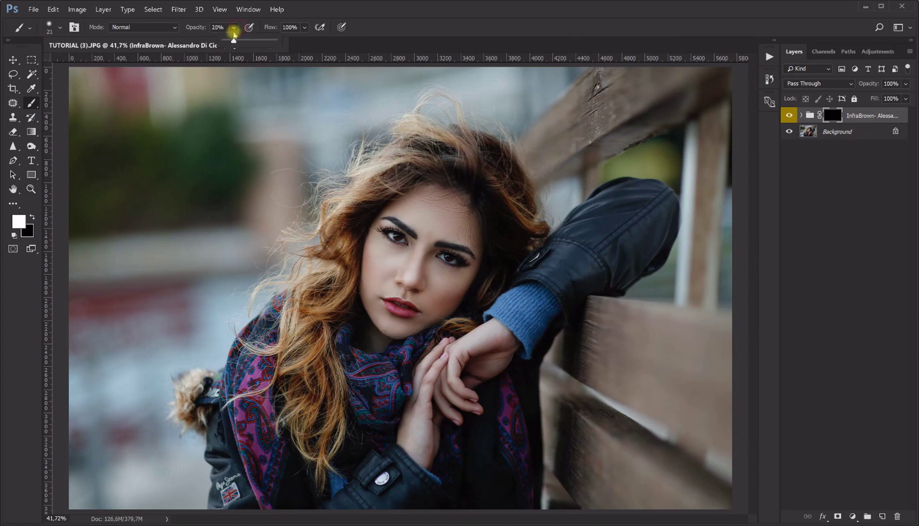
{"action": "left_click_drag", "start_coordinate": [252, 46], "coordinate": [379, 34]}
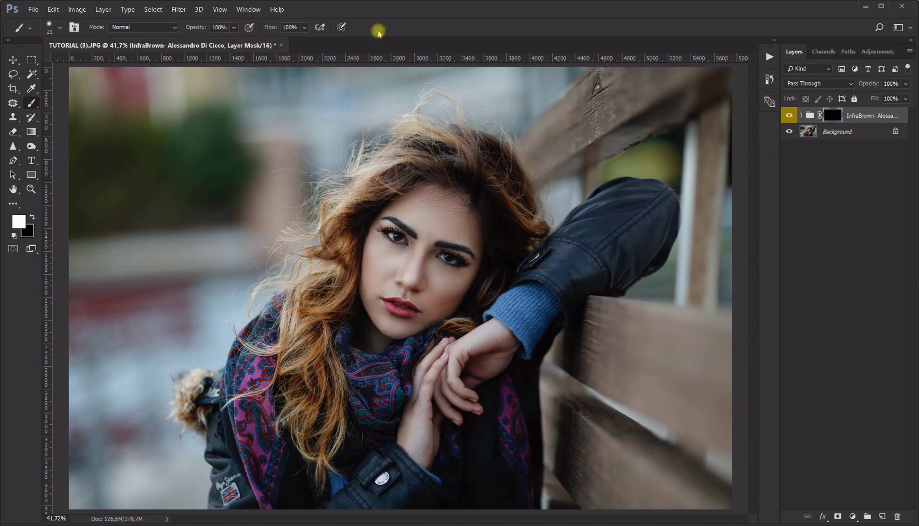
{"action": "mouse_move", "coordinate": [203, 265]}
{"action": "left_mouse_down"}
{"action": "mouse_move", "coordinate": [273, 248]}
{"action": "mouse_move", "coordinate": [272, 239]}
{"action": "left_mouse_up"}
{"action": "mouse_move", "coordinate": [251, 168]}
{"action": "left_mouse_down"}
{"action": "mouse_move", "coordinate": [132, 284]}
{"action": "mouse_move", "coordinate": [164, 134]}
{"action": "mouse_move", "coordinate": [89, 156]}
{"action": "left_mouse_up"}
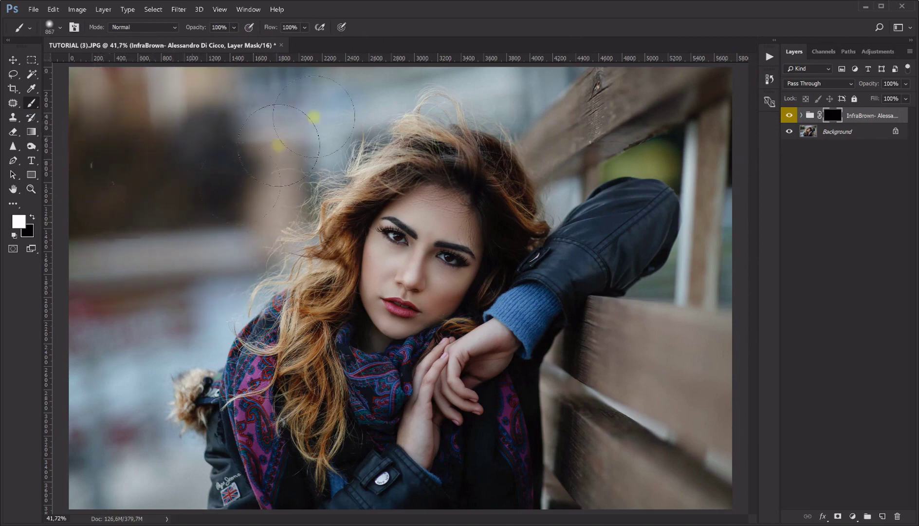
{"action": "mouse_move", "coordinate": [206, 307]}
{"action": "left_mouse_down"}
{"action": "mouse_move", "coordinate": [106, 374]}
{"action": "mouse_move", "coordinate": [70, 370]}
{"action": "mouse_move", "coordinate": [126, 482]}
{"action": "mouse_move", "coordinate": [158, 482]}
{"action": "left_mouse_up"}
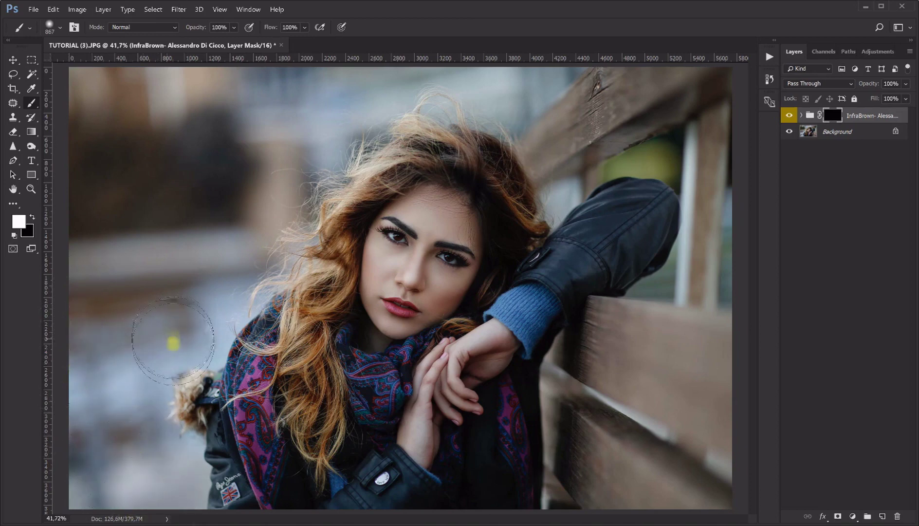
{"action": "mouse_move", "coordinate": [452, 73]}
{"action": "left_mouse_down"}
{"action": "mouse_move", "coordinate": [547, 80]}
{"action": "mouse_move", "coordinate": [577, 135]}
{"action": "mouse_move", "coordinate": [608, 126]}
{"action": "mouse_move", "coordinate": [648, 149]}
{"action": "mouse_move", "coordinate": [723, 141]}
{"action": "mouse_move", "coordinate": [674, 293]}
{"action": "mouse_move", "coordinate": [705, 287]}
{"action": "mouse_move", "coordinate": [681, 339]}
{"action": "mouse_move", "coordinate": [610, 421]}
{"action": "mouse_move", "coordinate": [589, 389]}
{"action": "mouse_move", "coordinate": [561, 466]}
{"action": "mouse_move", "coordinate": [606, 464]}
{"action": "mouse_move", "coordinate": [744, 401]}
{"action": "mouse_move", "coordinate": [761, 291]}
{"action": "left_mouse_up"}
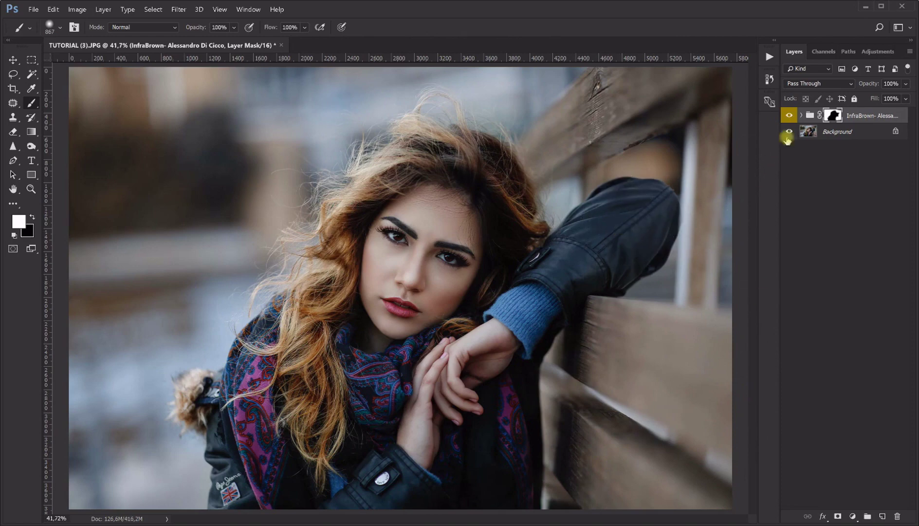
{"action": "left_click", "coordinate": [790, 115]}
{"action": "left_click", "coordinate": [790, 116]}
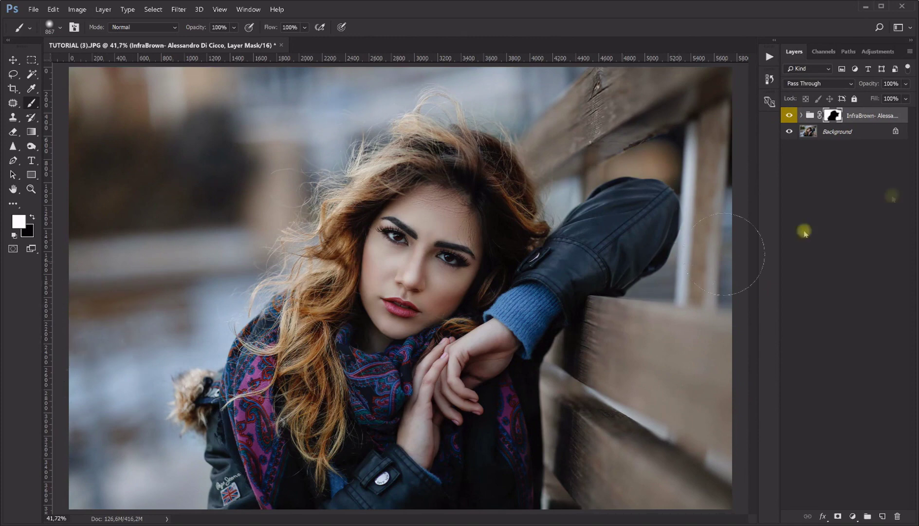
Compare the background with and without the InfraBrown group, keep the group visible, and flatten the image.
{"action": "left_click", "coordinate": [789, 116]}
{"action": "left_click", "coordinate": [789, 115]}
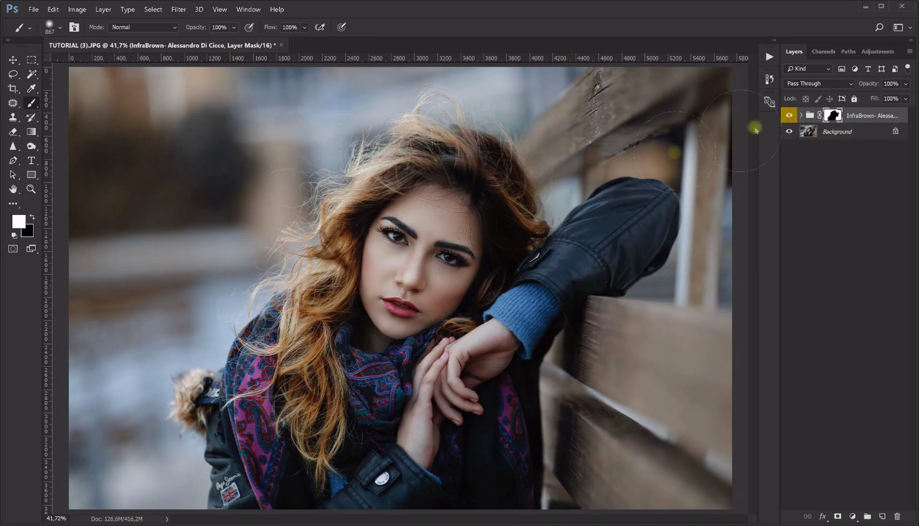
{"action": "left_click", "coordinate": [789, 116]}
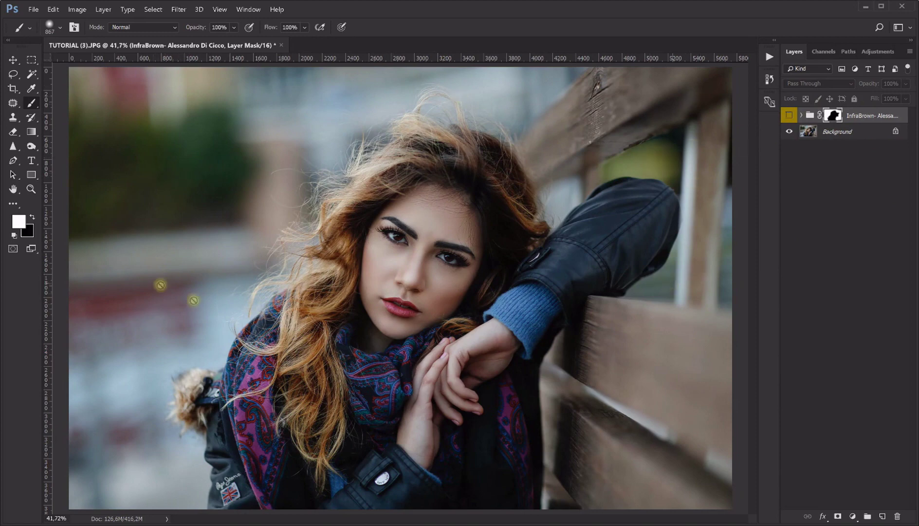
{"action": "left_click", "coordinate": [790, 115]}
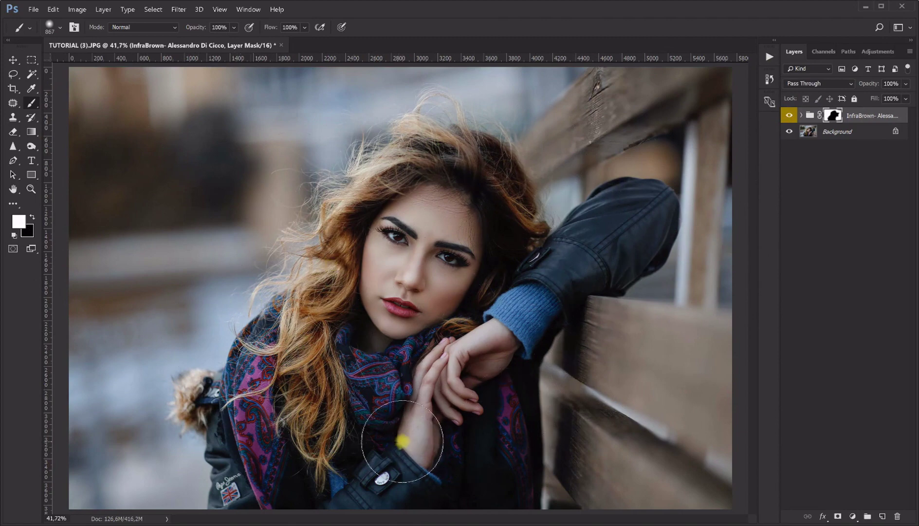
{"action": "left_click", "coordinate": [103, 10]}
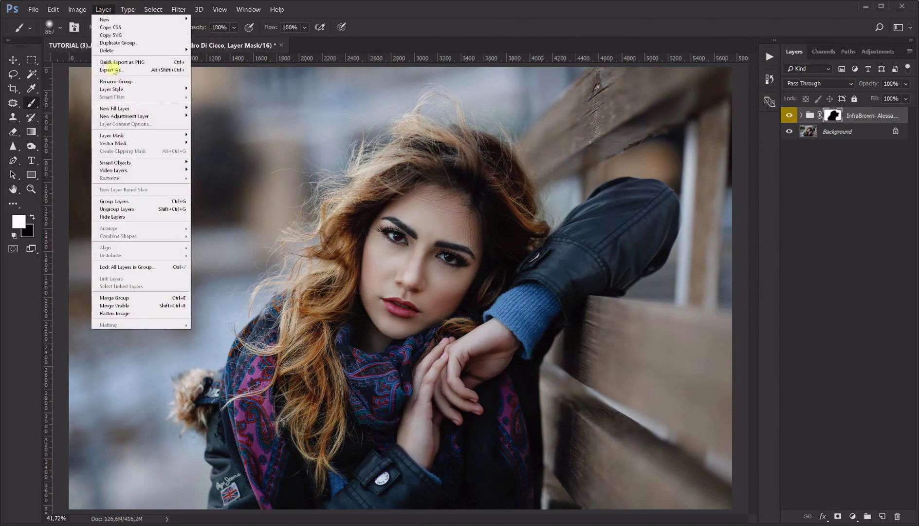
{"action": "left_click", "coordinate": [117, 314]}
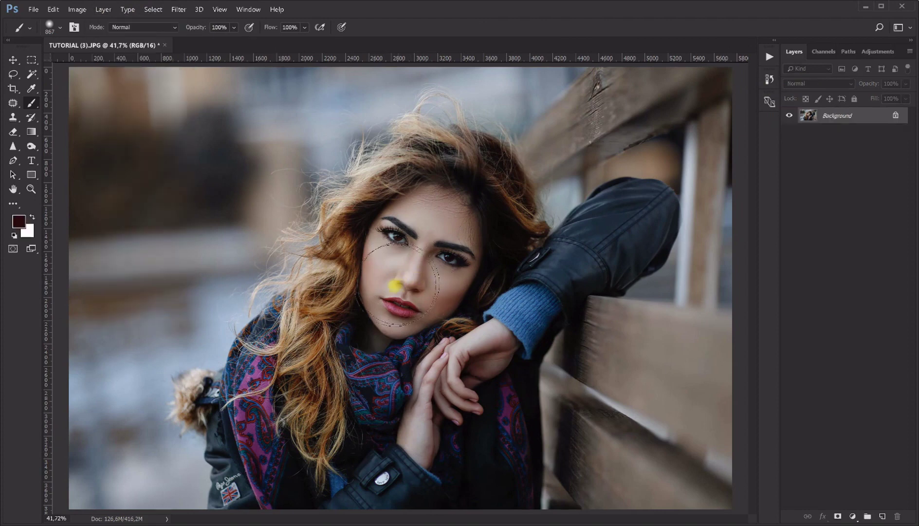
Open the image in the Nik Collection's Color Efex Pro 4 filter and choose the Pro Contrast effect.
{"action": "left_click", "coordinate": [186, 7]}
{"action": "mouse_move", "coordinate": [220, 196]}
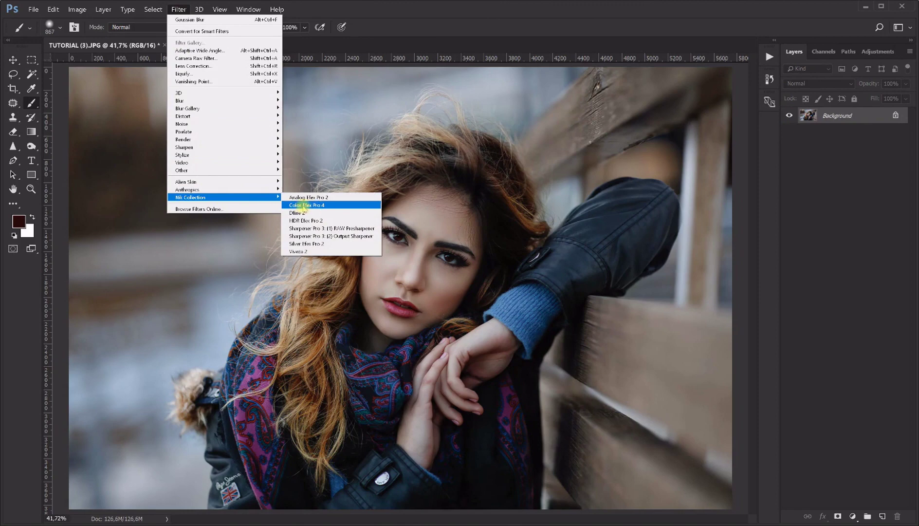
{"action": "left_click", "coordinate": [304, 206]}
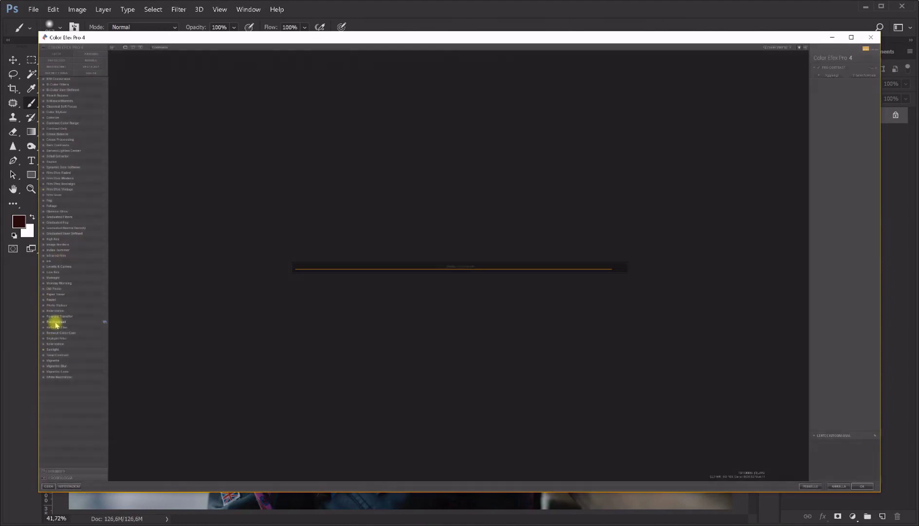
{"action": "left_click", "coordinate": [56, 322]}
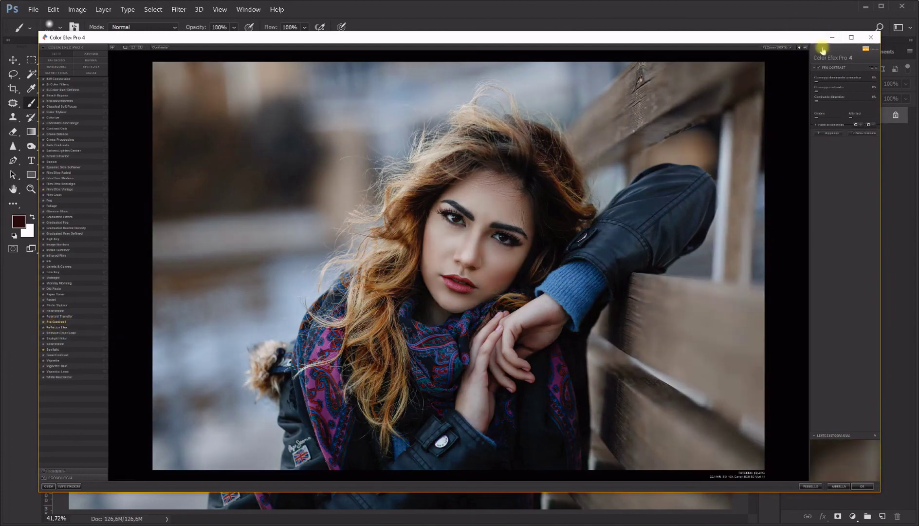
Preview the dynamic contrast at different strengths up to maximum, settle on a low amount, and apply the Pro Contrast effect.
{"action": "left_click_drag", "start_coordinate": [820, 38], "coordinate": [817, 37]}
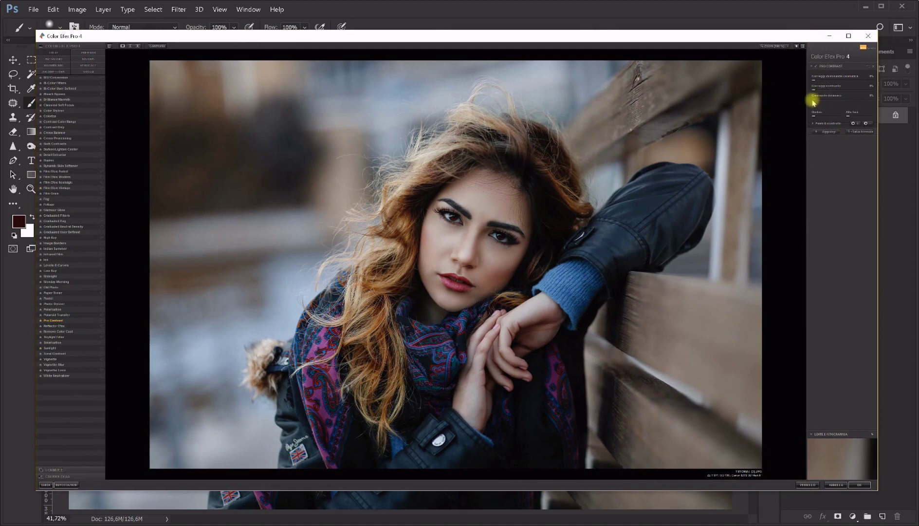
{"action": "left_click_drag", "start_coordinate": [818, 102], "coordinate": [835, 101]}
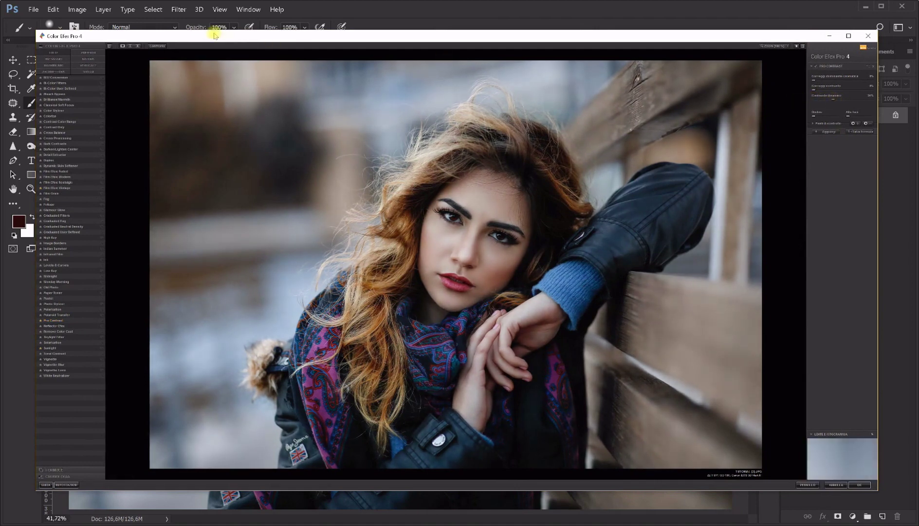
{"action": "left_click", "coordinate": [153, 46]}
{"action": "left_click", "coordinate": [153, 47]}
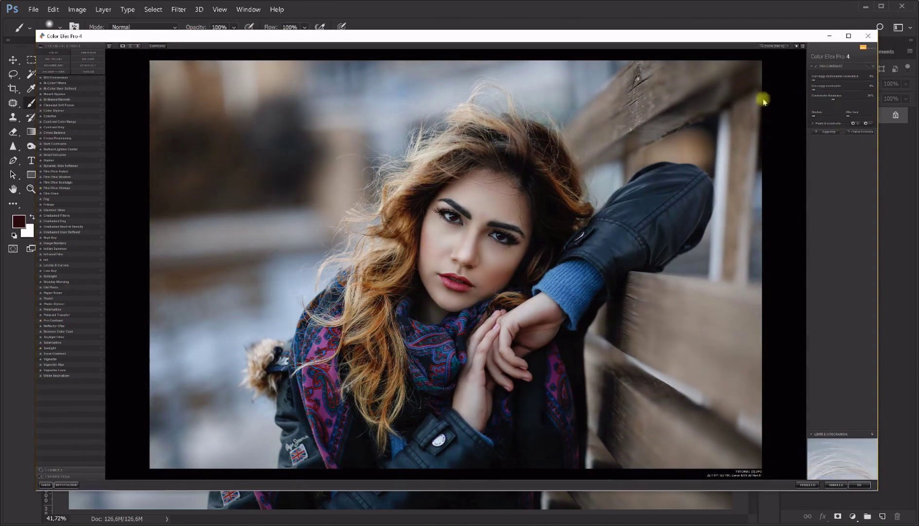
{"action": "left_click_drag", "start_coordinate": [835, 100], "coordinate": [881, 105]}
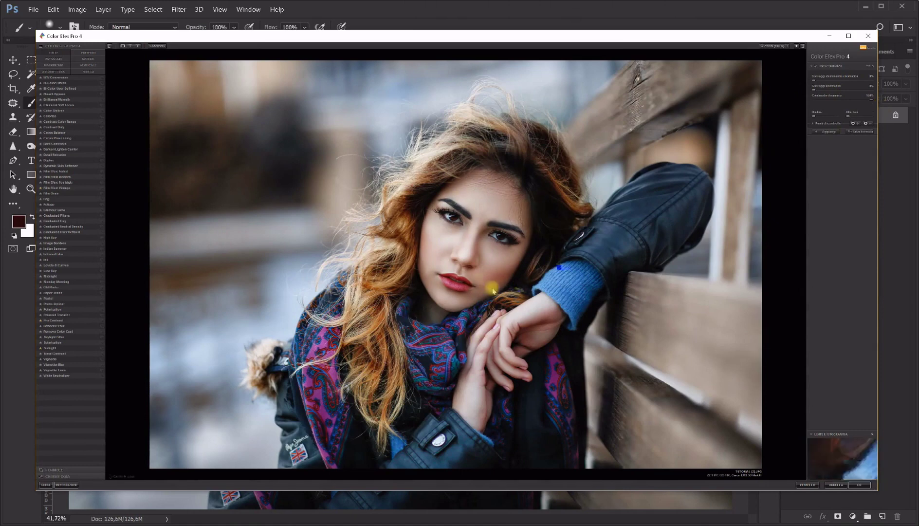
{"action": "left_click_drag", "start_coordinate": [872, 101], "coordinate": [810, 100]}
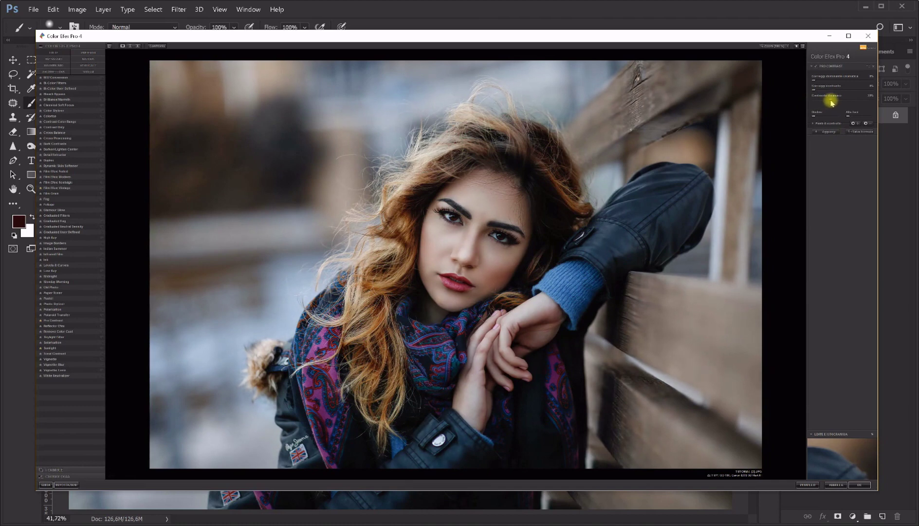
{"action": "left_click", "coordinate": [861, 485]}
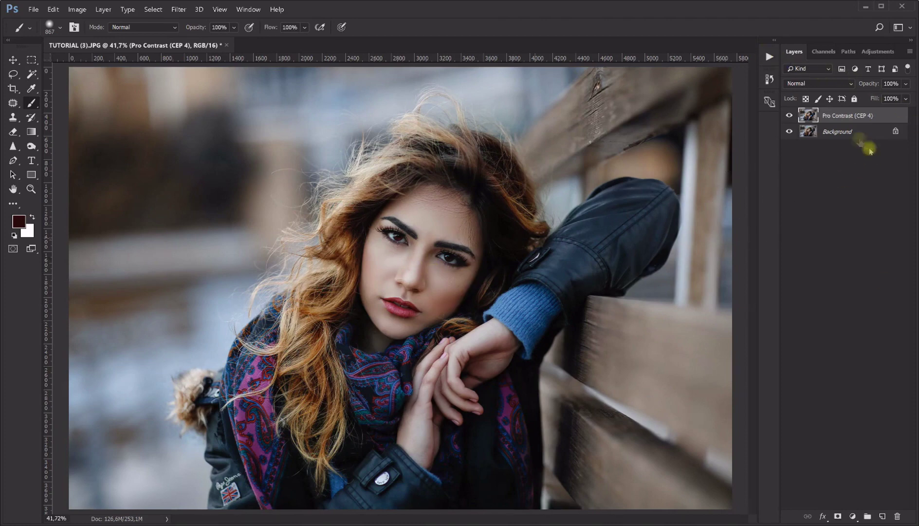
Compare the portrait with and without the Pro Contrast layer, keep the layer visible, and flatten the image.
{"action": "left_click", "coordinate": [789, 115]}
{"action": "left_click", "coordinate": [789, 115]}
{"action": "left_click", "coordinate": [790, 115]}
{"action": "left_click", "coordinate": [789, 115]}
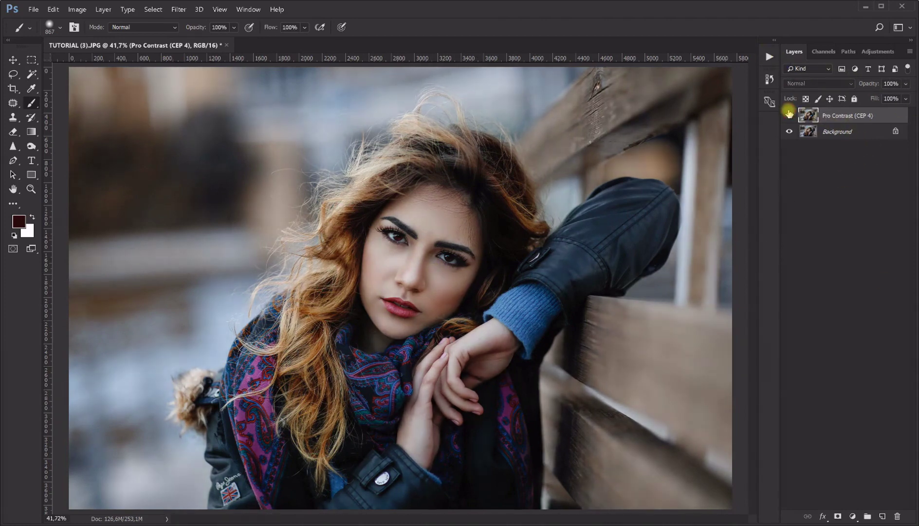
{"action": "left_click", "coordinate": [789, 115]}
{"action": "left_click", "coordinate": [789, 115]}
{"action": "left_click", "coordinate": [789, 115]}
{"action": "left_click", "coordinate": [790, 115]}
{"action": "left_click", "coordinate": [790, 115]}
{"action": "left_click", "coordinate": [789, 115]}
{"action": "left_click", "coordinate": [789, 115]}
{"action": "left_click", "coordinate": [789, 115]}
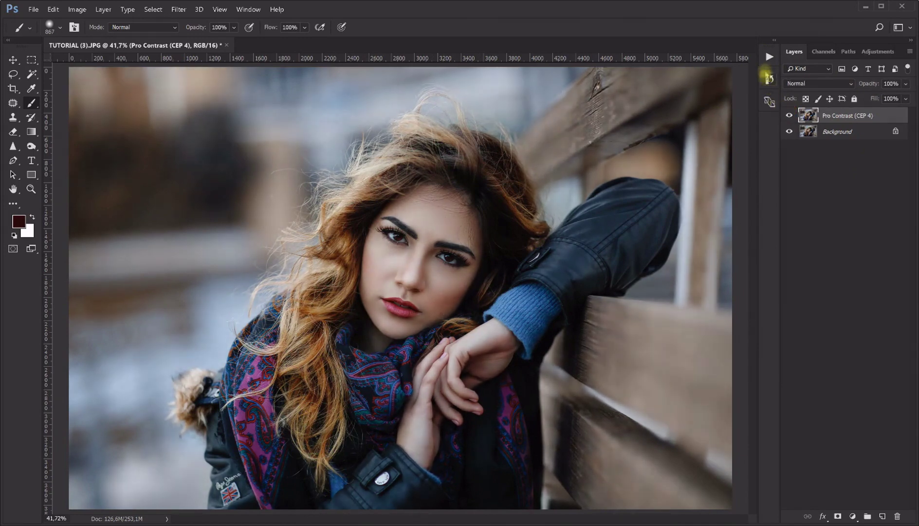
{"action": "left_click", "coordinate": [103, 9]}
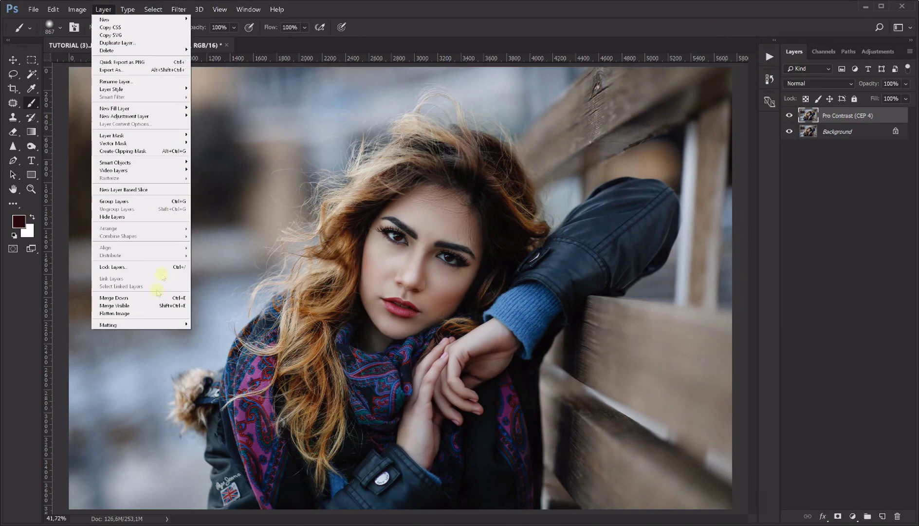
{"action": "left_click", "coordinate": [149, 314]}
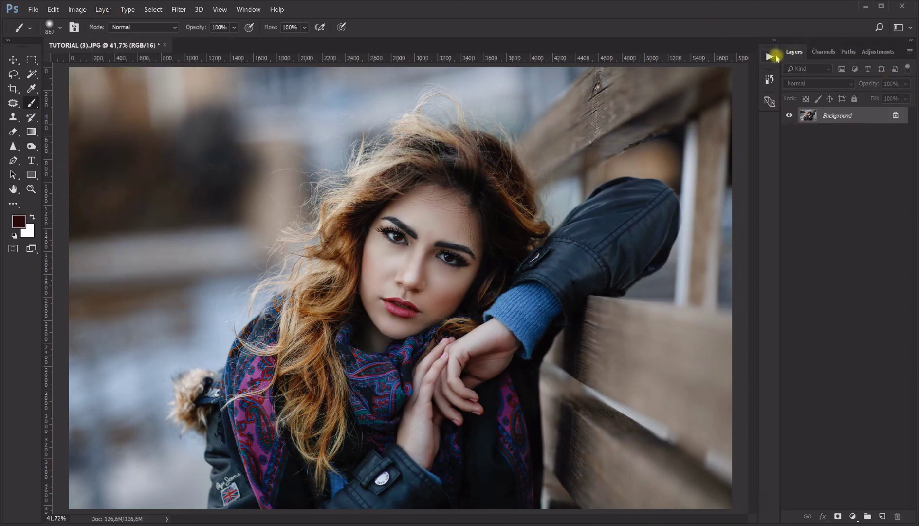
Find the Color Toning - EnhanceMYphoto.com action set and expand it to show its actions.
{"action": "left_click", "coordinate": [769, 56]}
{"action": "left_click", "coordinate": [591, 106]}
{"action": "scroll", "coordinate": [612, 118], "scroll_direction": "down", "scroll_amount": 2}
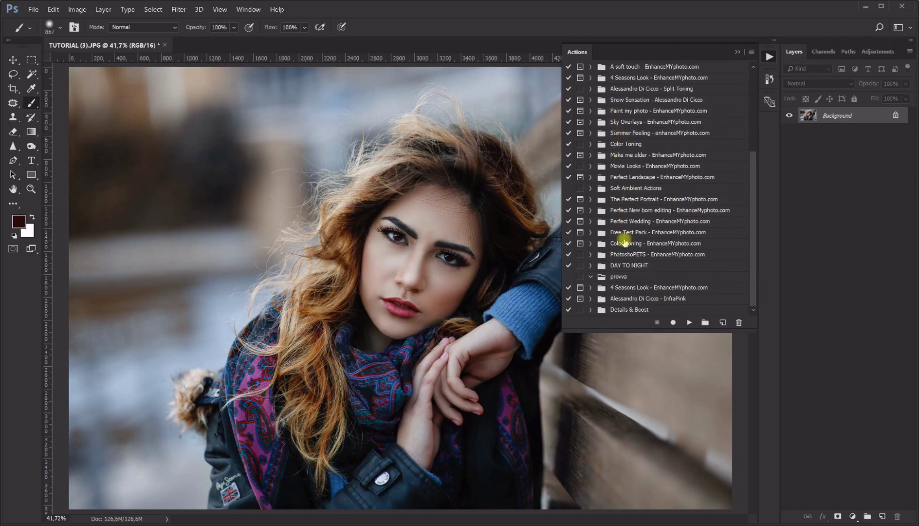
{"action": "left_click", "coordinate": [595, 244]}
{"action": "left_click", "coordinate": [591, 244]}
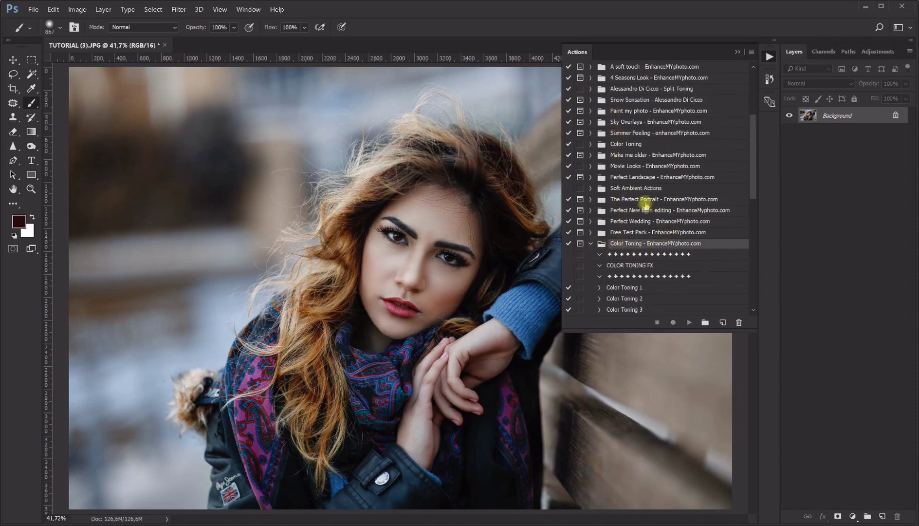
{"action": "scroll", "coordinate": [662, 171], "scroll_direction": "down", "scroll_amount": 3}
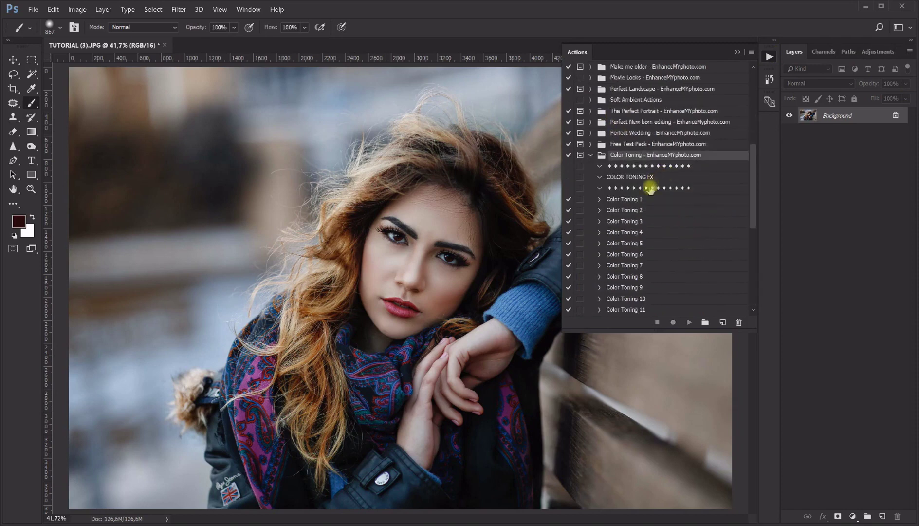
Try the Color Toning 1 action on the portrait, compare its effect, and delete its layer group.
{"action": "left_click", "coordinate": [638, 204]}
{"action": "left_click", "coordinate": [689, 322]}
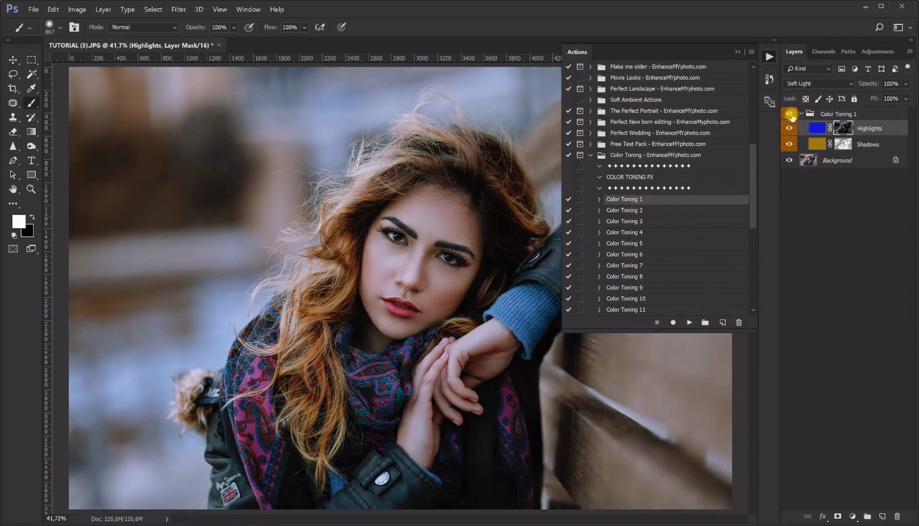
{"action": "left_click", "coordinate": [790, 114]}
{"action": "left_click_drag", "start_coordinate": [841, 117], "coordinate": [898, 516]}
Run the Color Toning 2 action and compare the portrait with and without its layer group.
{"action": "left_click", "coordinate": [639, 210]}
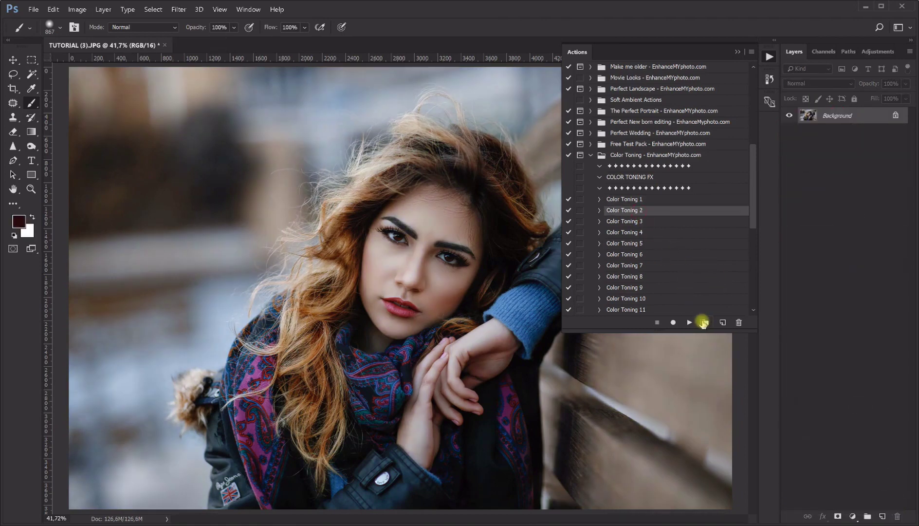
{"action": "left_click", "coordinate": [690, 322]}
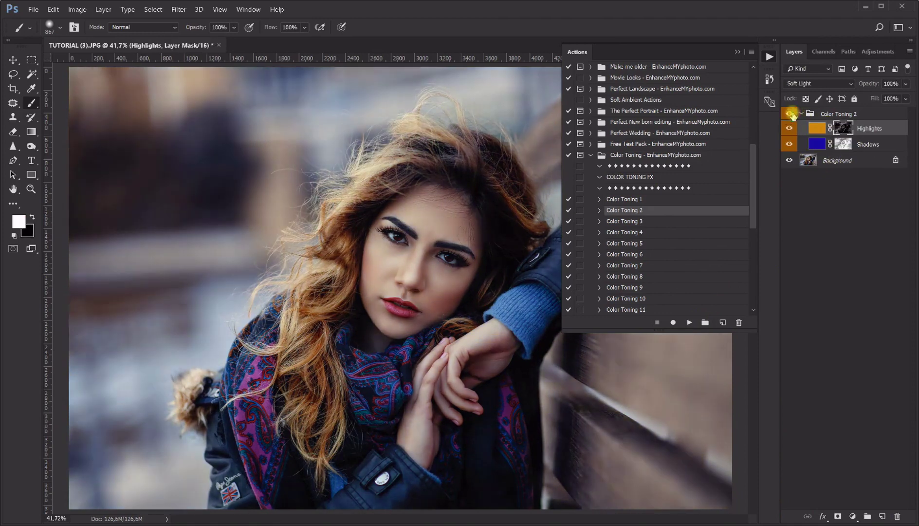
{"action": "left_click", "coordinate": [790, 114]}
{"action": "left_click", "coordinate": [738, 51]}
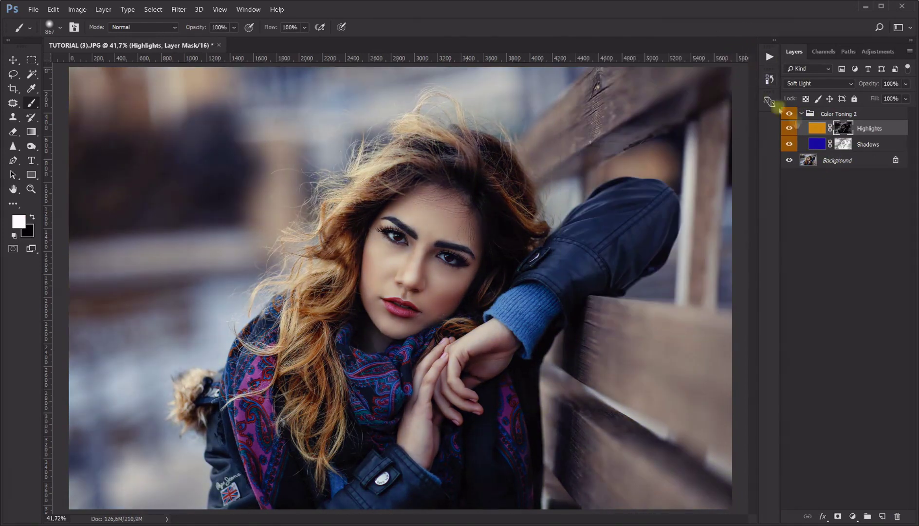
Lower the Color Toning 2 group's opacity to 40% and compare the portrait with and without the toning.
{"action": "left_click", "coordinate": [837, 114]}
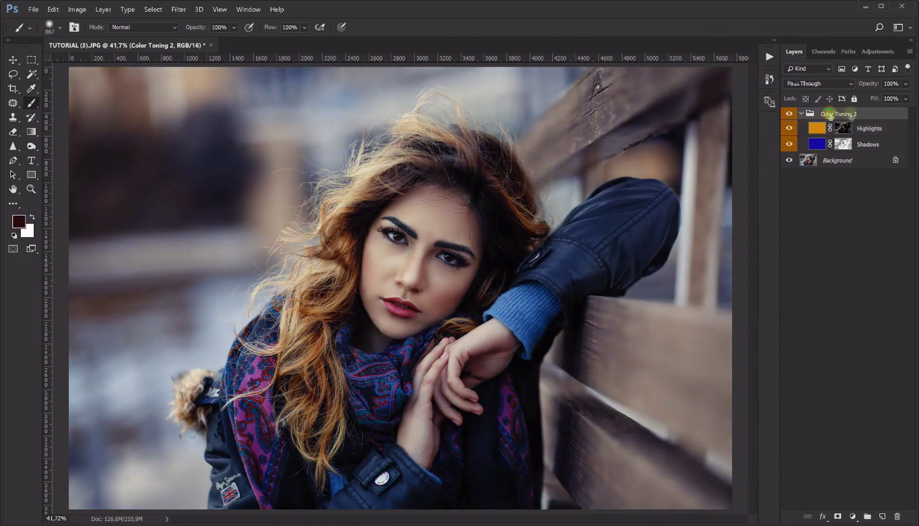
{"action": "left_click", "coordinate": [905, 84]}
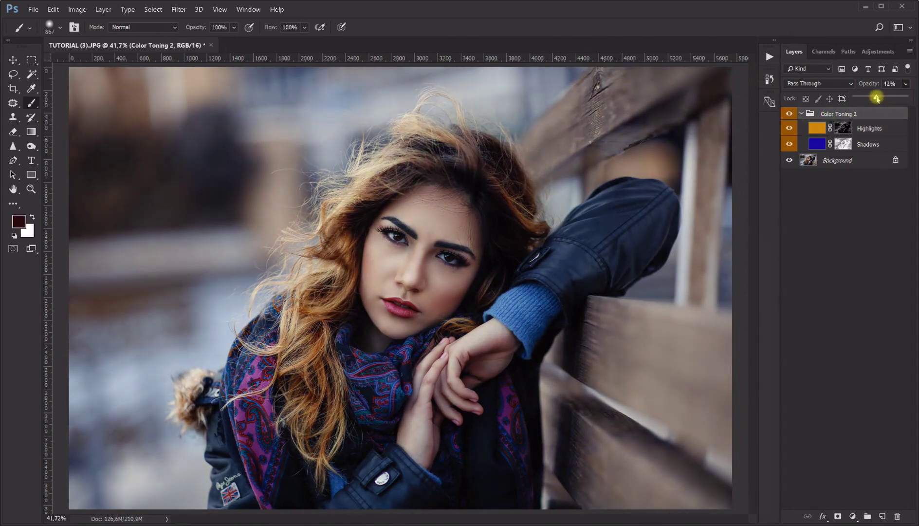
{"action": "left_click", "coordinate": [789, 113]}
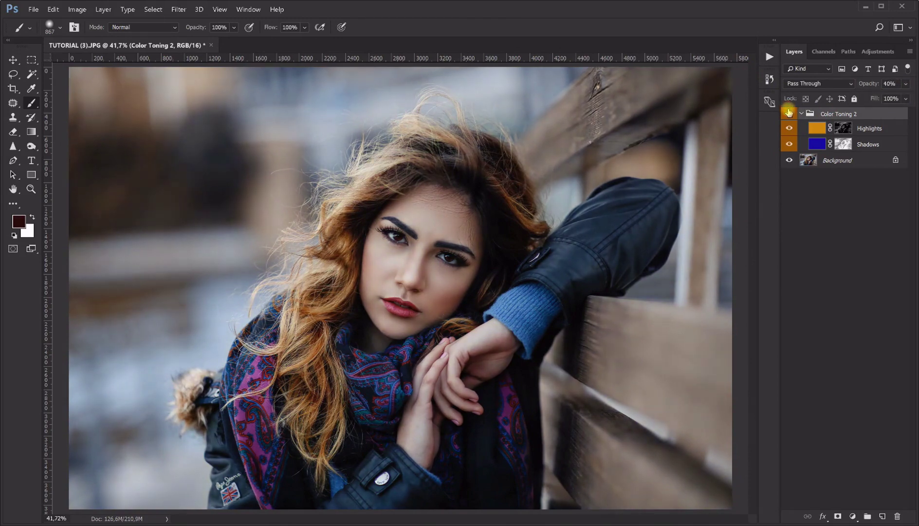
{"action": "left_click", "coordinate": [790, 113]}
{"action": "left_click", "coordinate": [789, 113]}
{"action": "left_click", "coordinate": [790, 113]}
{"action": "left_click", "coordinate": [789, 113]}
Set the Color Toning 2 group's opacity to 30%, check its effect, and flatten the image.
{"action": "left_click", "coordinate": [905, 86]}
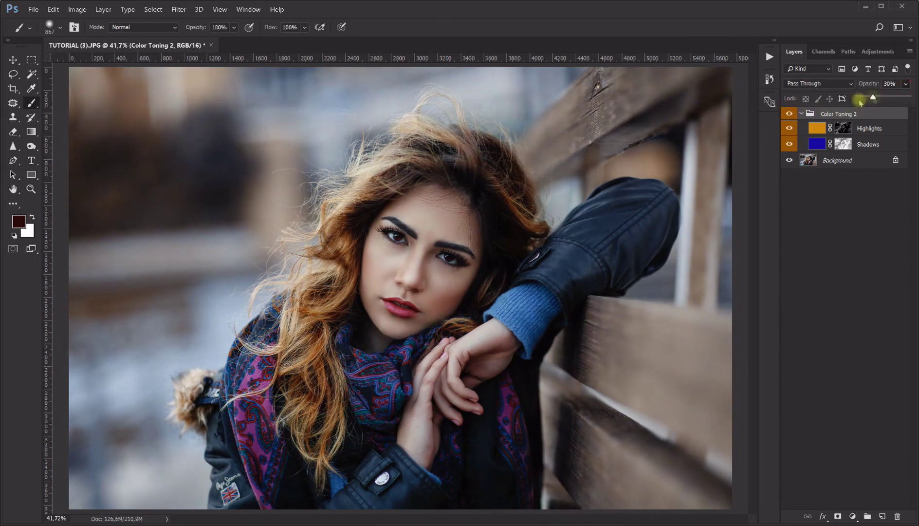
{"action": "left_click", "coordinate": [791, 116]}
{"action": "left_click", "coordinate": [791, 116]}
{"action": "left_click", "coordinate": [792, 116]}
{"action": "left_click", "coordinate": [791, 115]}
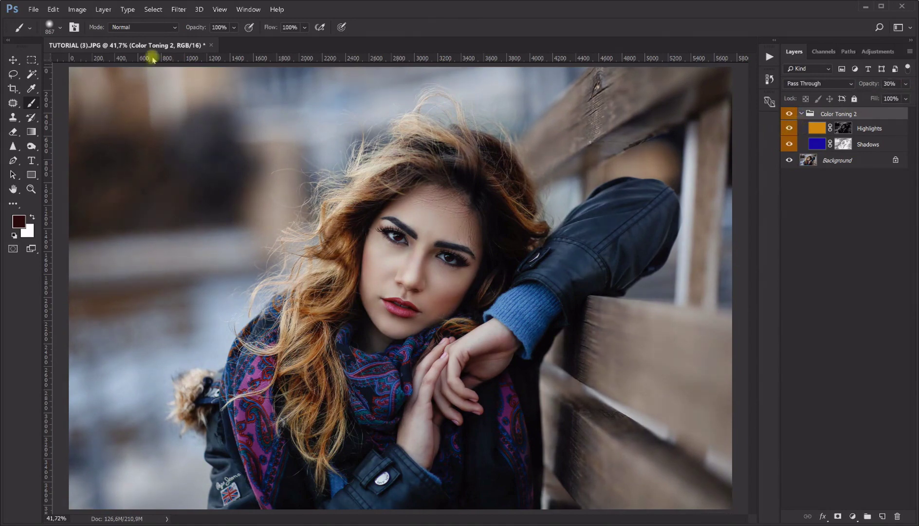
{"action": "left_click", "coordinate": [103, 10]}
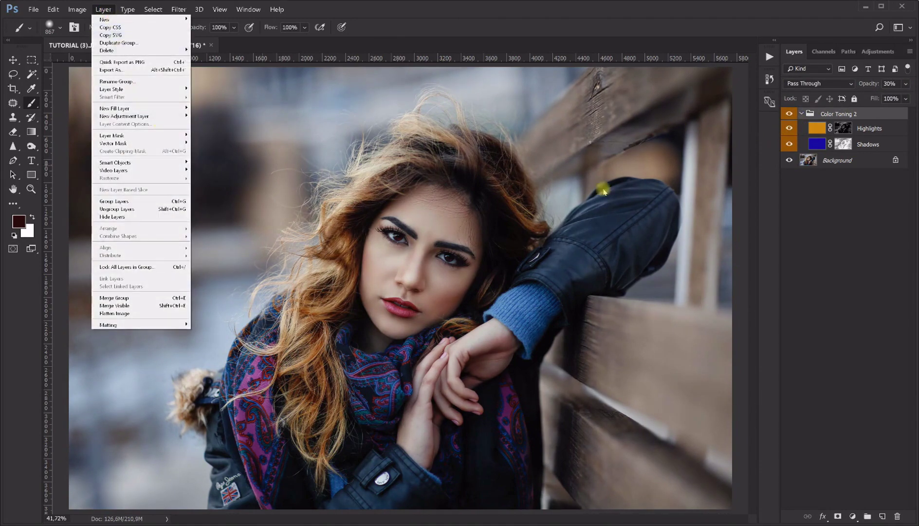
{"action": "left_click", "coordinate": [116, 313]}
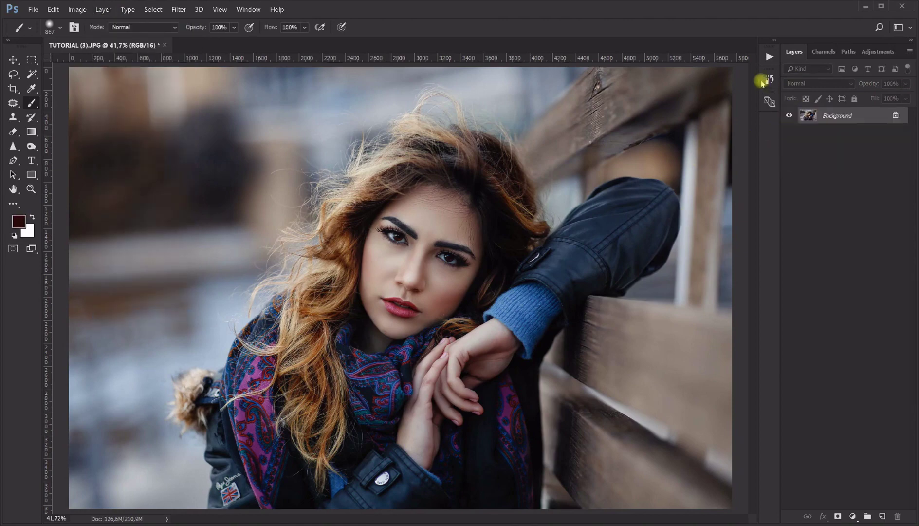
Run the Perfect Detail action from the finishing process of The Perfect Portrait set and target the new layer's mask.
{"action": "left_click", "coordinate": [32, 189]}
{"action": "left_click", "coordinate": [444, 248]}
{"action": "left_click", "coordinate": [439, 247]}
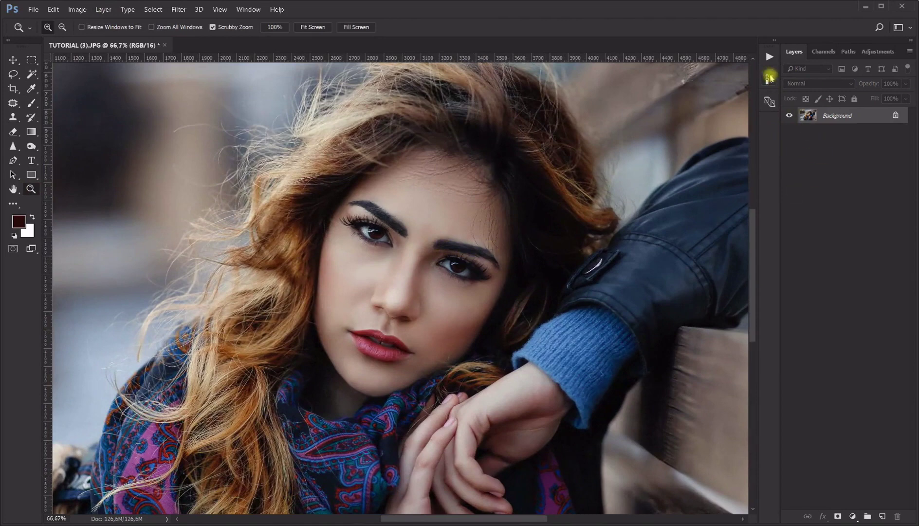
{"action": "left_click", "coordinate": [769, 59]}
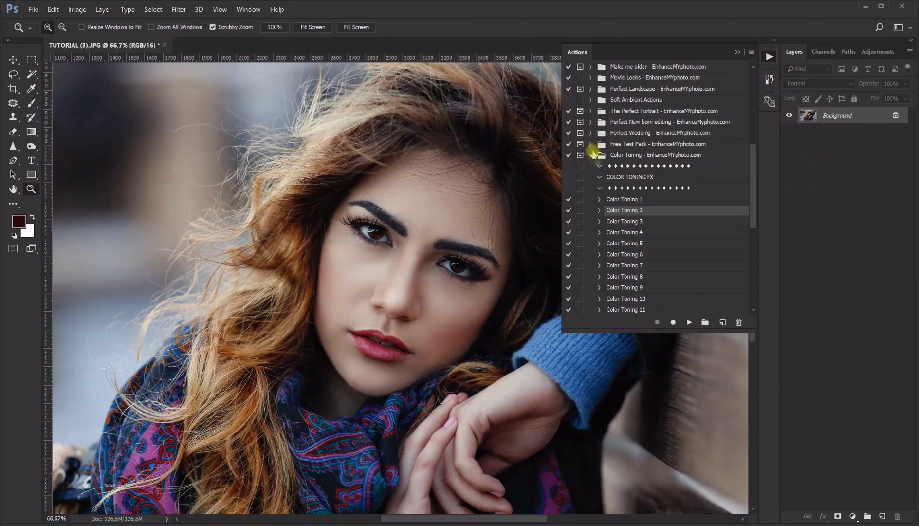
{"action": "scroll", "coordinate": [609, 181], "scroll_direction": "up", "scroll_amount": 2}
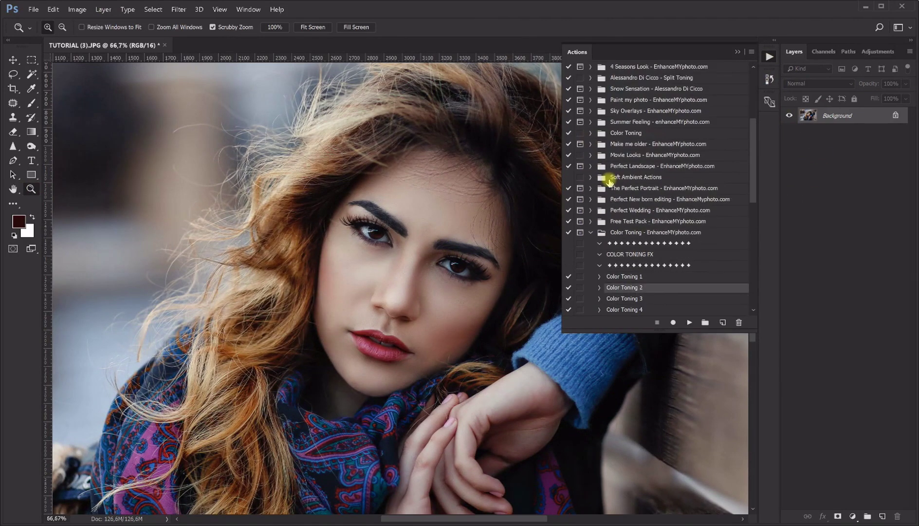
{"action": "left_click", "coordinate": [590, 188]}
{"action": "scroll", "coordinate": [653, 185], "scroll_direction": "down", "scroll_amount": 8}
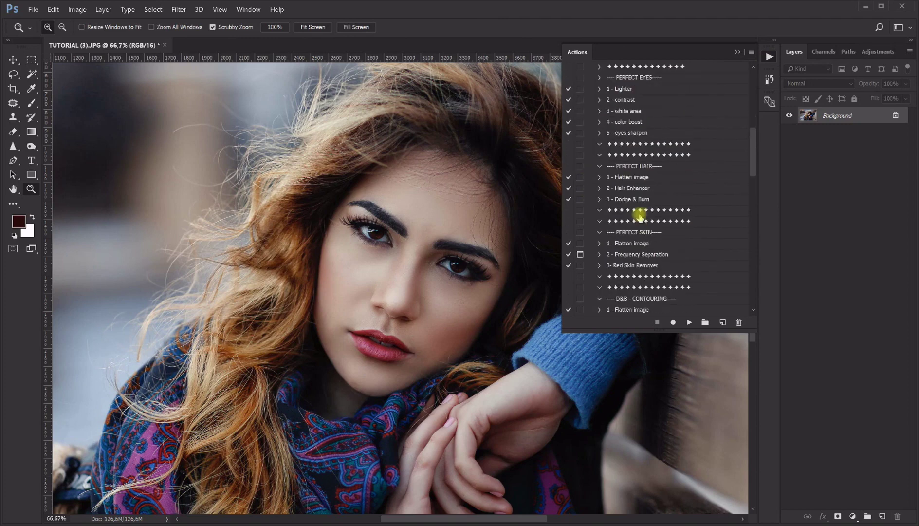
{"action": "scroll", "coordinate": [655, 209], "scroll_direction": "down", "scroll_amount": 10}
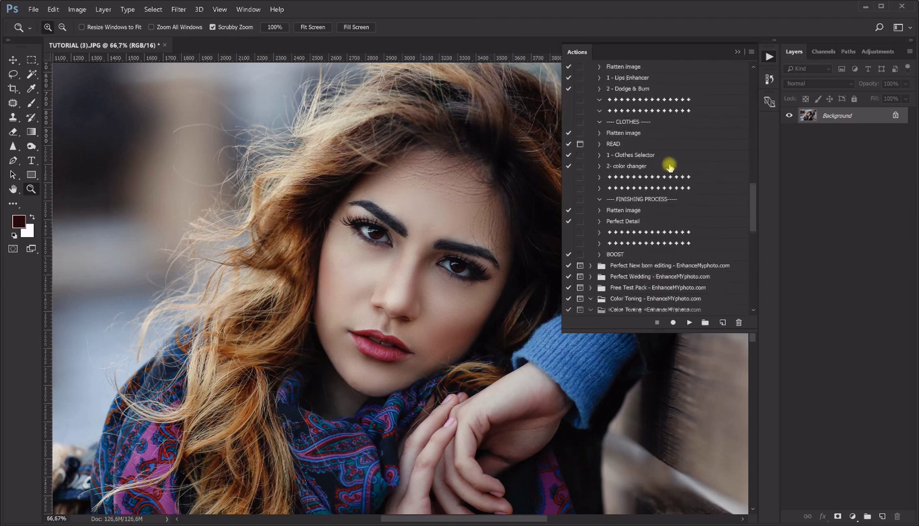
{"action": "left_click", "coordinate": [624, 201]}
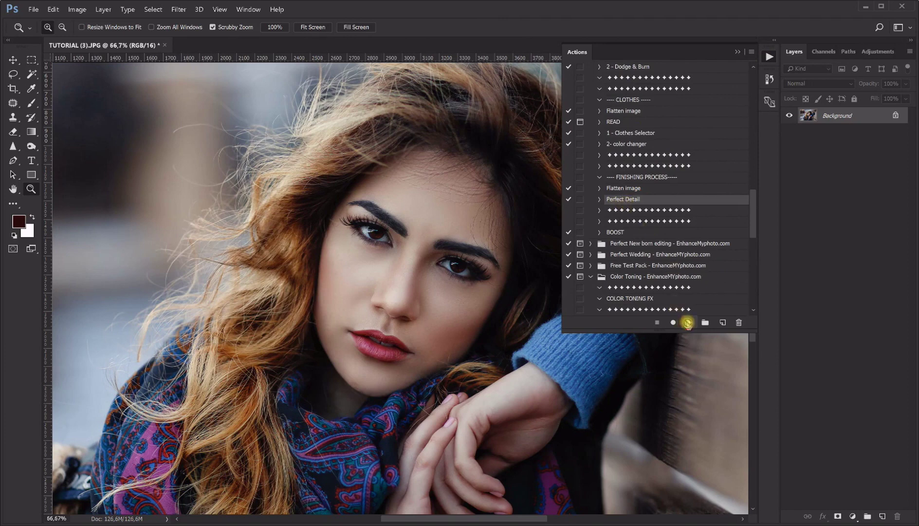
{"action": "left_click", "coordinate": [688, 323]}
{"action": "left_click", "coordinate": [841, 116]}
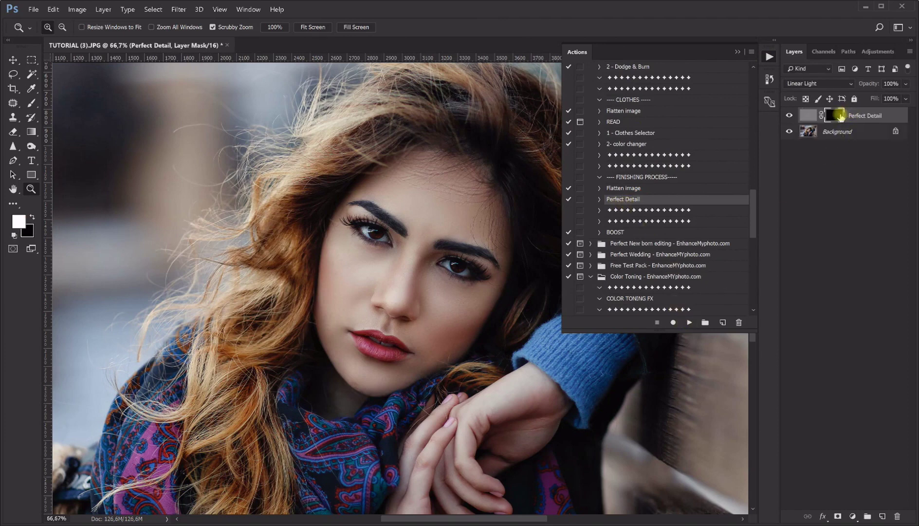
{"action": "left_click", "coordinate": [737, 52]}
Paint white on the Perfect Detail mask over the woman's face, hair, scarf, hands and jacket to reveal the sharpening.
{"action": "right_click", "coordinate": [312, 229]}
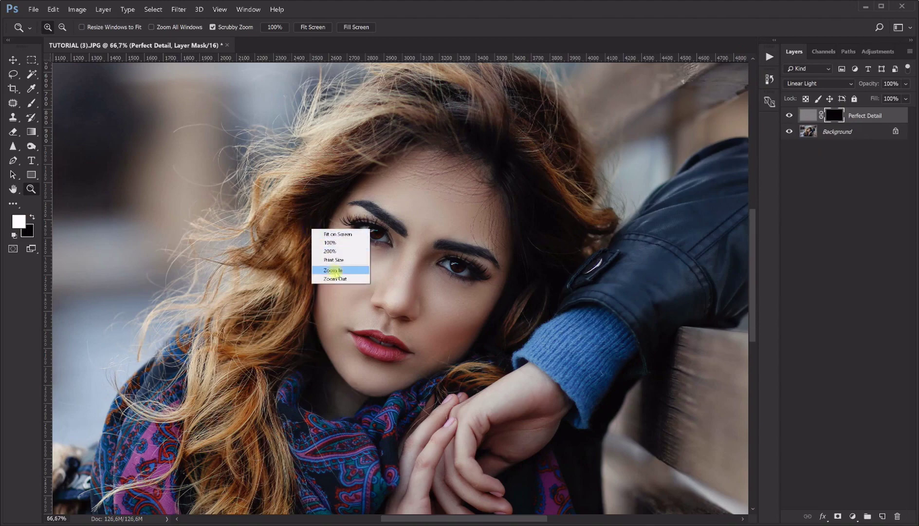
{"action": "left_click", "coordinate": [335, 279]}
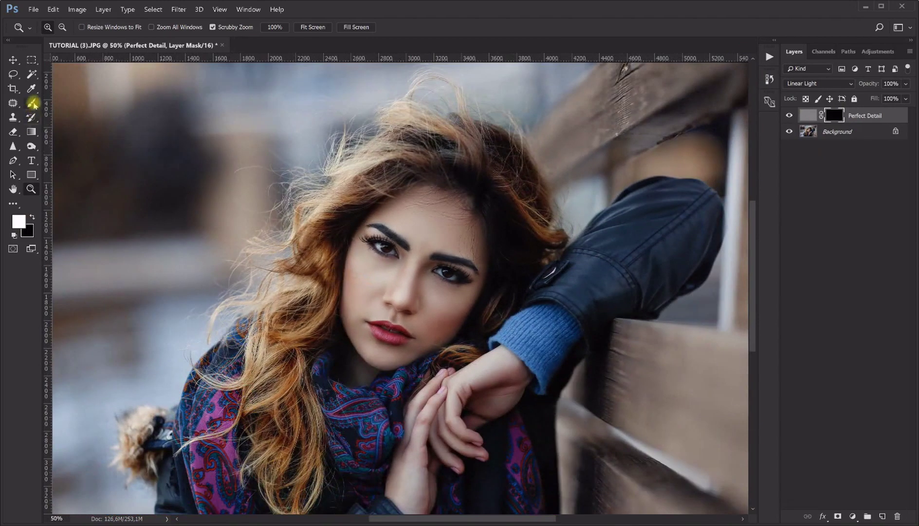
{"action": "left_click", "coordinate": [33, 103]}
{"action": "left_click", "coordinate": [31, 190]}
{"action": "right_click", "coordinate": [185, 168]}
{"action": "left_click", "coordinate": [220, 220]}
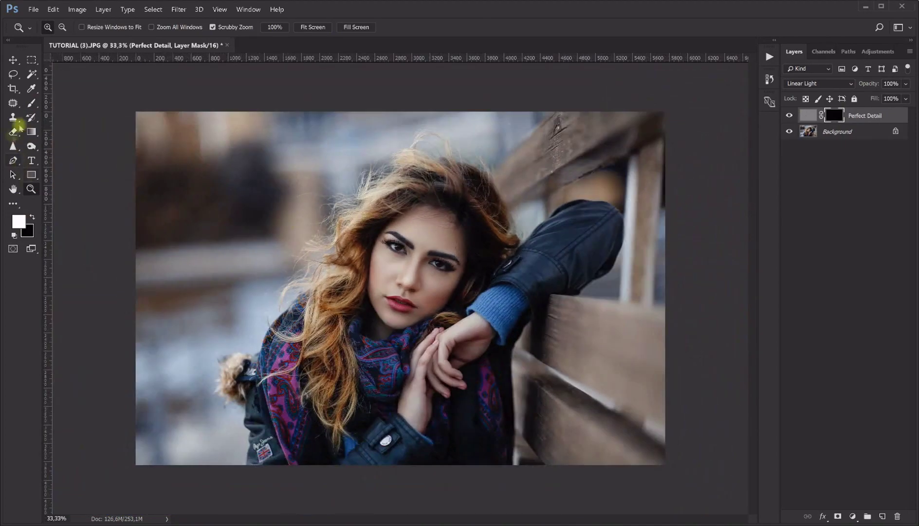
{"action": "left_click", "coordinate": [32, 103]}
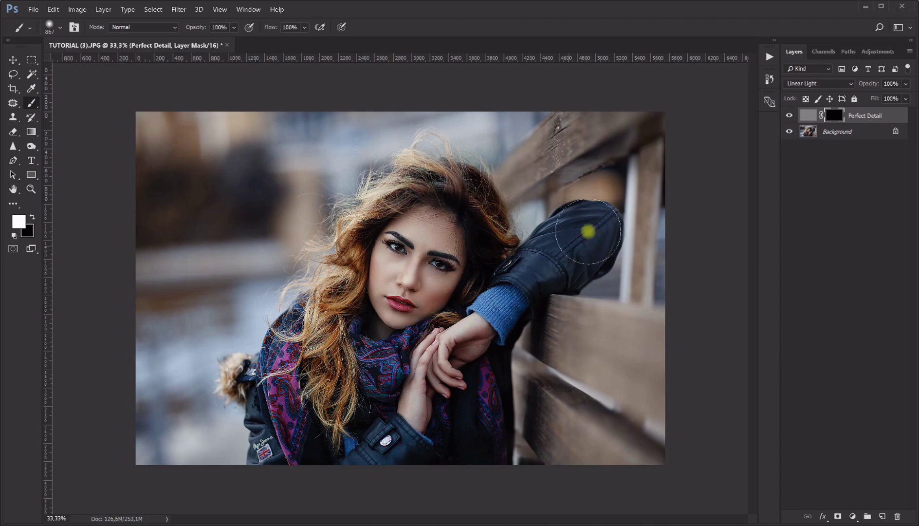
{"action": "left_click_drag", "start_coordinate": [384, 302], "coordinate": [350, 439]}
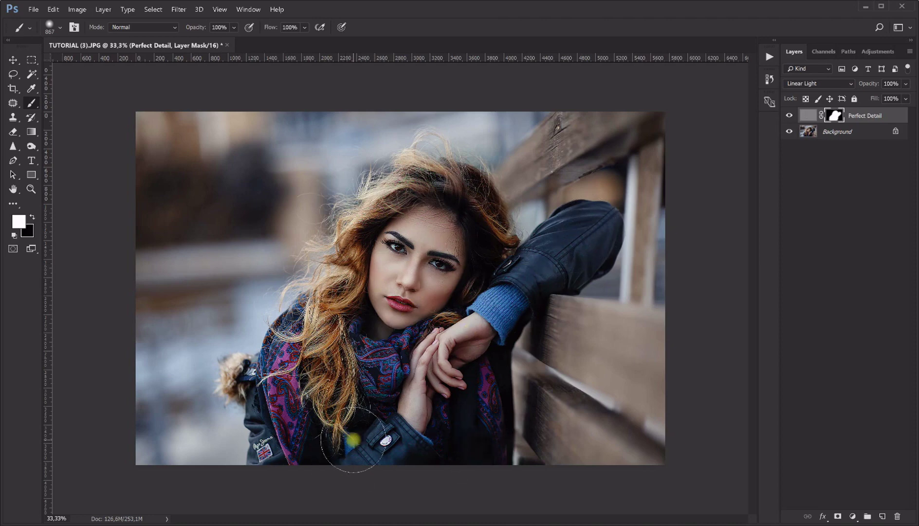
Compare the woman's face up close with and without the Perfect Detail layer.
{"action": "left_click", "coordinate": [32, 189]}
{"action": "mouse_move", "coordinate": [385, 285]}
{"action": "left_mouse_down"}
{"action": "mouse_move", "coordinate": [468, 263]}
{"action": "mouse_move", "coordinate": [484, 270]}
{"action": "left_mouse_up"}
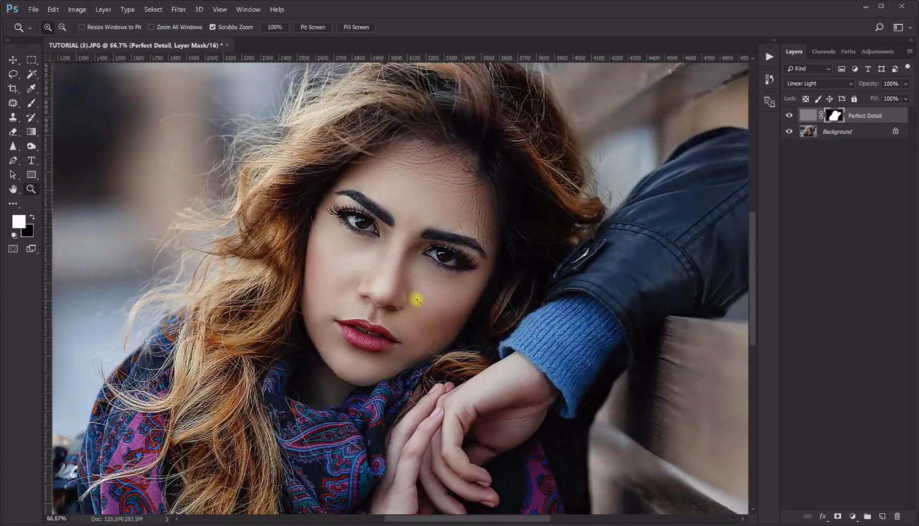
{"action": "left_click", "coordinate": [389, 264]}
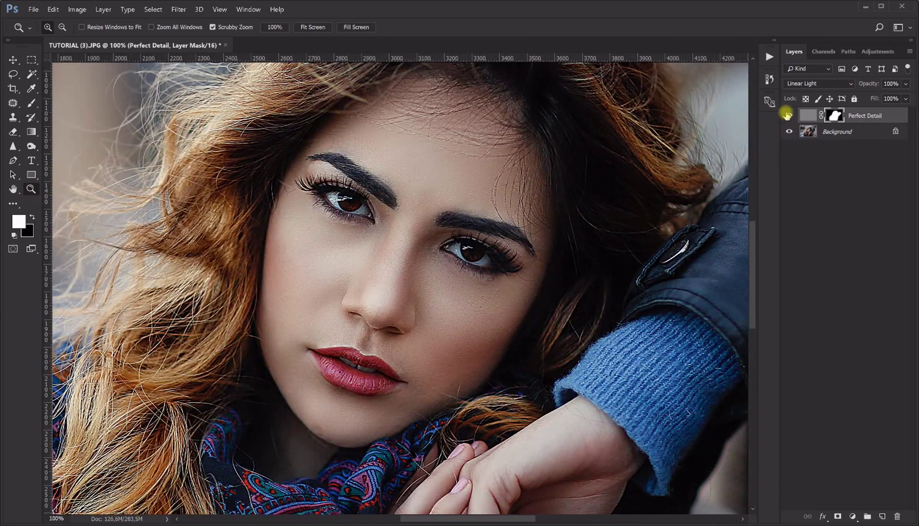
{"action": "left_click", "coordinate": [787, 116]}
{"action": "left_click", "coordinate": [788, 116]}
{"action": "left_click", "coordinate": [788, 115]}
{"action": "left_click", "coordinate": [789, 115]}
{"action": "left_click", "coordinate": [788, 115]}
{"action": "left_click", "coordinate": [788, 115]}
Set the Perfect Detail layer's opacity to 45% and check its effect on the portrait.
{"action": "left_click", "coordinate": [905, 83]}
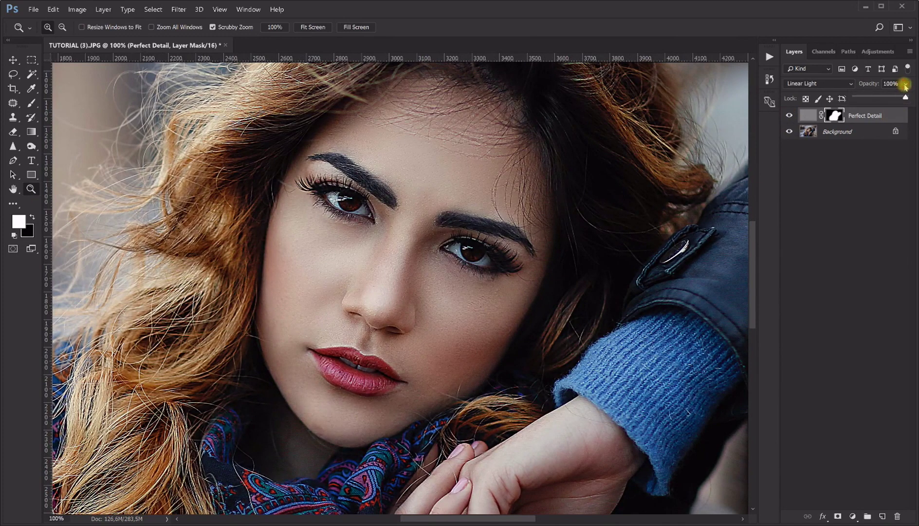
{"action": "left_click_drag", "start_coordinate": [895, 96], "coordinate": [852, 91]}
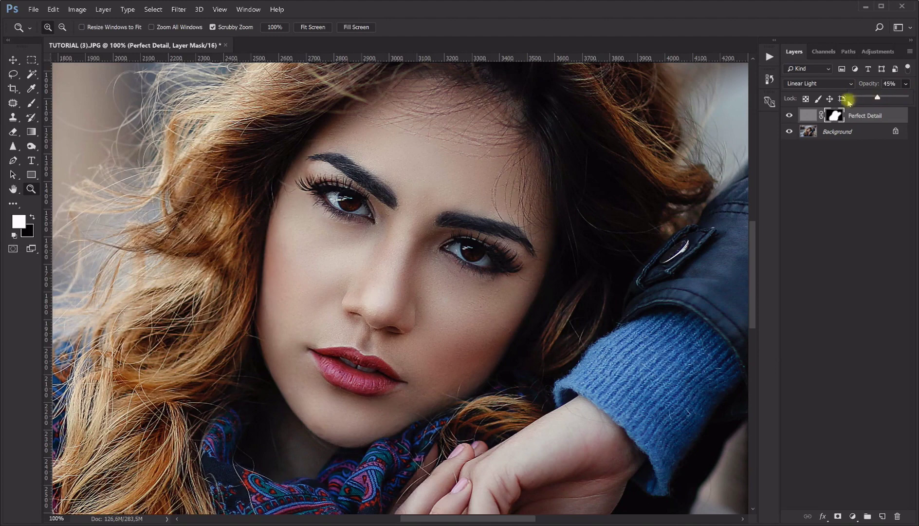
{"action": "left_click", "coordinate": [790, 115]}
{"action": "left_click", "coordinate": [791, 115]}
{"action": "right_click", "coordinate": [354, 223]}
{"action": "left_click", "coordinate": [375, 228]}
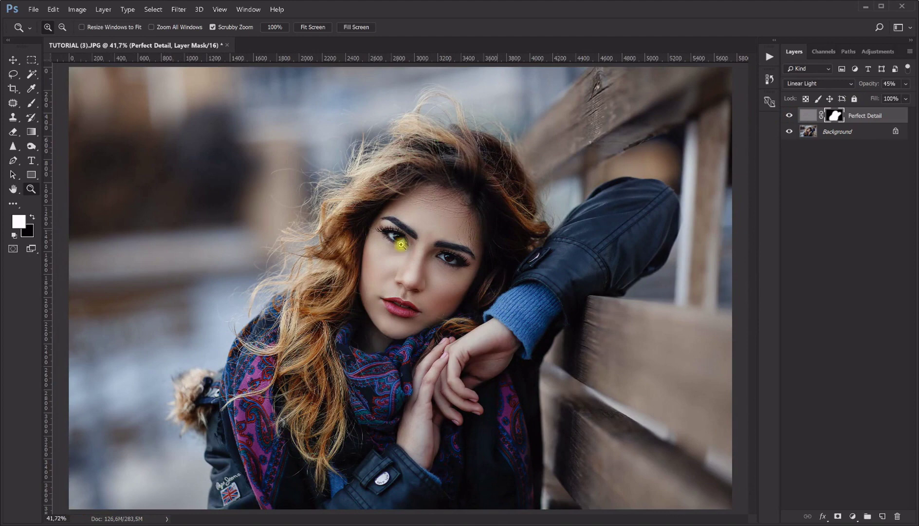
Run the BOOST action from The Perfect Portrait set on the image.
{"action": "left_click", "coordinate": [769, 61]}
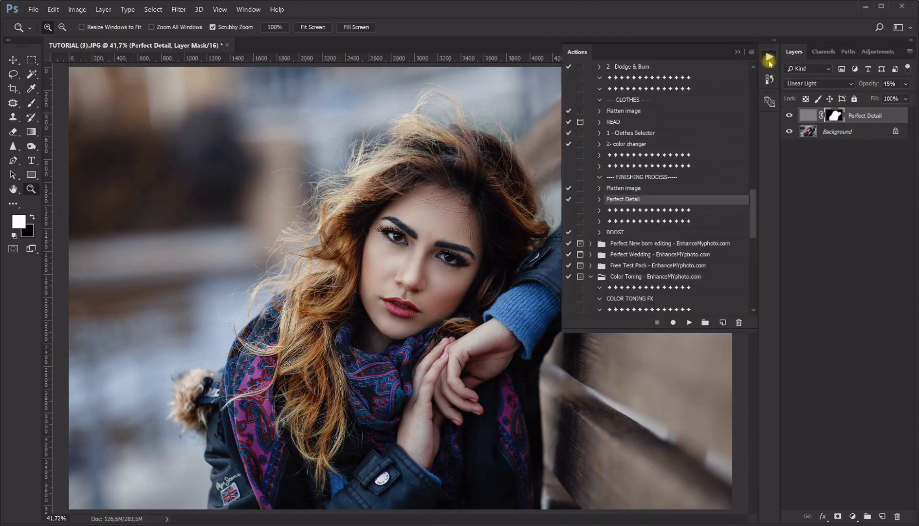
{"action": "scroll", "coordinate": [635, 210], "scroll_direction": "down", "scroll_amount": 1}
{"action": "left_click", "coordinate": [632, 221]}
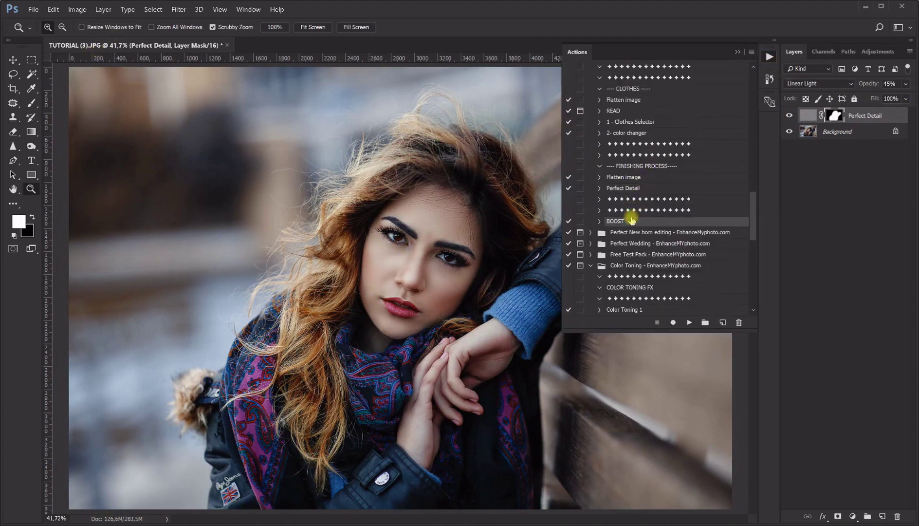
{"action": "left_click", "coordinate": [690, 321]}
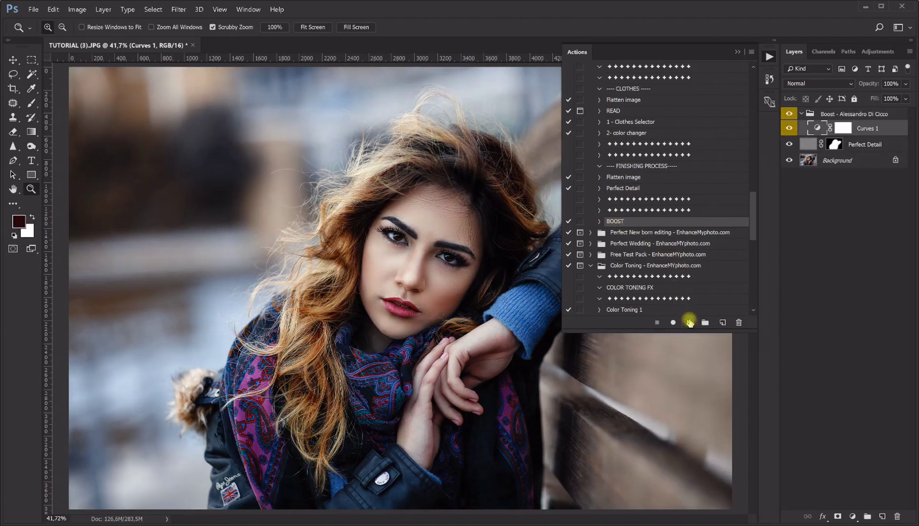
{"action": "left_click", "coordinate": [737, 51]}
Compare the portrait with and without the Boost group, and set its Curves 1 layer's opacity to 40%.
{"action": "left_click", "coordinate": [789, 114]}
{"action": "left_click", "coordinate": [789, 114]}
{"action": "left_click", "coordinate": [789, 114]}
{"action": "left_click", "coordinate": [789, 113]}
{"action": "left_click", "coordinate": [789, 114]}
{"action": "left_click", "coordinate": [789, 113]}
{"action": "left_click", "coordinate": [906, 84]}
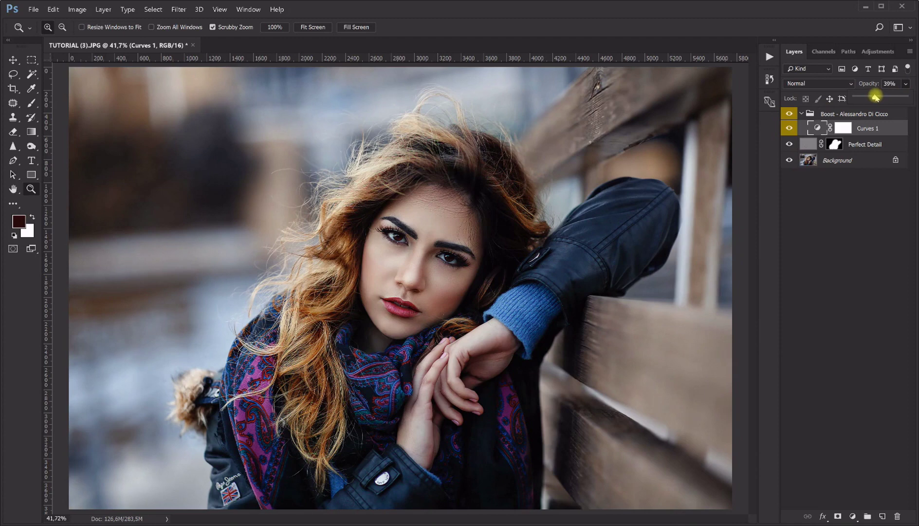
{"action": "left_click_drag", "start_coordinate": [876, 97], "coordinate": [875, 97]}
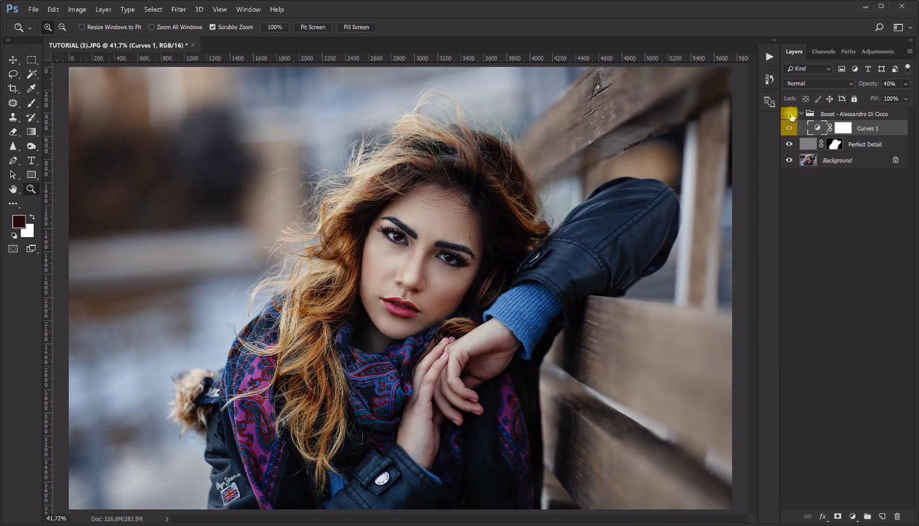
Crop a narrow strip off the left and upper edges of the photo to frame the woman more tightly.
{"action": "right_click", "coordinate": [138, 190]}
{"action": "left_click", "coordinate": [177, 242]}
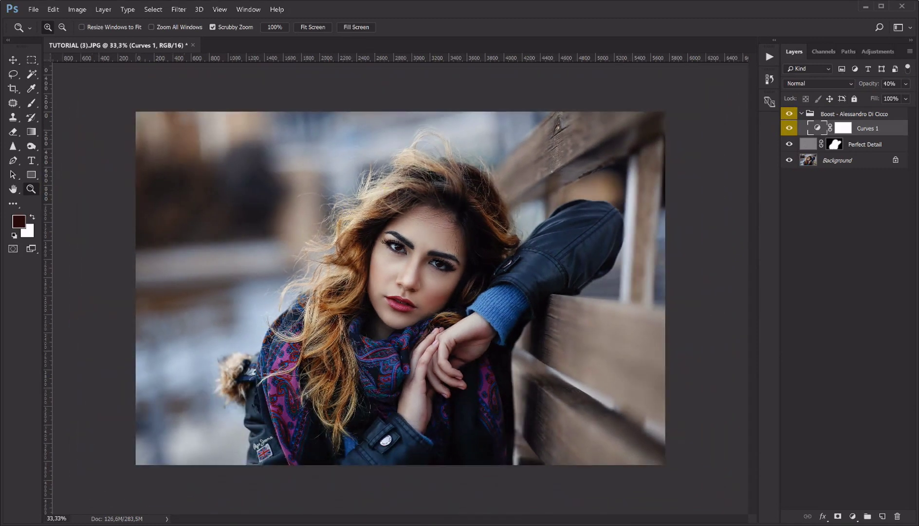
{"action": "left_click", "coordinate": [12, 89]}
{"action": "left_click", "coordinate": [139, 110]}
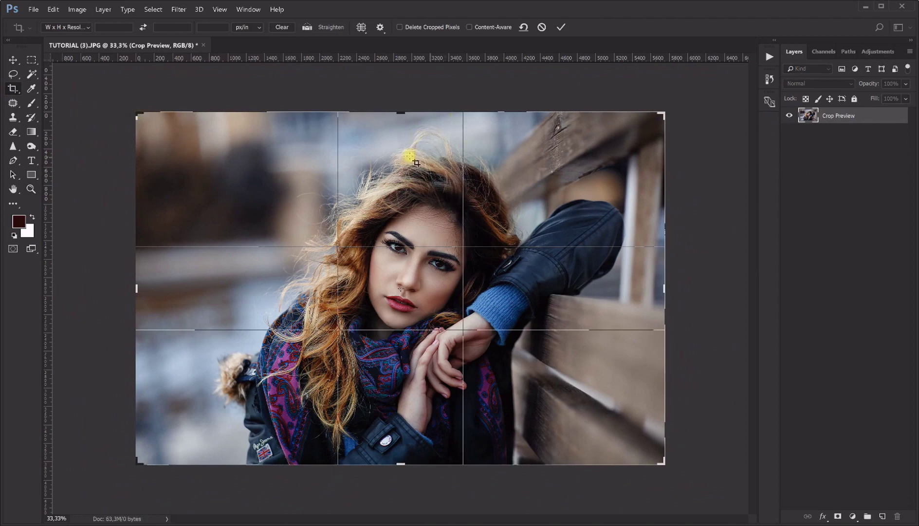
{"action": "left_click_drag", "start_coordinate": [139, 116], "coordinate": [151, 128]}
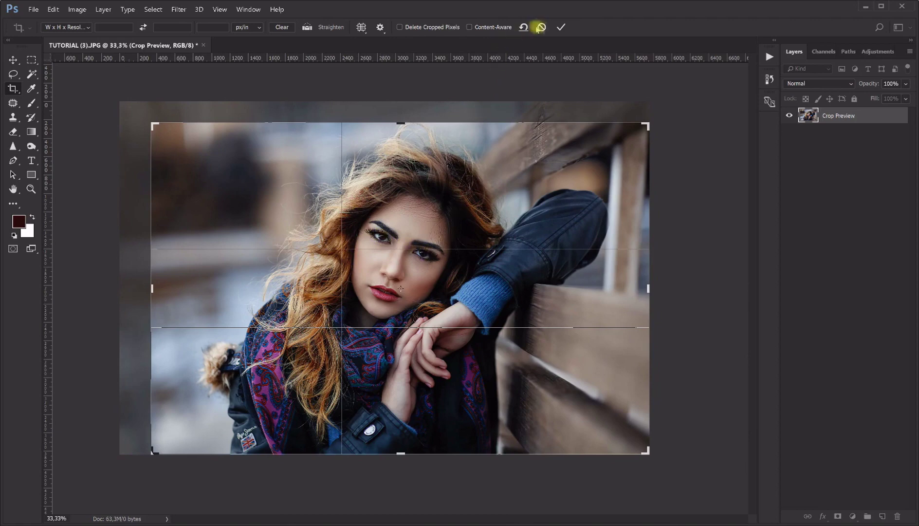
{"action": "left_click", "coordinate": [560, 26]}
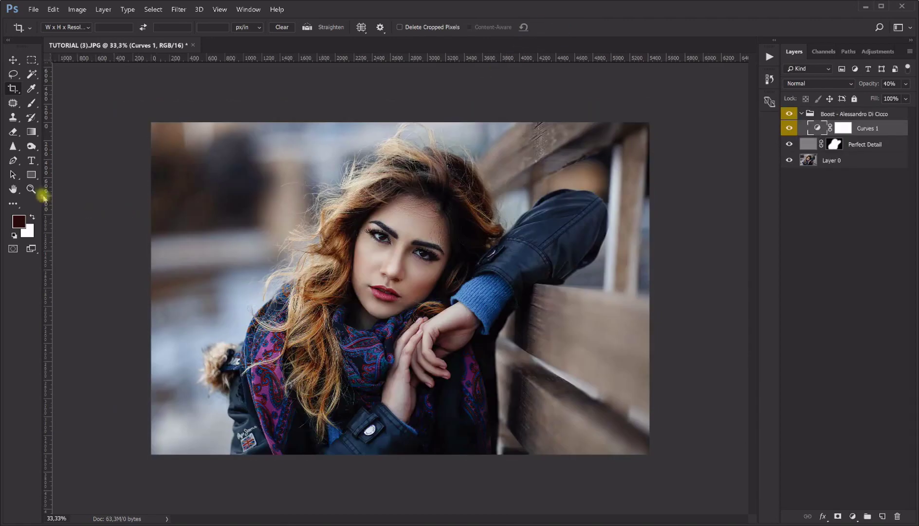
Save the finished, cropped portrait as a new history snapshot.
{"action": "left_click", "coordinate": [32, 189]}
{"action": "right_click", "coordinate": [404, 222]}
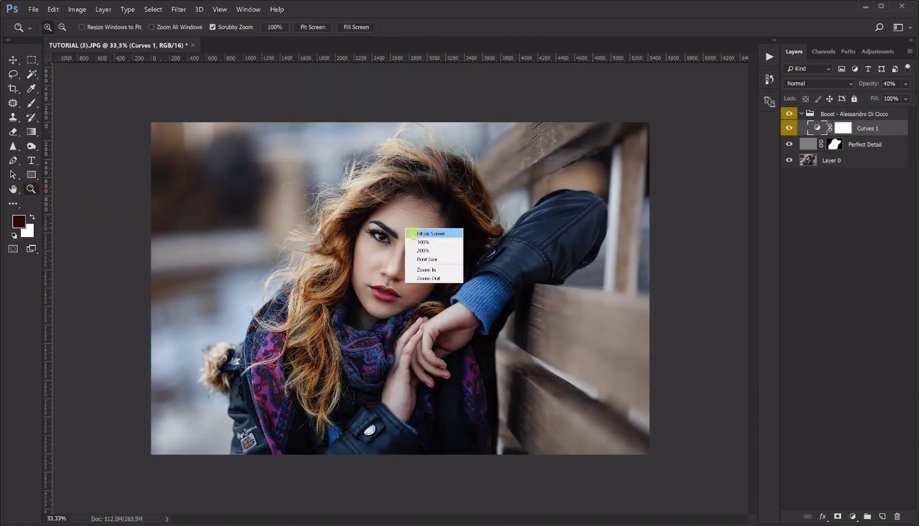
{"action": "left_click", "coordinate": [417, 233]}
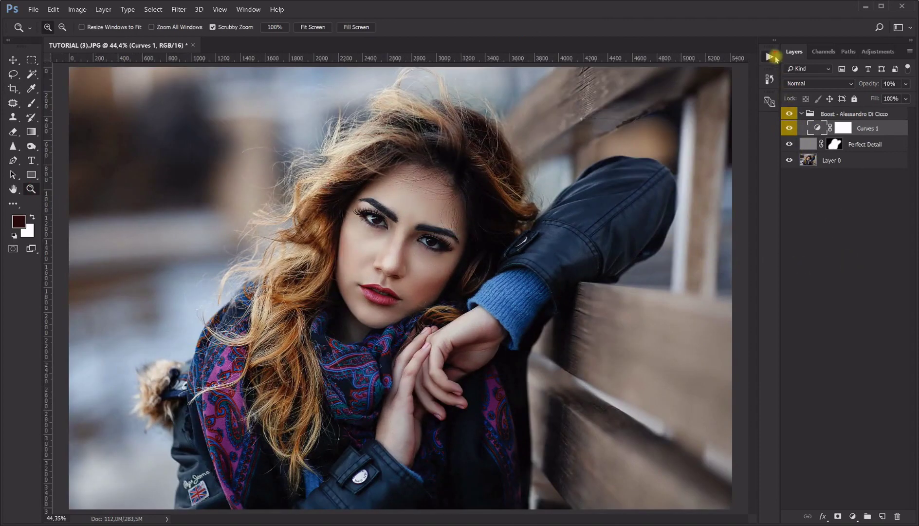
{"action": "left_click", "coordinate": [774, 58]}
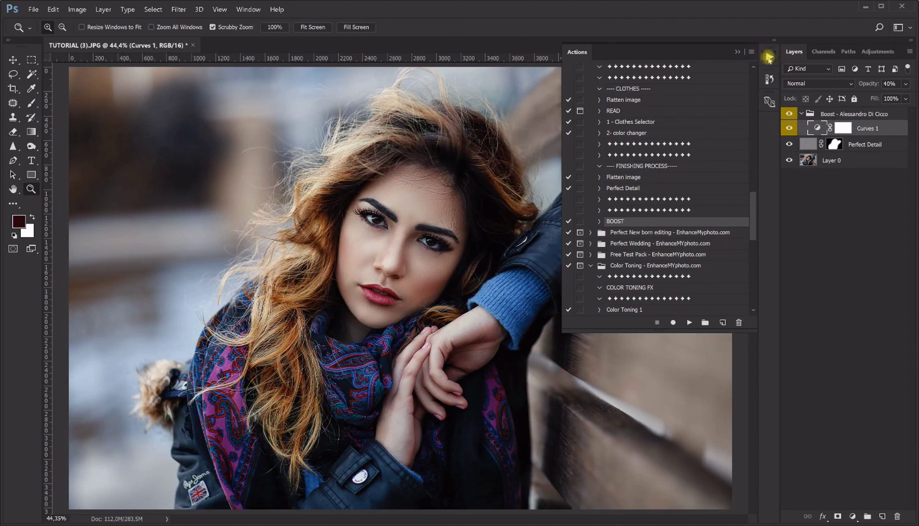
{"action": "left_click", "coordinate": [769, 58]}
{"action": "left_click", "coordinate": [770, 79]}
{"action": "left_click", "coordinate": [723, 346]}
Bring back the original TUTORIAL (3).JPG history state to view the whole unedited portrait.
{"action": "left_click_drag", "start_coordinate": [754, 314], "coordinate": [662, 88]}
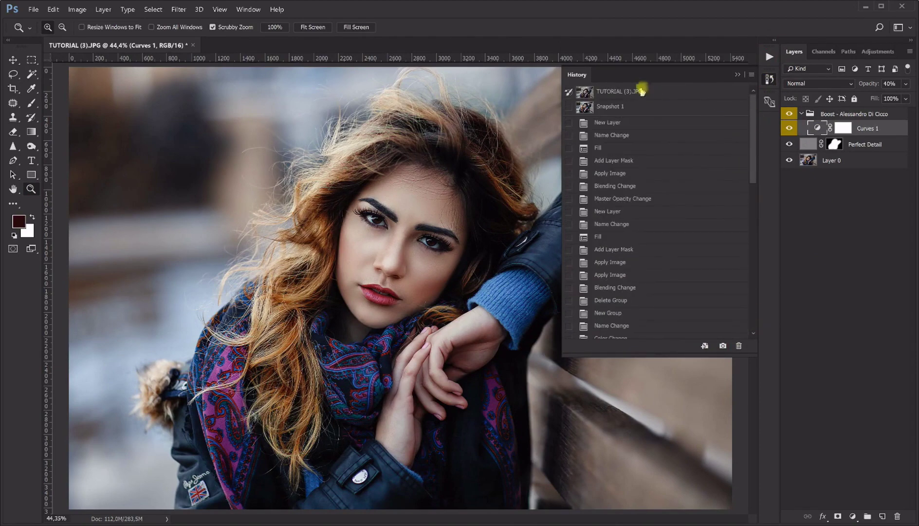
{"action": "left_click", "coordinate": [642, 91]}
{"action": "right_click", "coordinate": [459, 188]}
{"action": "left_click", "coordinate": [475, 188]}
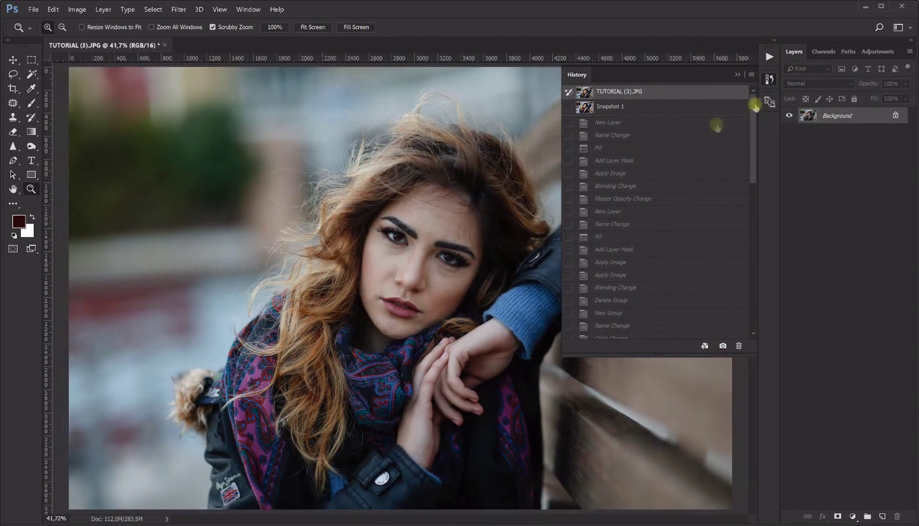
{"action": "left_click", "coordinate": [738, 74]}
{"action": "right_click", "coordinate": [437, 277]}
{"action": "left_click", "coordinate": [472, 333]}
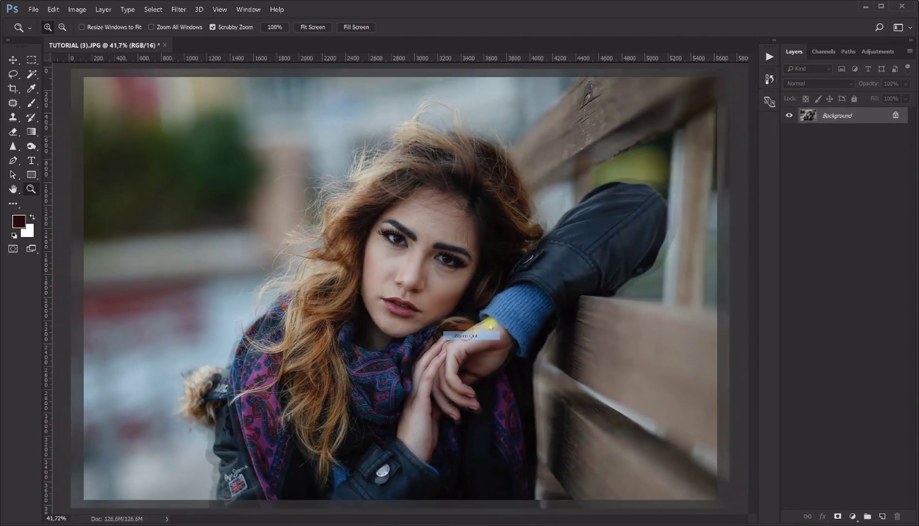
Compare the original TUTORIAL (3).JPG state with Snapshot 1 repeatedly, ending on the retouched version.
{"action": "left_click", "coordinate": [768, 78]}
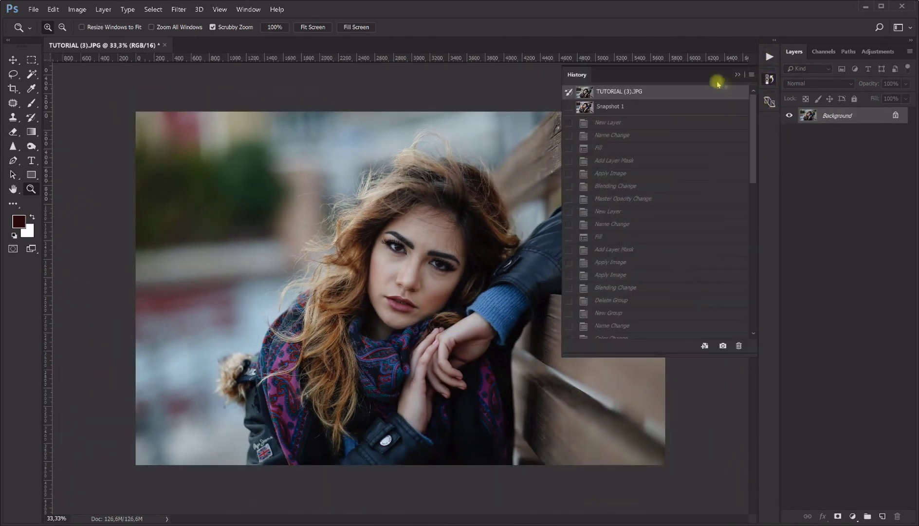
{"action": "left_click", "coordinate": [624, 105]}
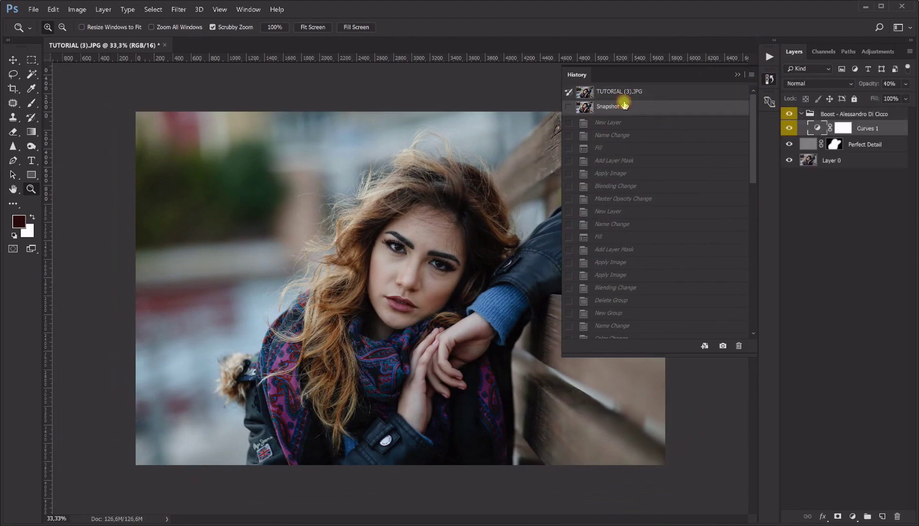
{"action": "left_click", "coordinate": [623, 93]}
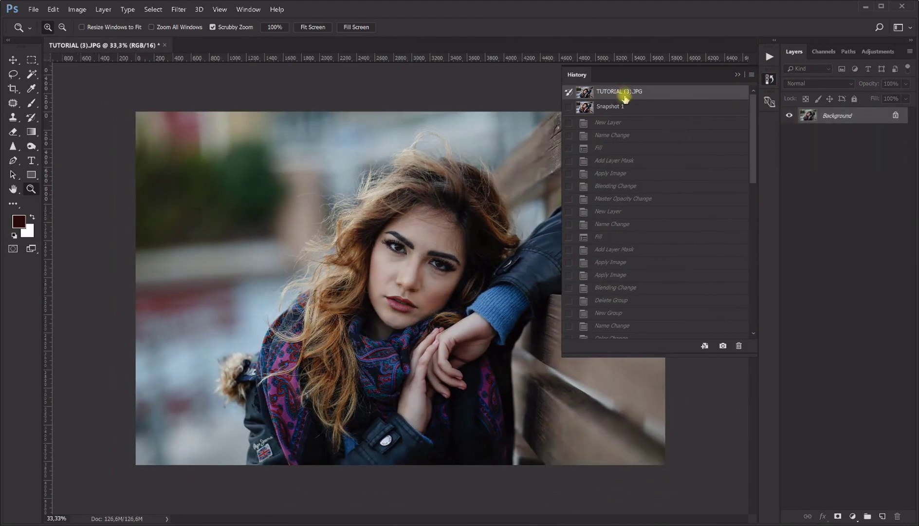
{"action": "left_click", "coordinate": [625, 106]}
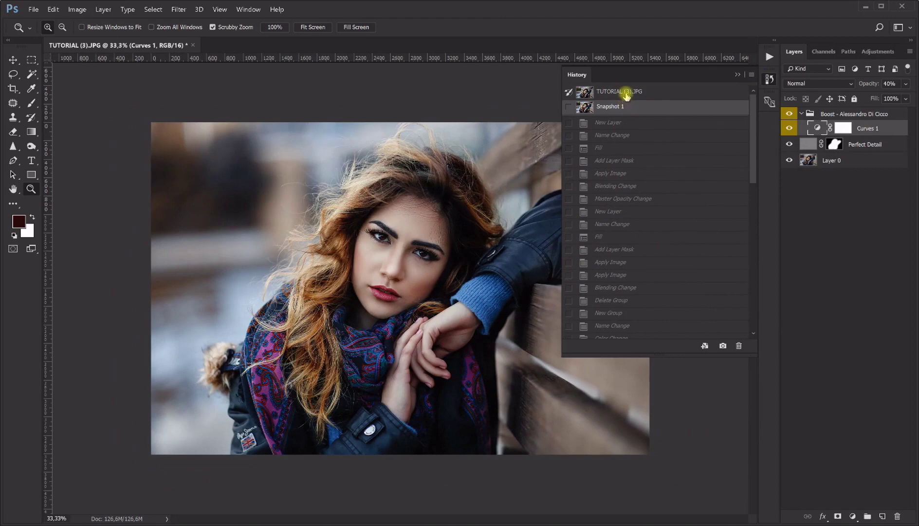
{"action": "left_click", "coordinate": [626, 93]}
{"action": "left_click", "coordinate": [625, 107]}
{"action": "left_click", "coordinate": [738, 75]}
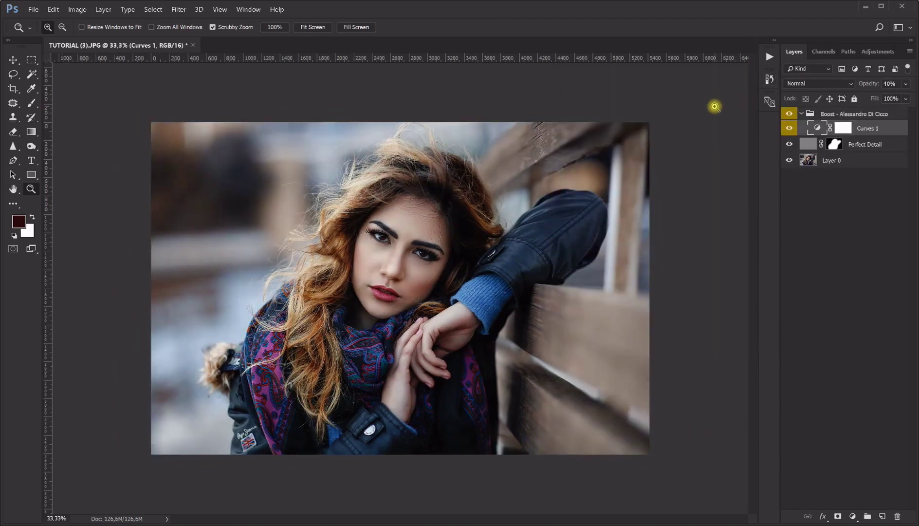